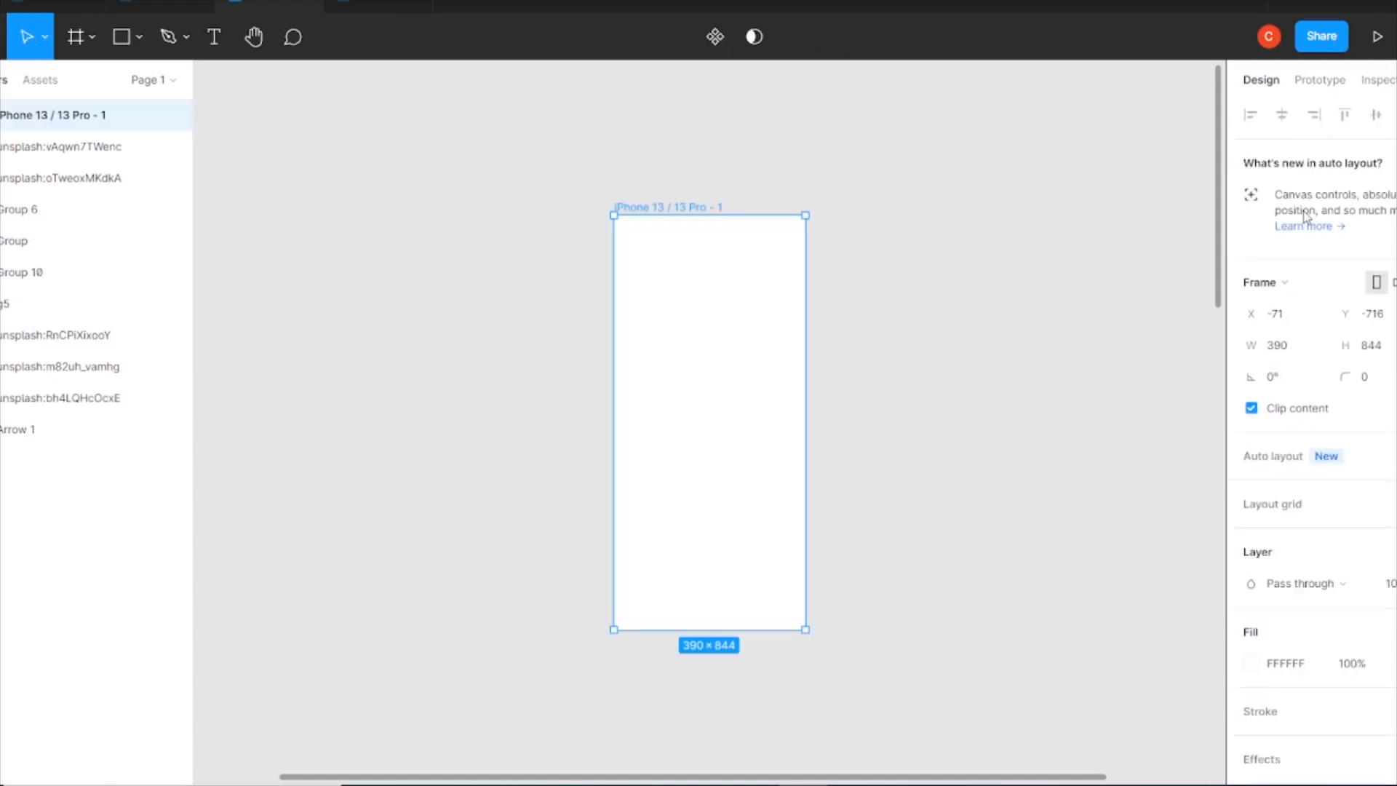
# Duplicate the iPhone 13 / 13 Pro frame and set the corner radius of both frames to 15.
pyautogui.hotkey('ctrl', 'd')
pyautogui.moveTo(504, 178); pyautogui.dragTo(844, 357)
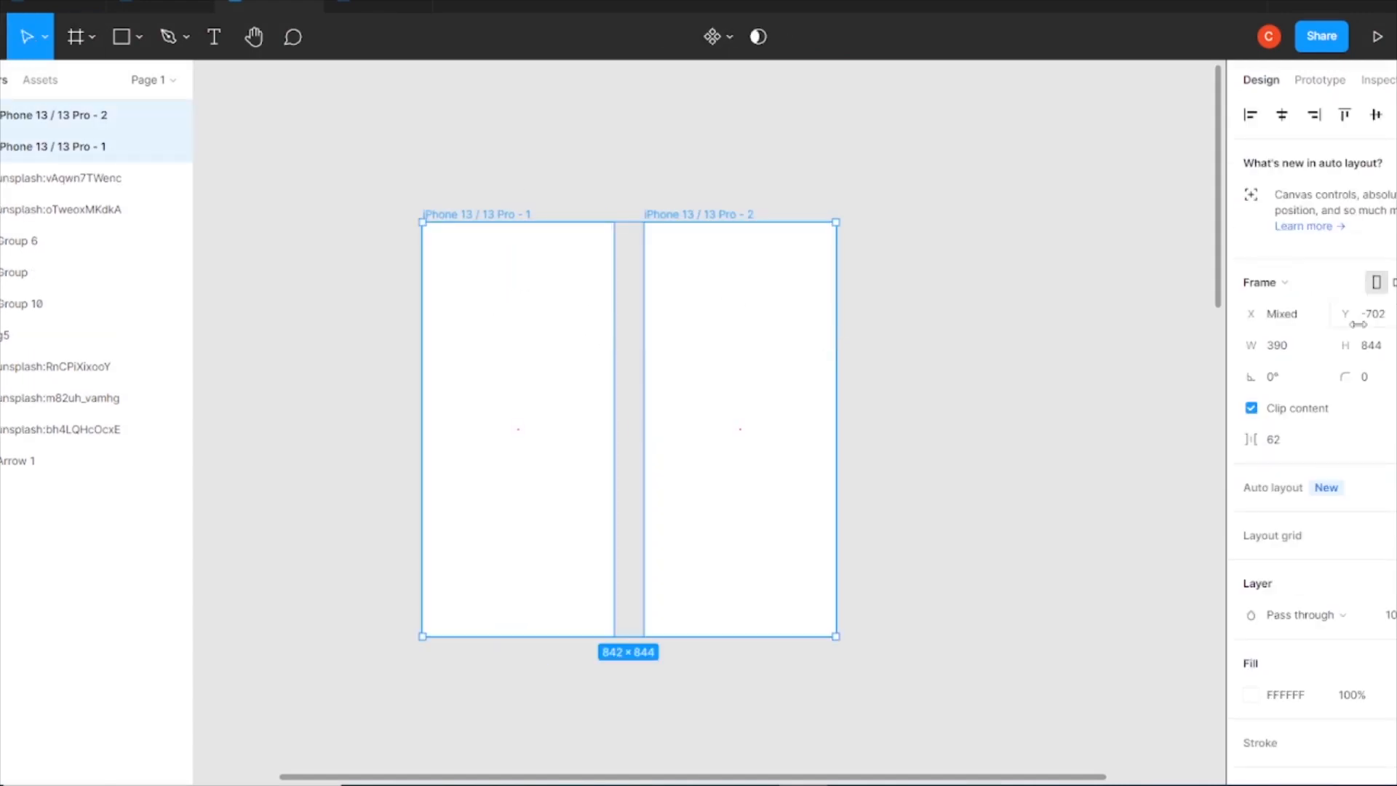
pyautogui.click(1377, 386)
pyautogui.write('4')
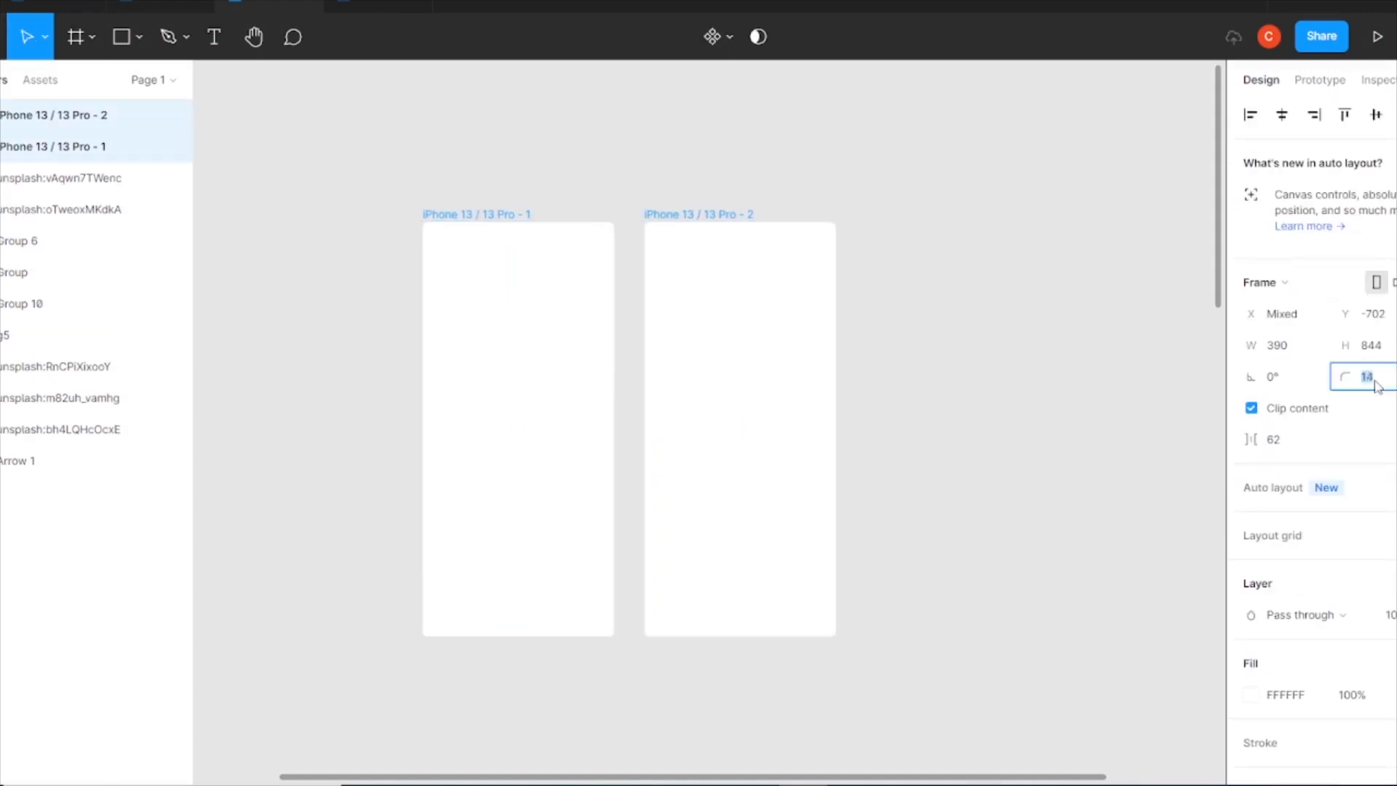
pyautogui.press('Up')
pyautogui.click(1020, 380)
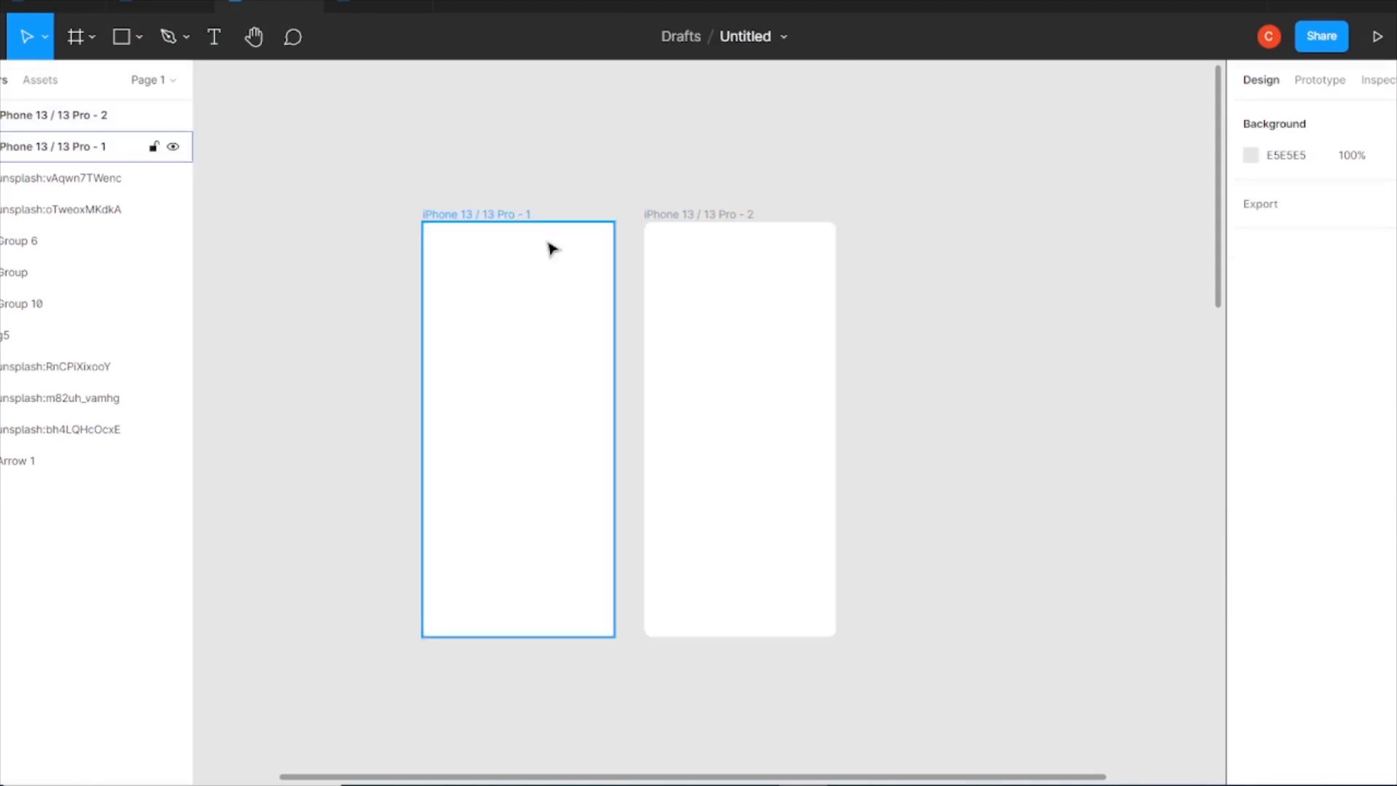
# Add a layout grid of 5 stretched columns with a 40 margin to both iPhone frames.
pyautogui.moveTo(509, 184); pyautogui.dragTo(911, 334)
pyautogui.click(1394, 536)
pyautogui.click(1250, 566)
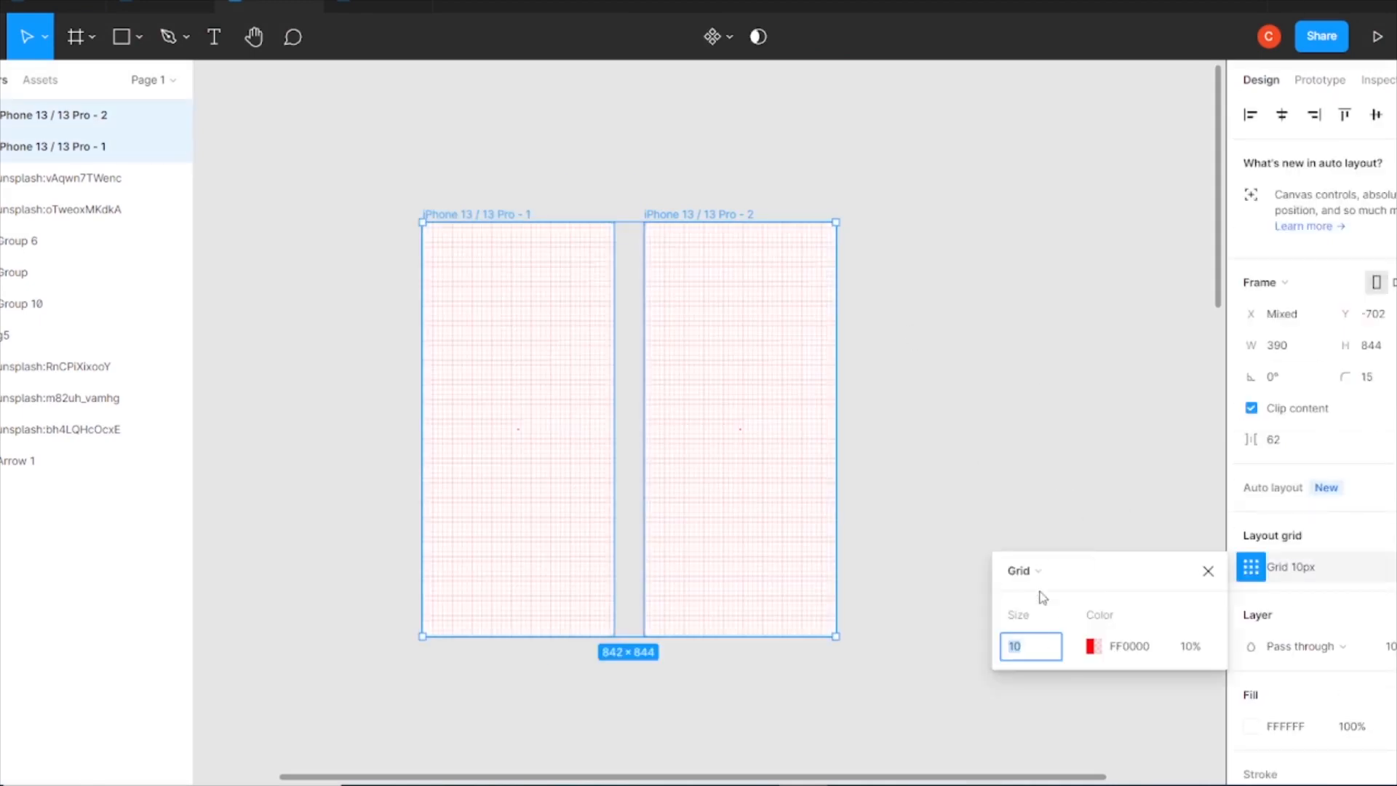
pyautogui.click(1026, 570)
pyautogui.click(1032, 605)
pyautogui.click(1193, 680)
pyautogui.write('40')
pyautogui.press('Return')
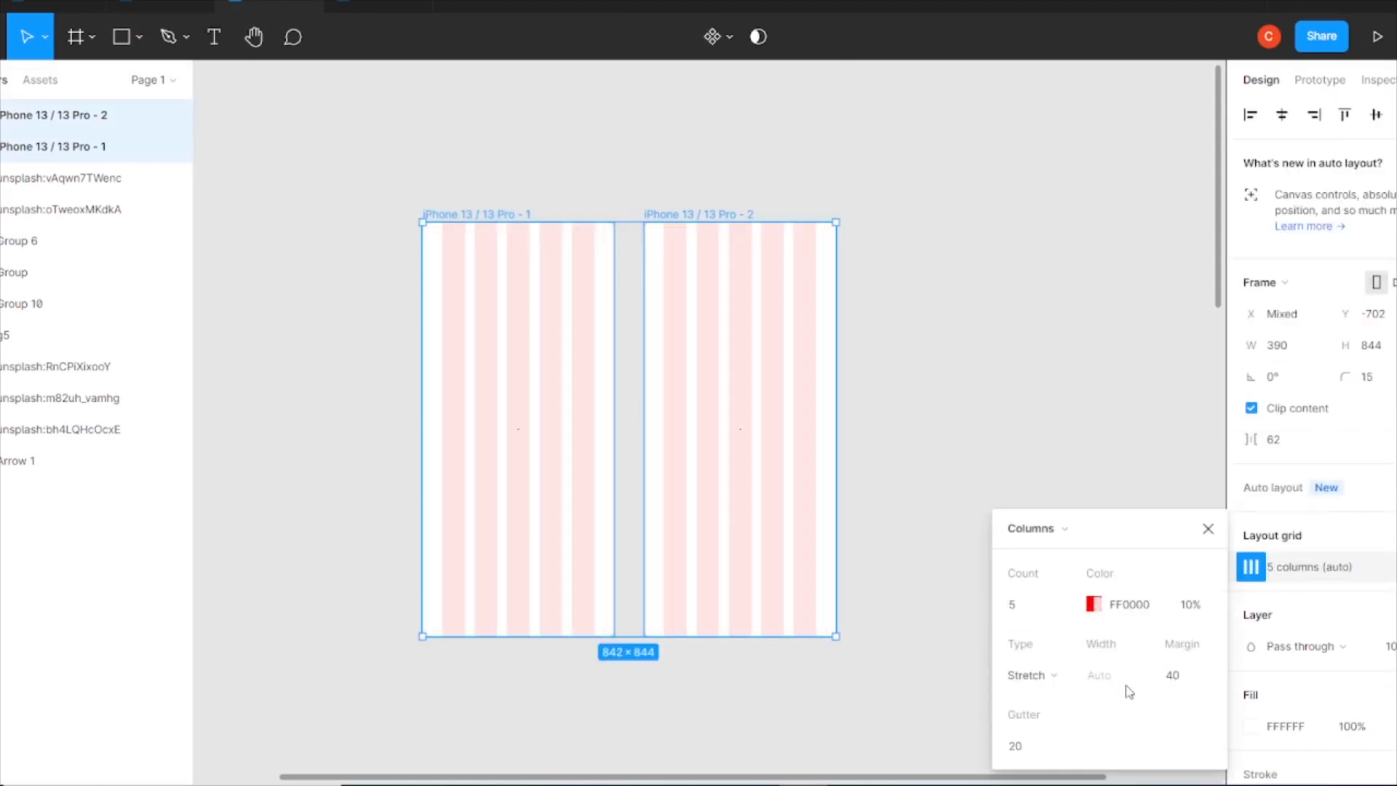
# Add a second layout grid of 5 rows with a 40 margin to both iPhone frames.
pyautogui.click(1393, 535)
pyautogui.click(1250, 566)
pyautogui.click(1019, 528)
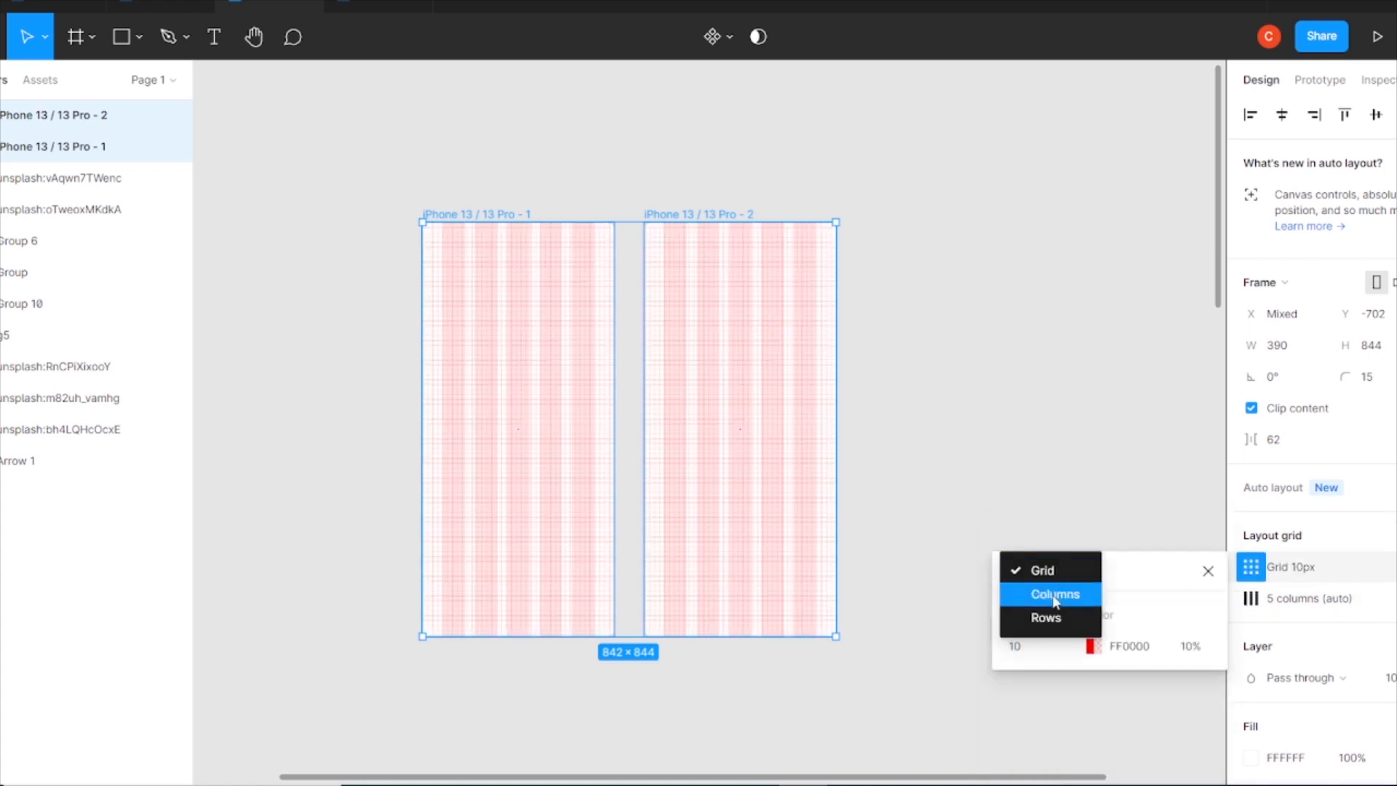
pyautogui.click(1045, 617)
pyautogui.click(1187, 675)
pyautogui.write('40')
pyautogui.press('Return')
pyautogui.click(1207, 528)
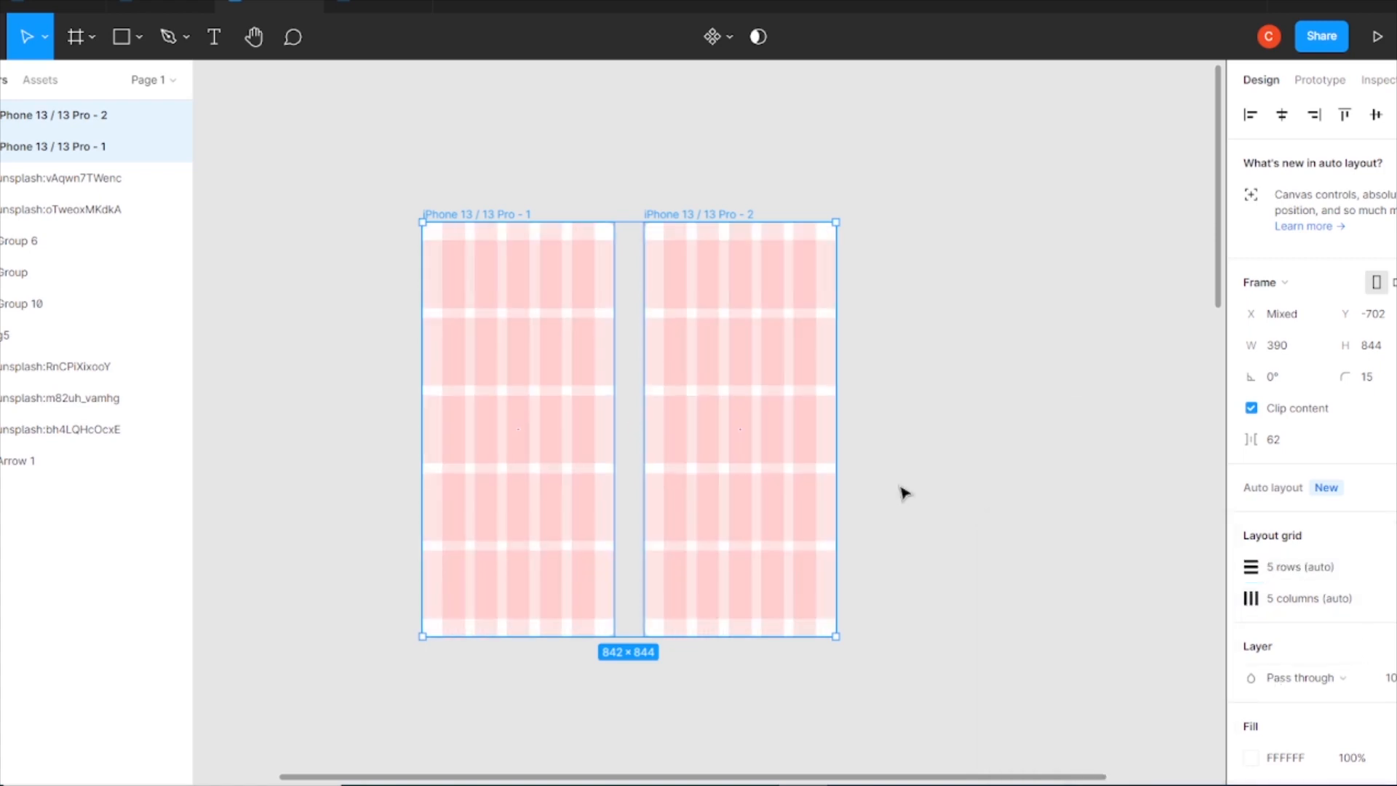
# Copy the photo of the woman holding a camera, shrink the copy and place it in the first iPhone frame.
pyautogui.click(582, 495)
pyautogui.hotkey('ctrl', '-')
pyautogui.moveTo(929, 763); pyautogui.dragTo(1004, 150)
pyautogui.moveTo(877, 346); pyautogui.dragTo(289, 345)
pyautogui.moveTo(524, 340); pyautogui.dragTo(492, 360)
pyautogui.moveTo(473, 363)
pyautogui.mouseDown()
pyautogui.moveTo(448, 363)
pyautogui.moveTo(483, 369)
pyautogui.mouseUp()
pyautogui.hotkey('ctrl', 'z')
pyautogui.moveTo(476, 374); pyautogui.dragTo(616, 422)
pyautogui.moveTo(425, 231); pyautogui.dragTo(561, 314)
pyautogui.moveTo(482, 576); pyautogui.dragTo(507, 548)
pyautogui.hotkey('ctrl', 'z')
pyautogui.hotkey('ctrl', 'z')
pyautogui.moveTo(427, 466); pyautogui.dragTo(513, 455)
pyautogui.click(662, 450)
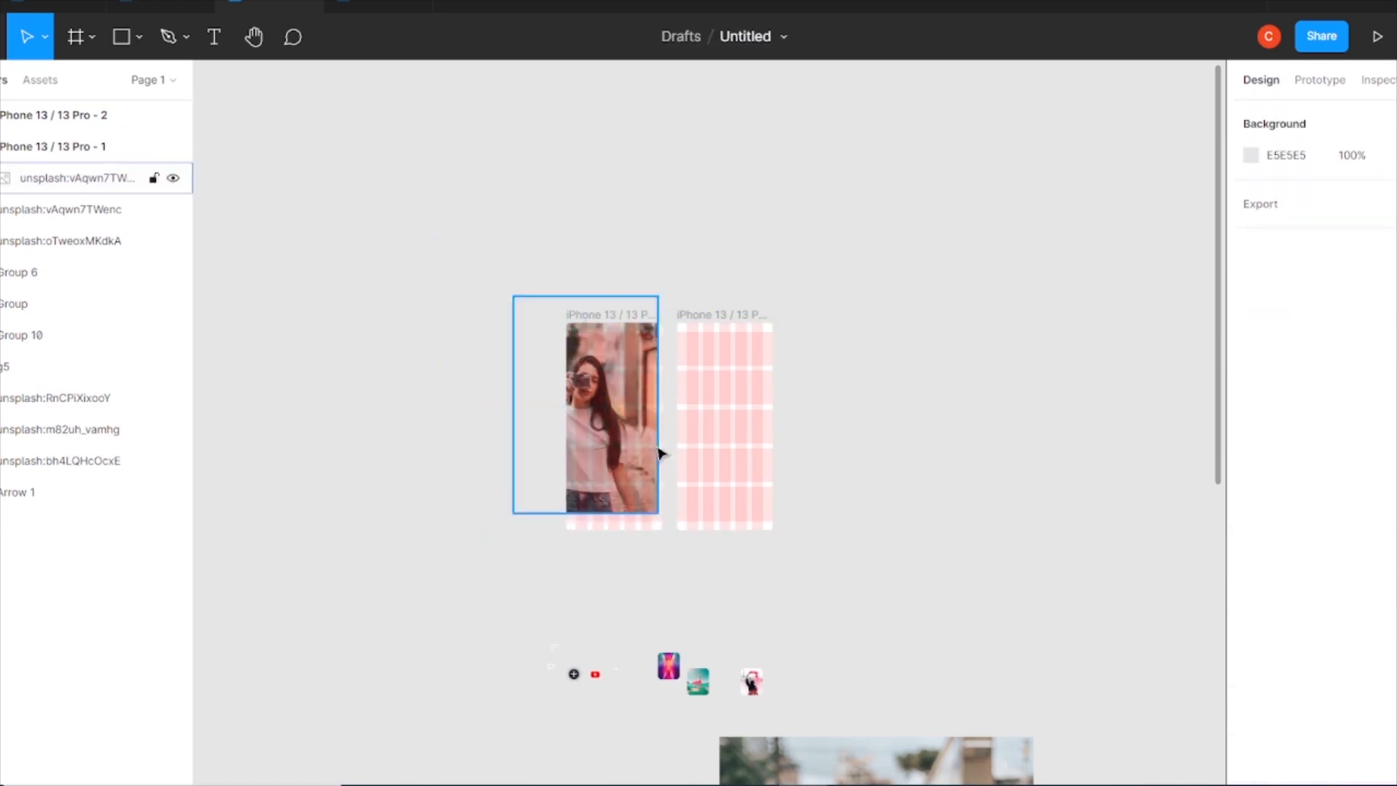
# Resize the photo to about 567 × 851 and position it to cover the whole first iPhone frame.
pyautogui.hotkey('ctrl', '+')
pyautogui.hotkey('ctrl', '+')
pyautogui.hotkey('ctrl', '-')
pyautogui.click(512, 433)
pyautogui.moveTo(434, 170); pyautogui.dragTo(449, 203)
pyautogui.moveTo(503, 384); pyautogui.dragTo(522, 419)
pyautogui.moveTo(501, 241); pyautogui.dragTo(501, 221)
pyautogui.moveTo(529, 391); pyautogui.dragTo(568, 392)
pyautogui.click(477, 190)
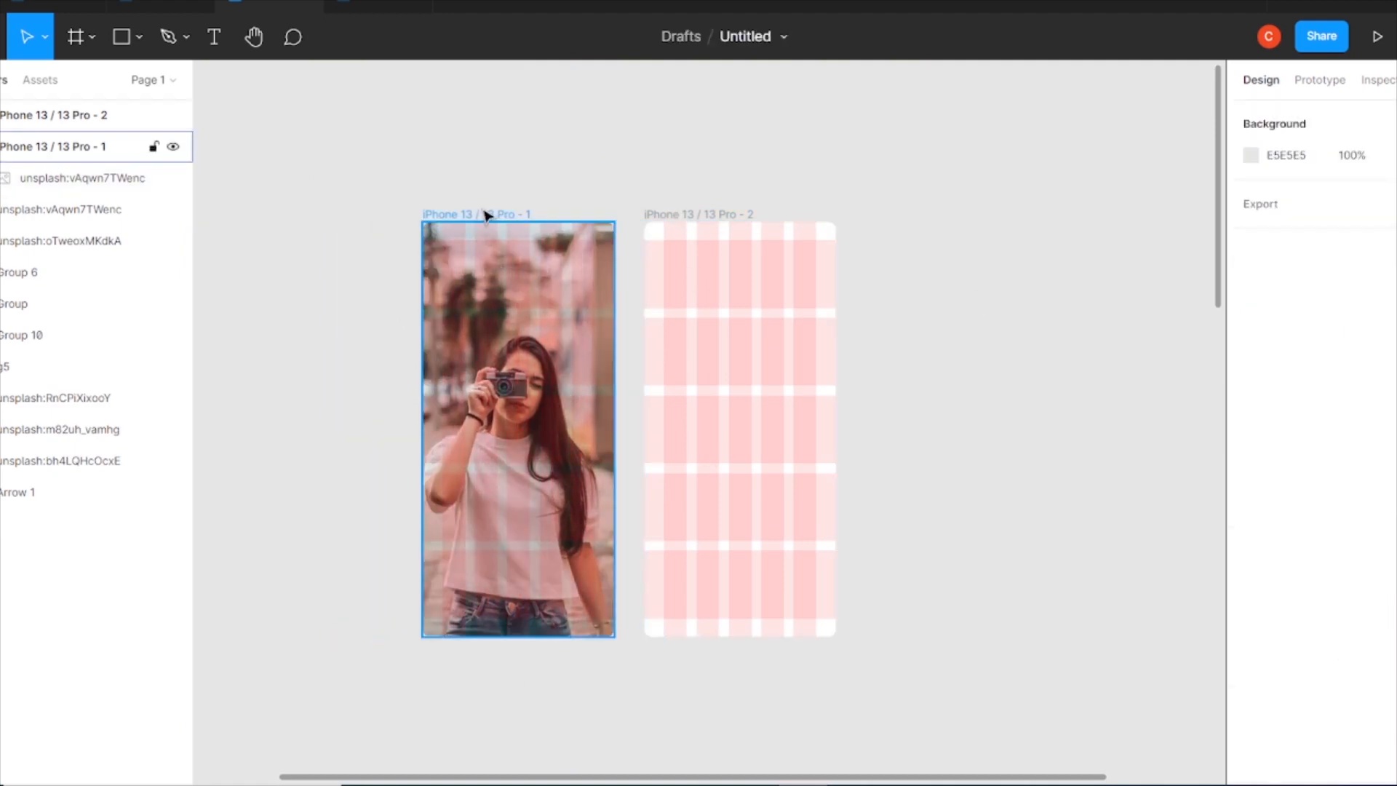
pyautogui.click(483, 215)
pyautogui.hotkey('ctrl', 'shift', '4')
pyautogui.moveTo(541, 511); pyautogui.dragTo(545, 514)
pyautogui.click(377, 221)
pyautogui.click(440, 215)
pyautogui.hotkey('ctrl', 'shift', '4')
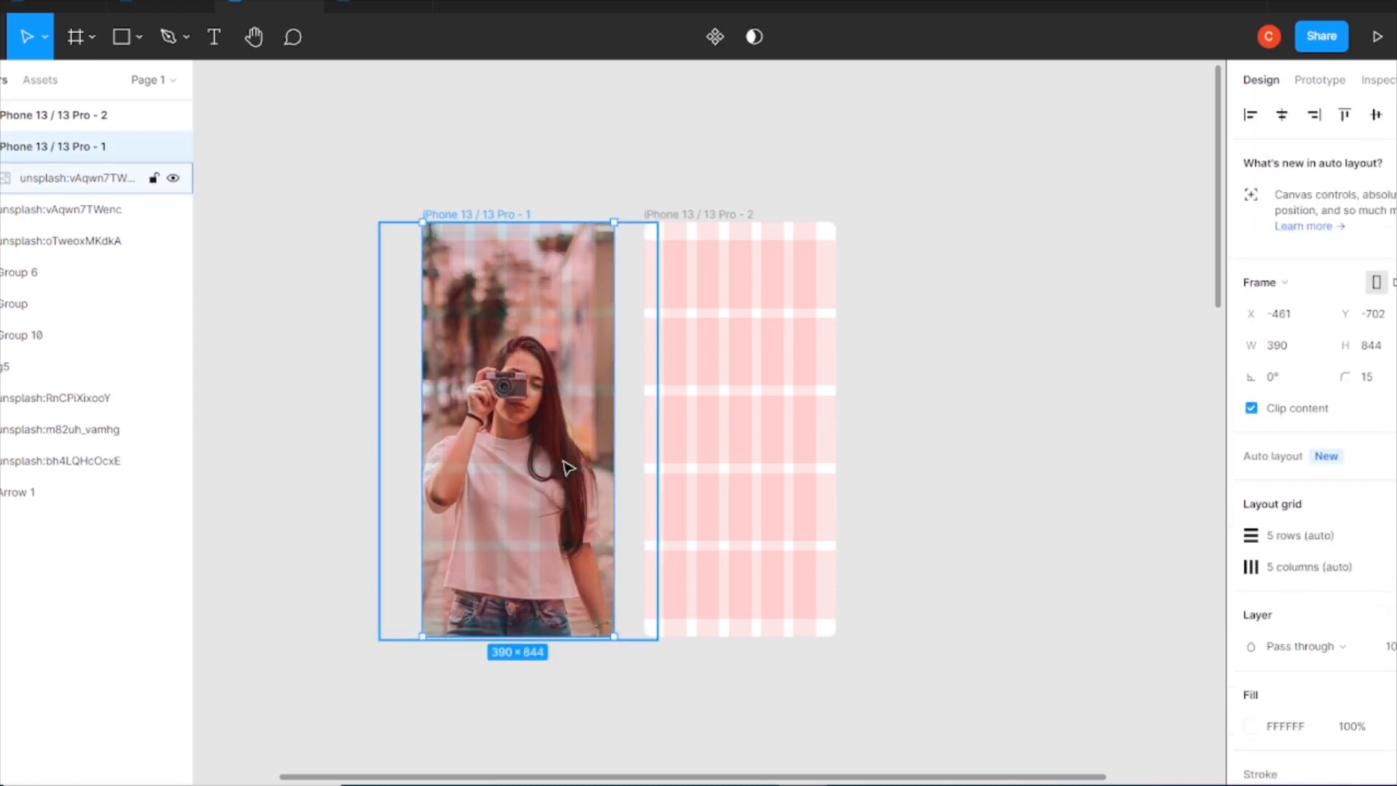
# Create a text layer beside the first iPhone frame containing the model's full name in capitals on two lines.
pyautogui.click(213, 38)
pyautogui.click(259, 321)
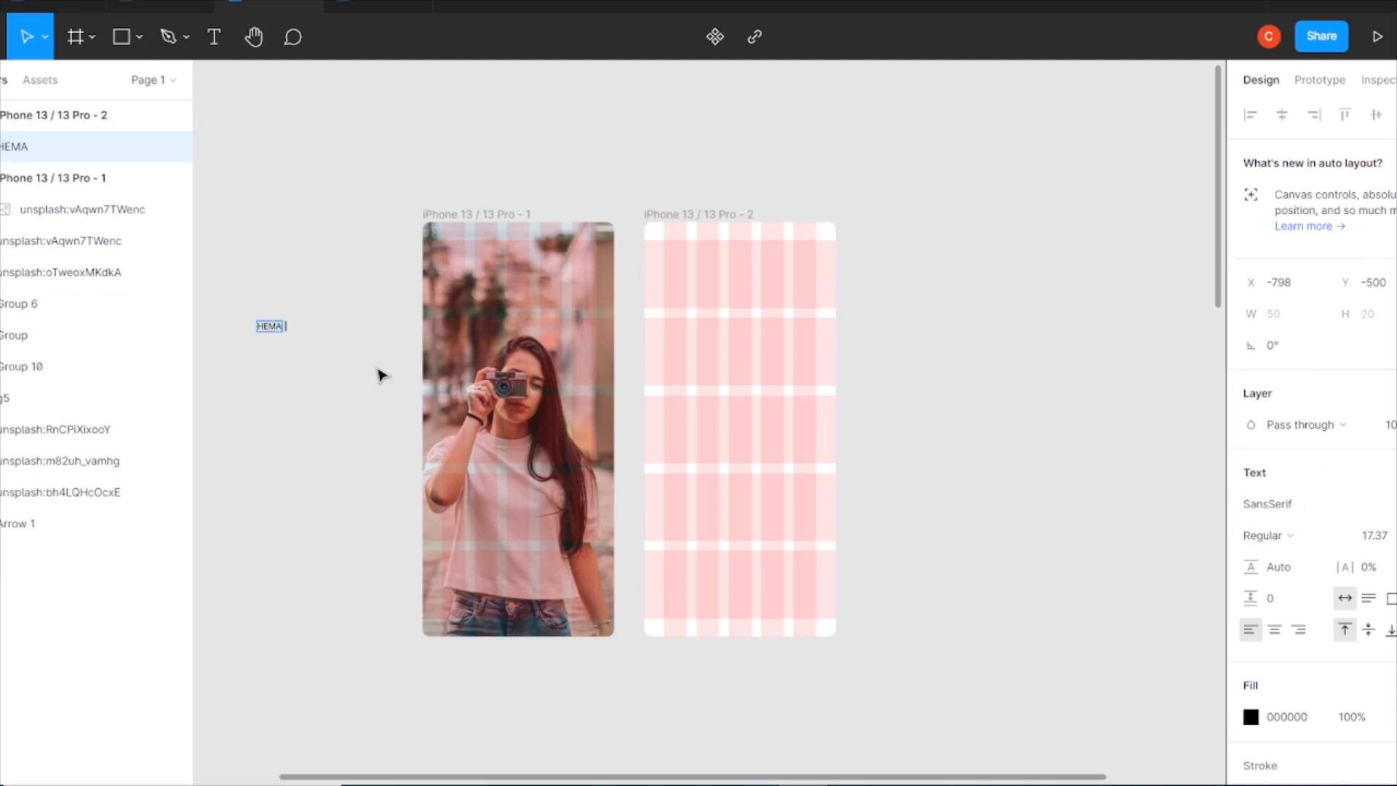
pyautogui.hotkey('ctrl', '+')
pyautogui.moveTo(366, 295); pyautogui.dragTo(872, 355)
pyautogui.doubleClick(331, 312)
pyautogui.click(316, 304)
pyautogui.hotkey('ctrl', 'a')
pyautogui.press('BackSpace')
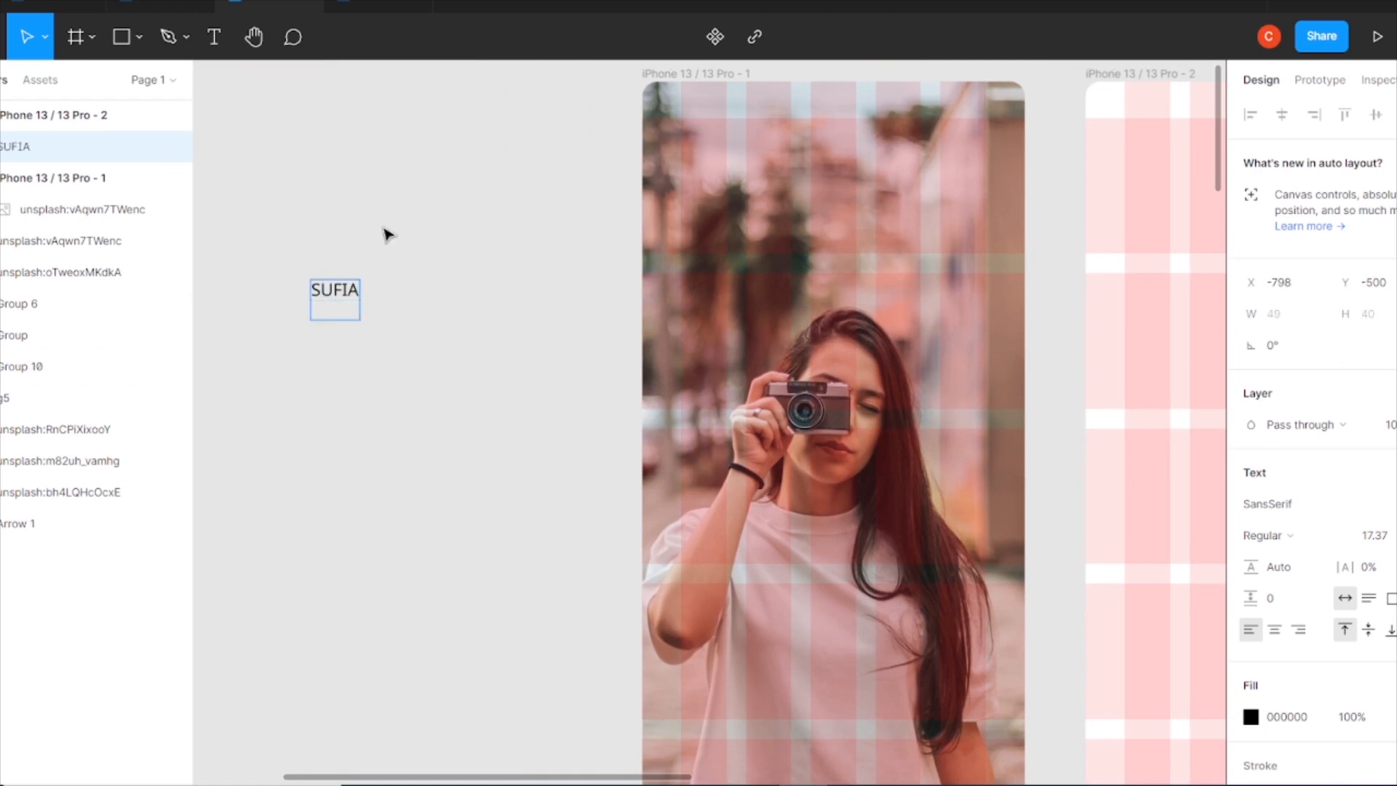
pyautogui.write('TSON')
pyautogui.press('Escape')
# Try Helvetica Rounded Bold as the font of the name text.
pyautogui.click(1324, 504)
pyautogui.scroll(-1, 1365, 570)
pyautogui.scroll(20, 1353, 530)
pyautogui.scroll(20, 1364, 497)
pyautogui.scroll(10, 1362, 390)
pyautogui.click(1309, 206)
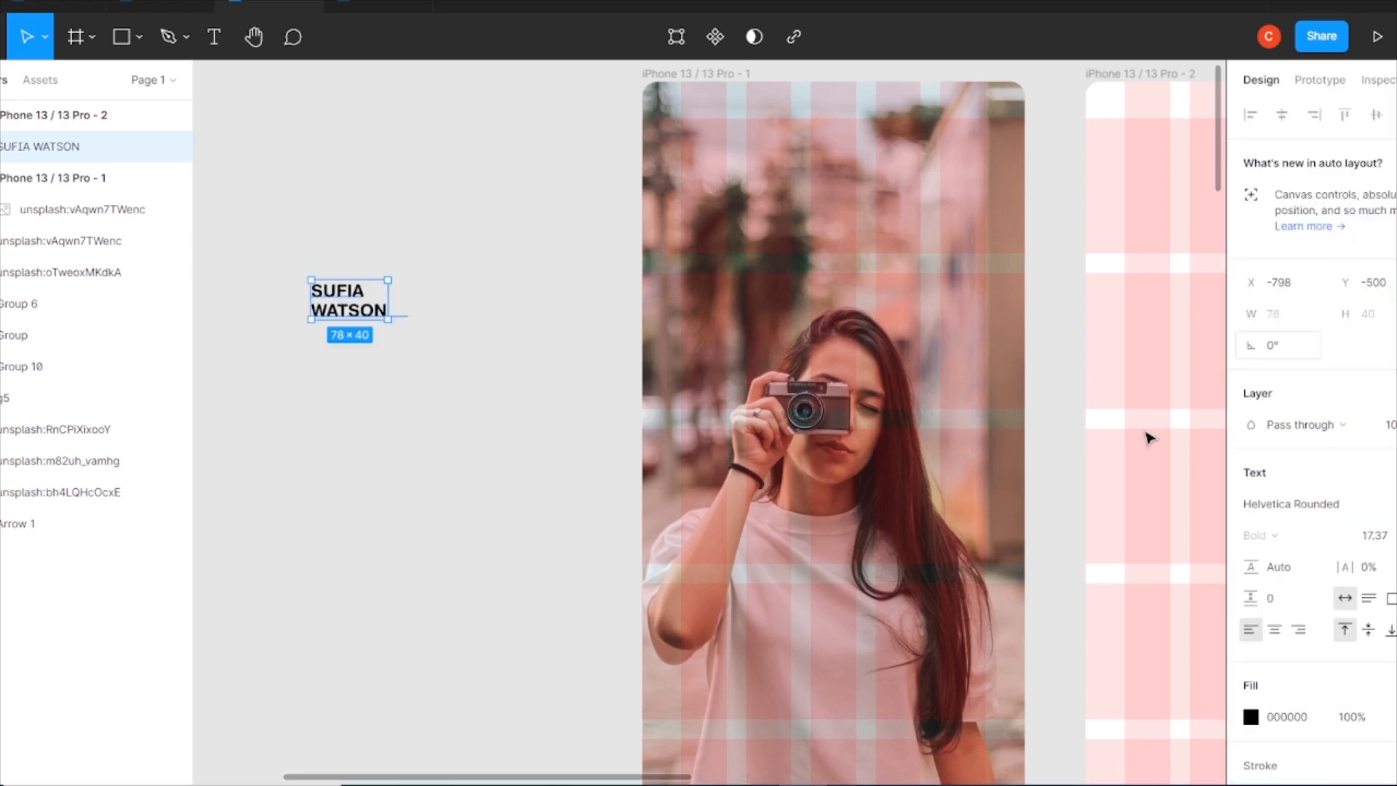
# Set the name text's font to Roboto Bold and move it into the first iPhone frame at X 40, Y 69.
pyautogui.click(1321, 505)
pyautogui.write('Roboto')
pyautogui.press('Return')
pyautogui.moveTo(360, 309); pyautogui.dragTo(730, 179)
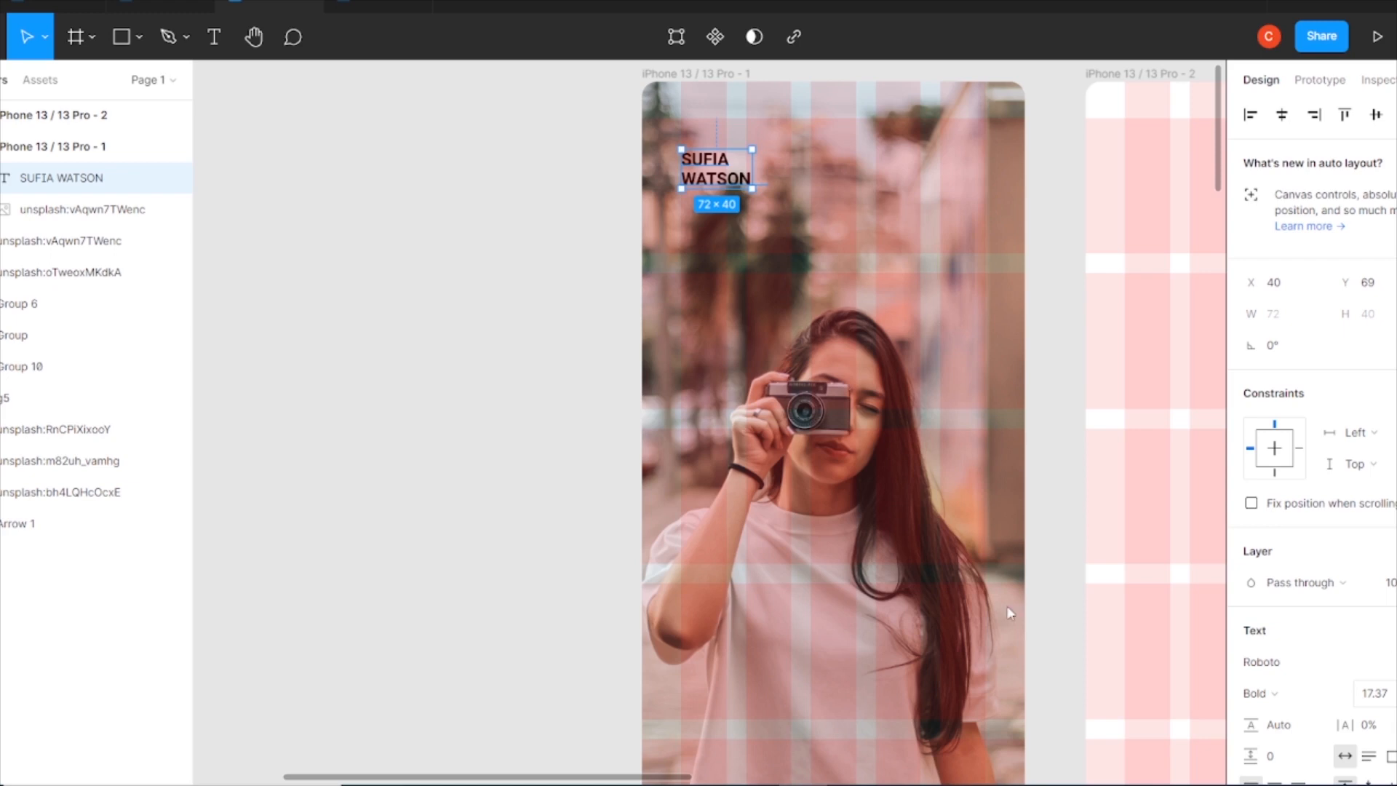
# Set the font size of the name text to 48.
pyautogui.hscroll(4, 1055, 509)
pyautogui.click(1374, 693)
pyautogui.press('Up')
pyautogui.press('Up')
pyautogui.press('Up')
pyautogui.press('Up')
pyautogui.press('Up')
pyautogui.press('Up')
pyautogui.press('Up')
pyautogui.press('Up')
pyautogui.press('Up')
pyautogui.press('Up')
pyautogui.press('Up')
pyautogui.press('Up')
pyautogui.press('Up')
pyautogui.press('Up')
pyautogui.press('Up')
pyautogui.press('Up')
pyautogui.press('Up')
pyautogui.press('Up')
pyautogui.press('Up')
pyautogui.press('Up')
pyautogui.press('Up')
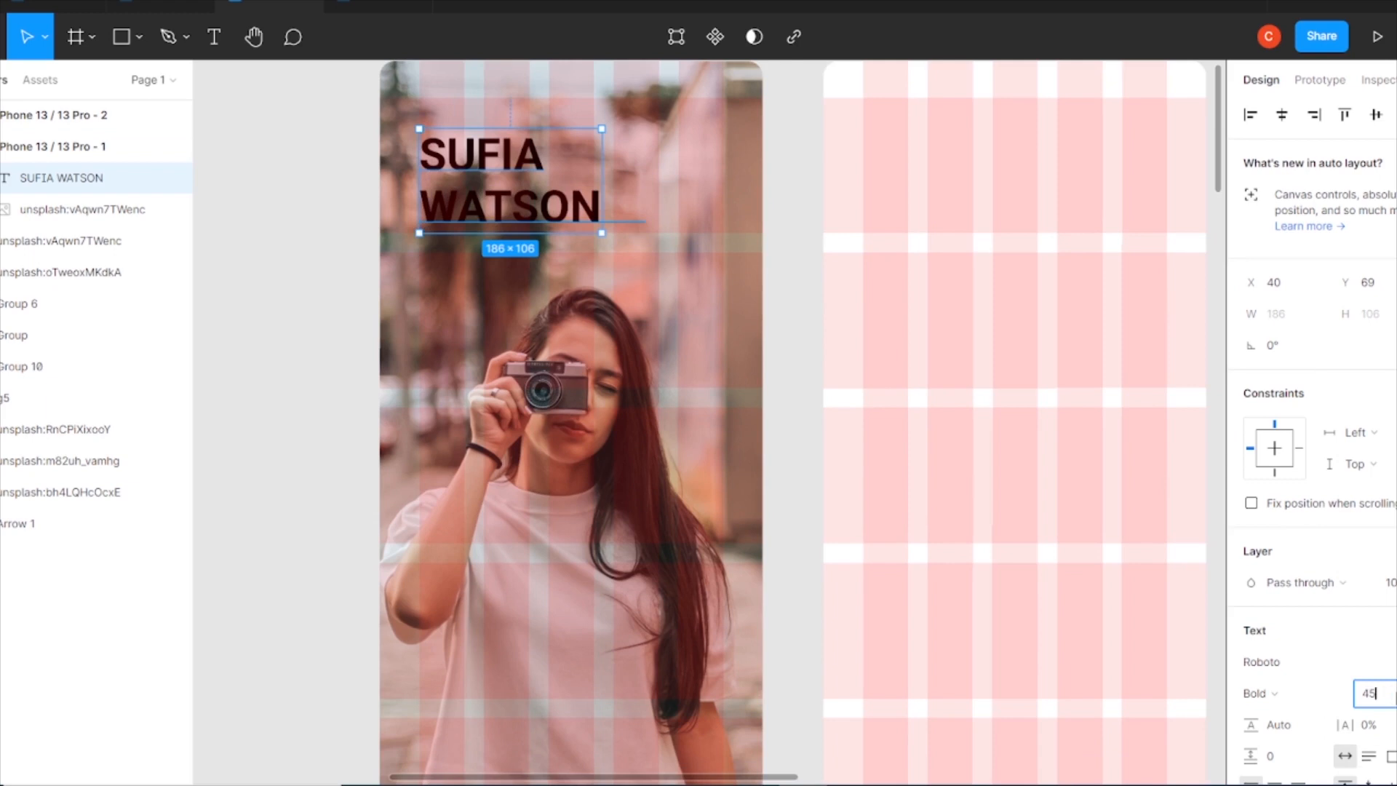
pyautogui.press('Up')
pyautogui.press('Up')
pyautogui.press('Up')
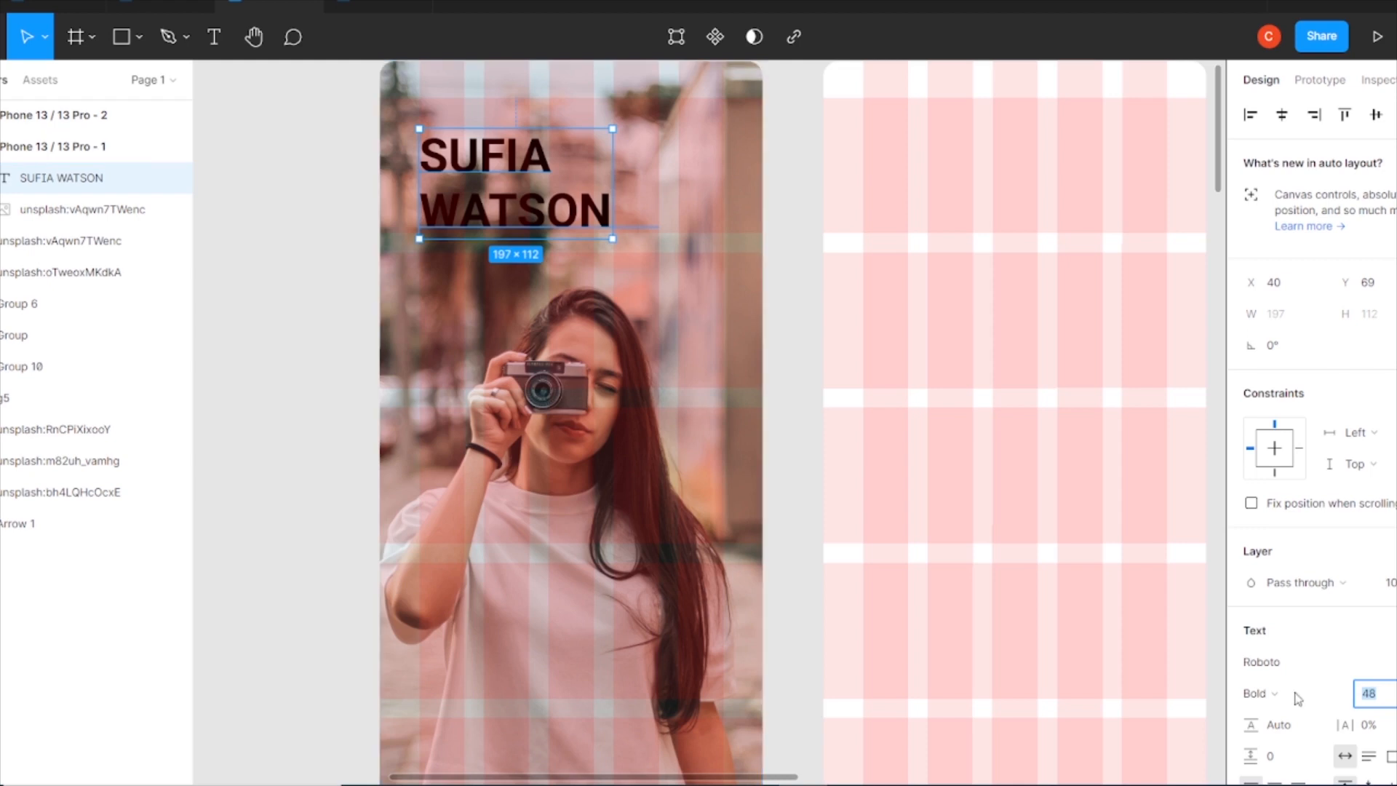
# Change the black selection color in the first iPhone frame to white (FFFFFF) to recolor the name text.
pyautogui.scroll(-4, 1357, 617)
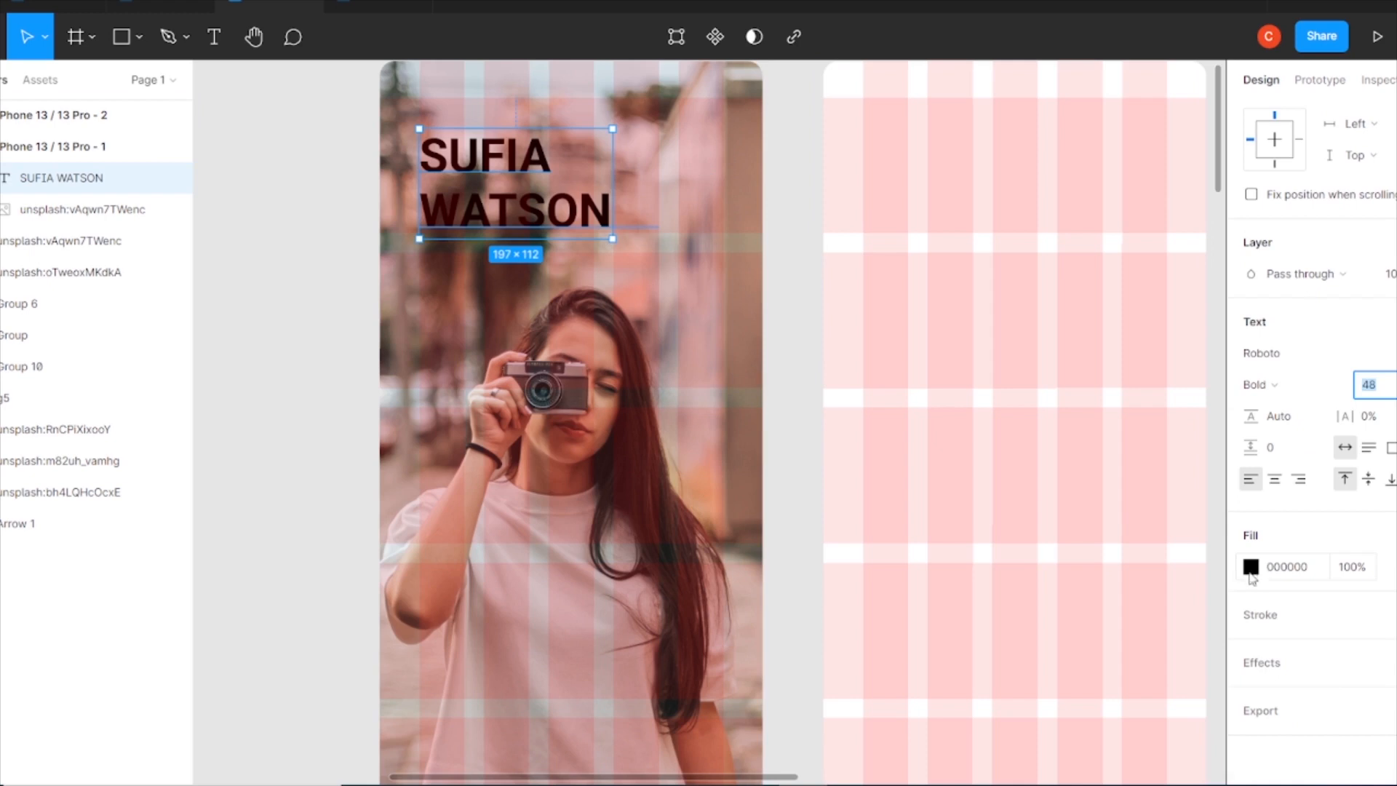
pyautogui.scroll(1, 1197, 479)
pyautogui.click(444, 74)
pyautogui.click(1254, 583)
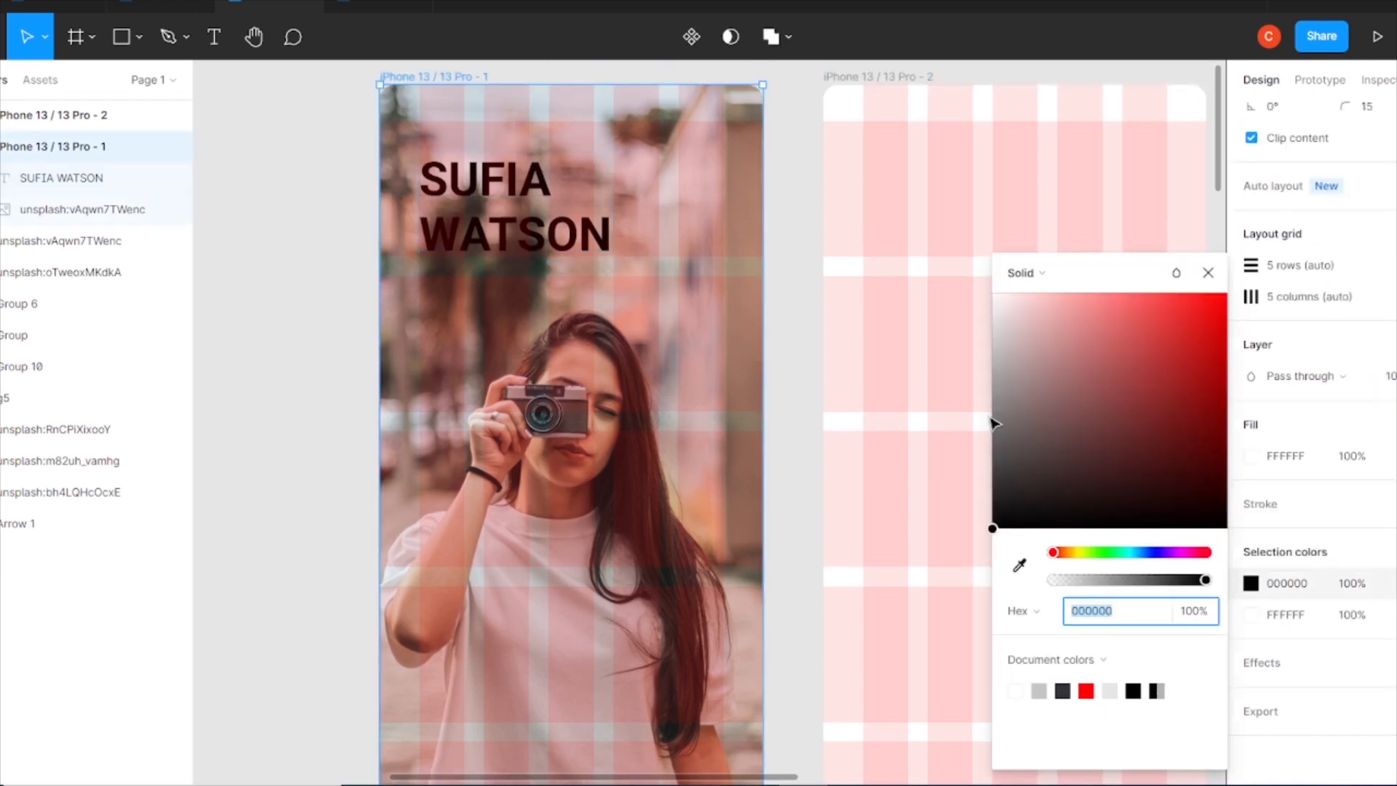
pyautogui.moveTo(995, 420); pyautogui.dragTo(985, 290)
pyautogui.click(1207, 275)
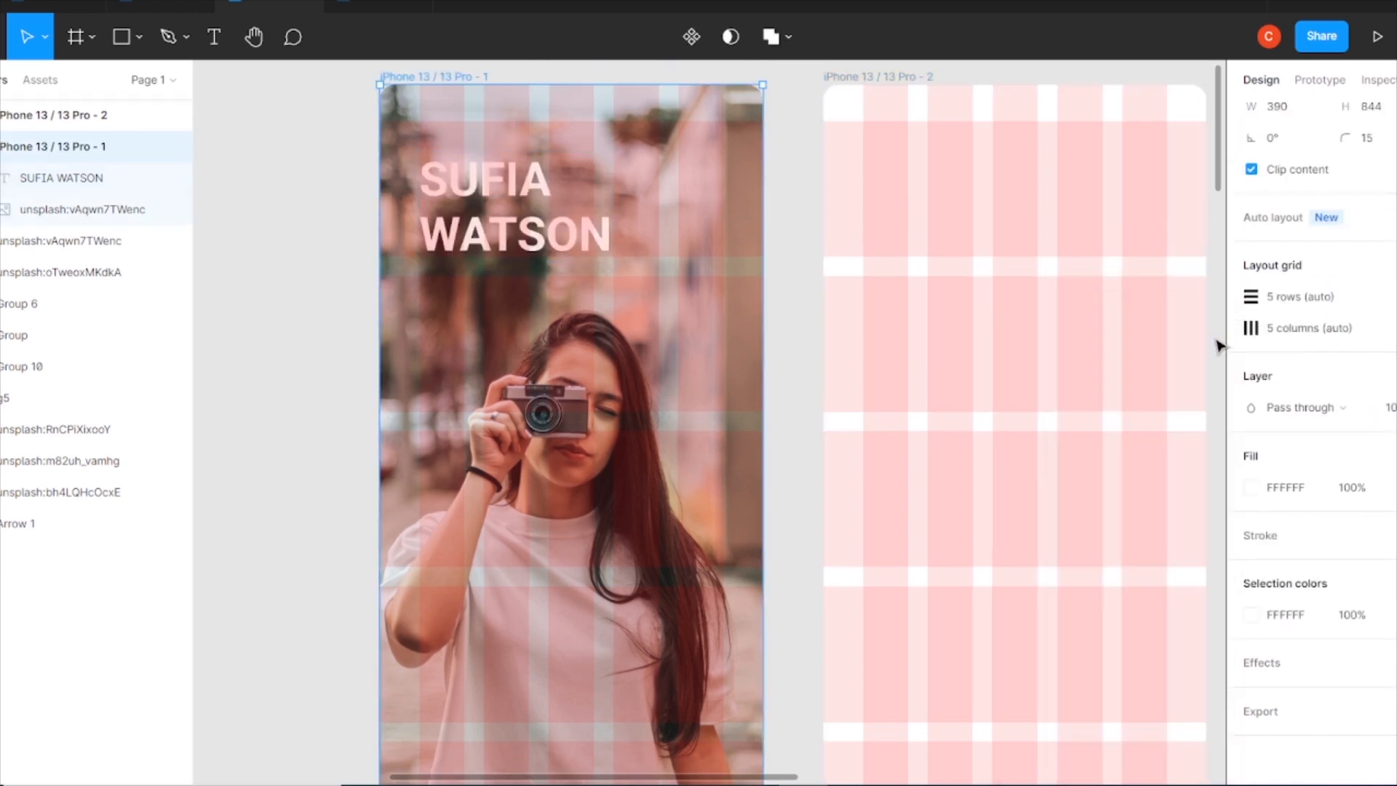
# Add a second solid fill over the photo in the first iPhone frame and set its color to F5F5F5.
pyautogui.click(698, 371)
pyautogui.scroll(-5, 664, 422)
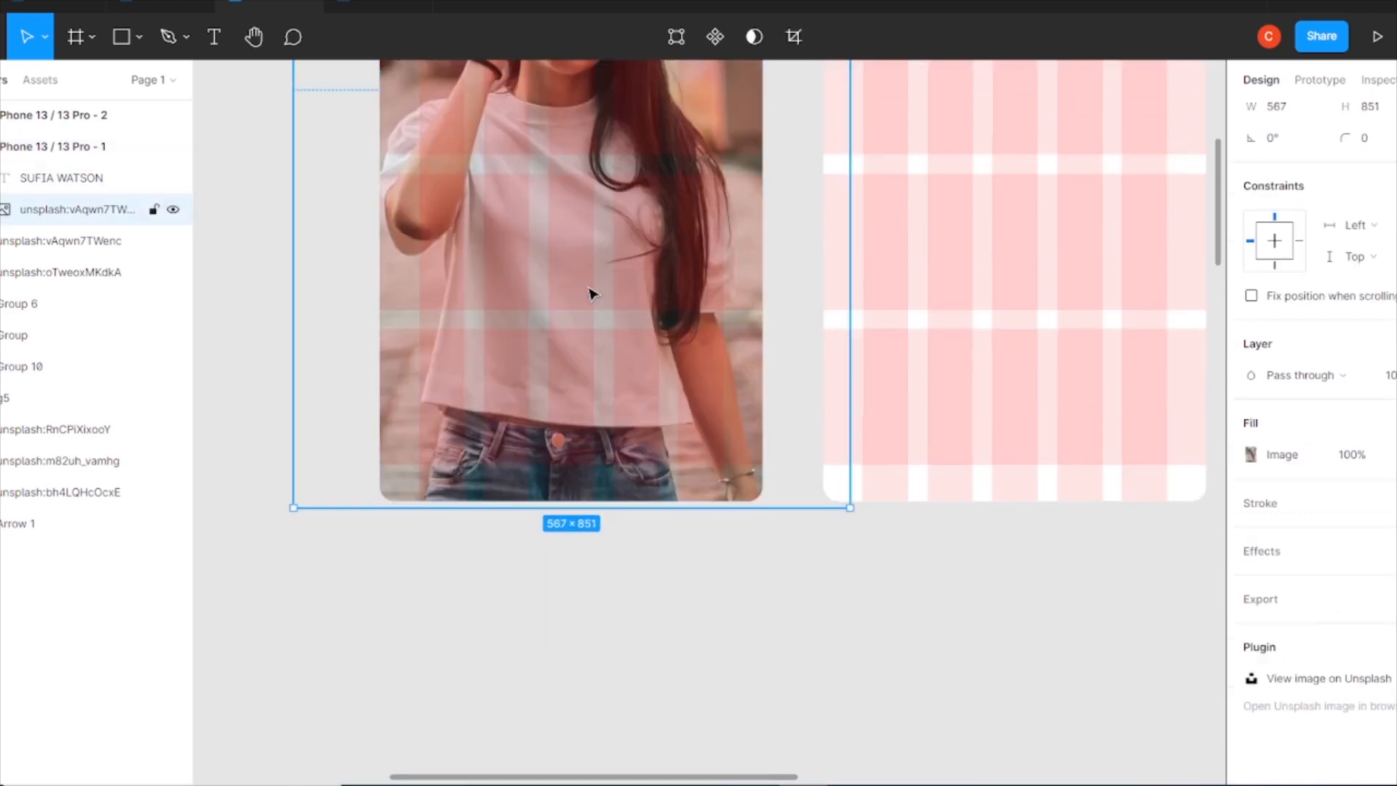
pyautogui.click(1379, 422)
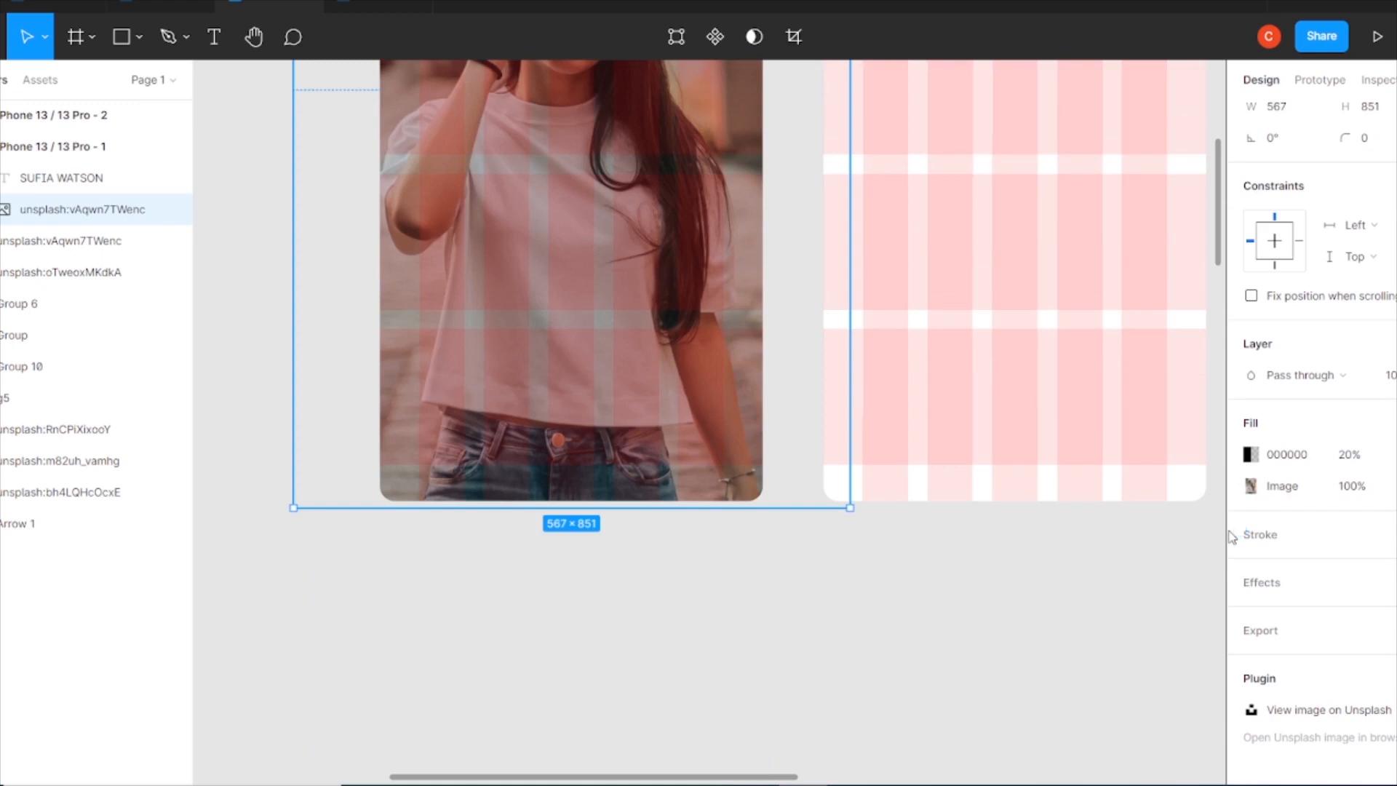
pyautogui.click(1249, 454)
pyautogui.write('FFFFFF')
pyautogui.press('Return')
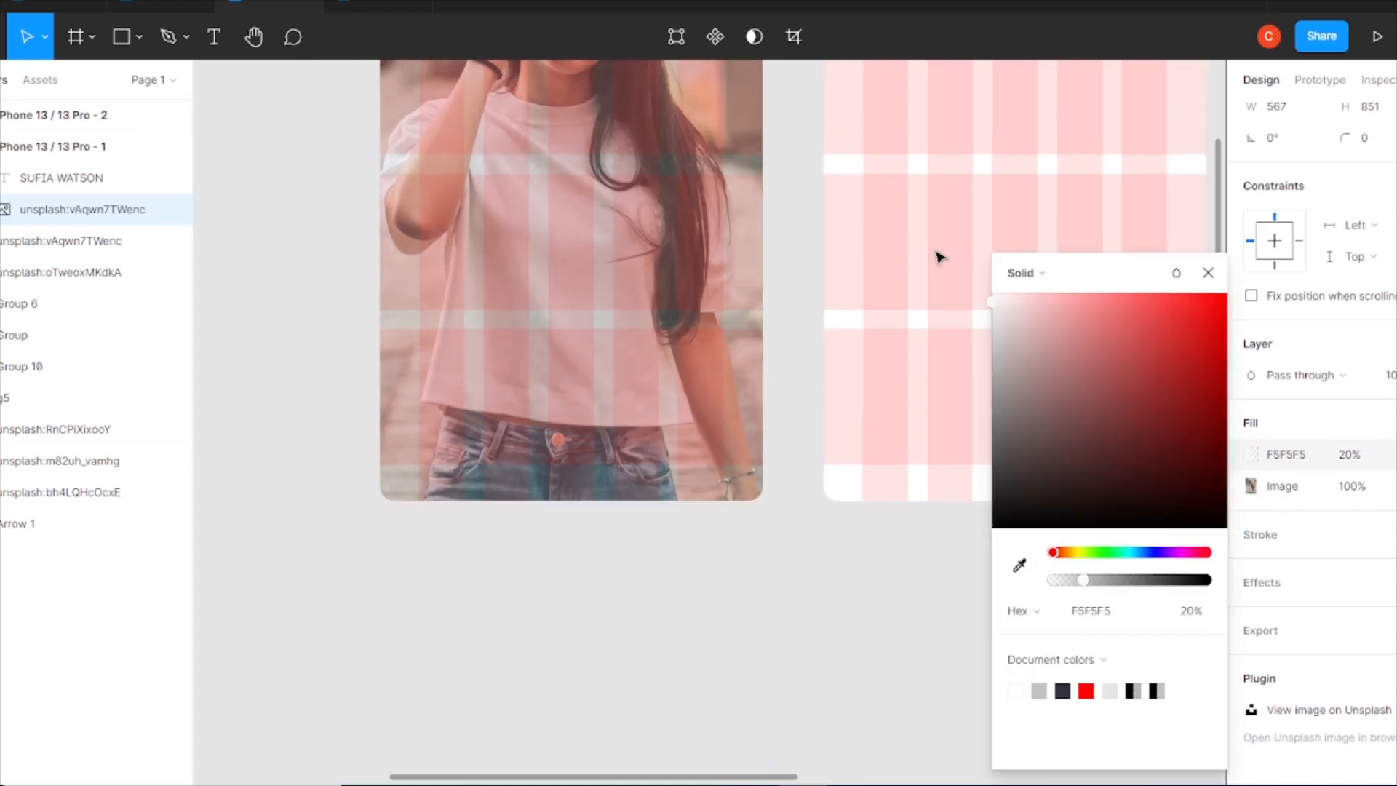
# Change the photo's overlay fill to a white linear gradient between the bottom edge and mid-shirt, moving its opaque stop about halfway up.
pyautogui.click(1042, 275)
pyautogui.click(1042, 290)
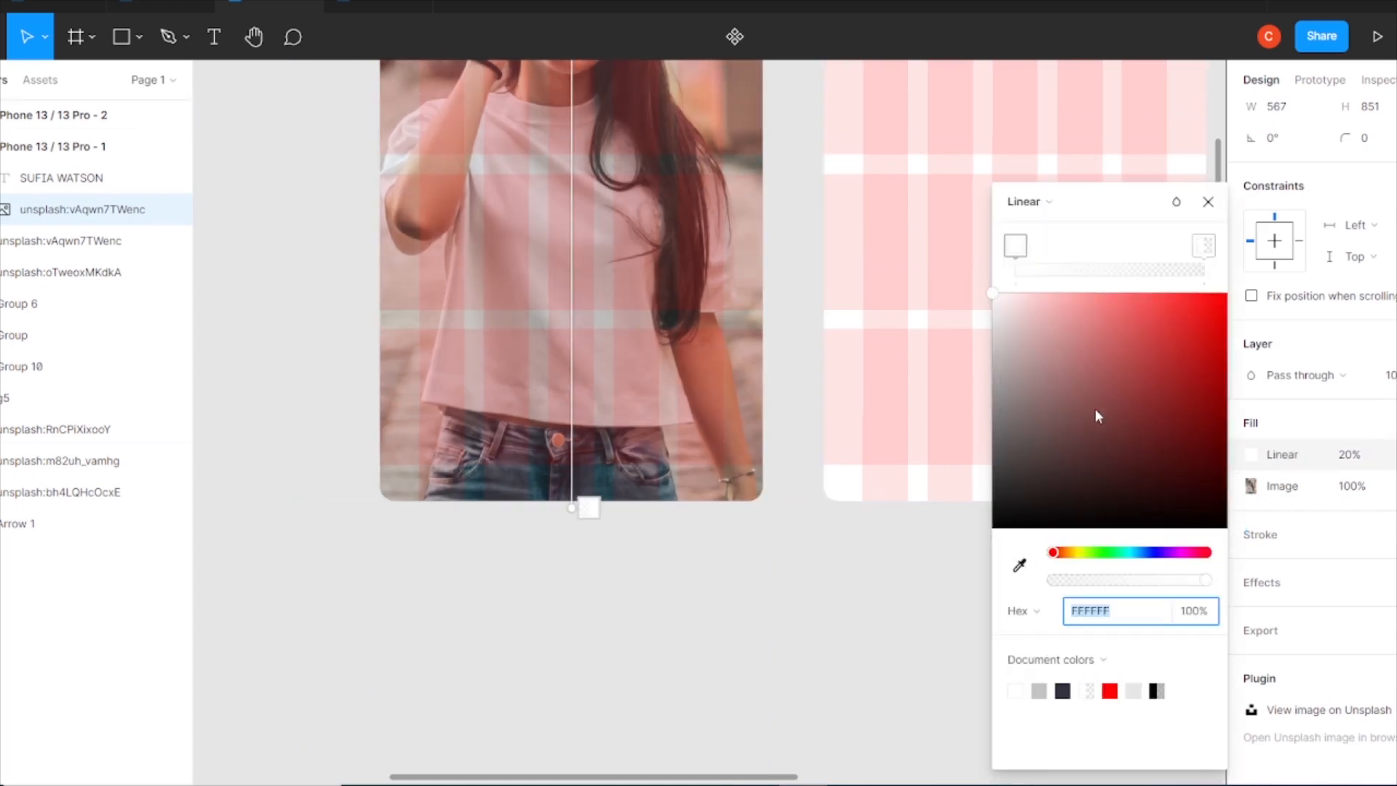
pyautogui.moveTo(571, 507); pyautogui.dragTo(573, 536)
pyautogui.scroll(6, 648, 393)
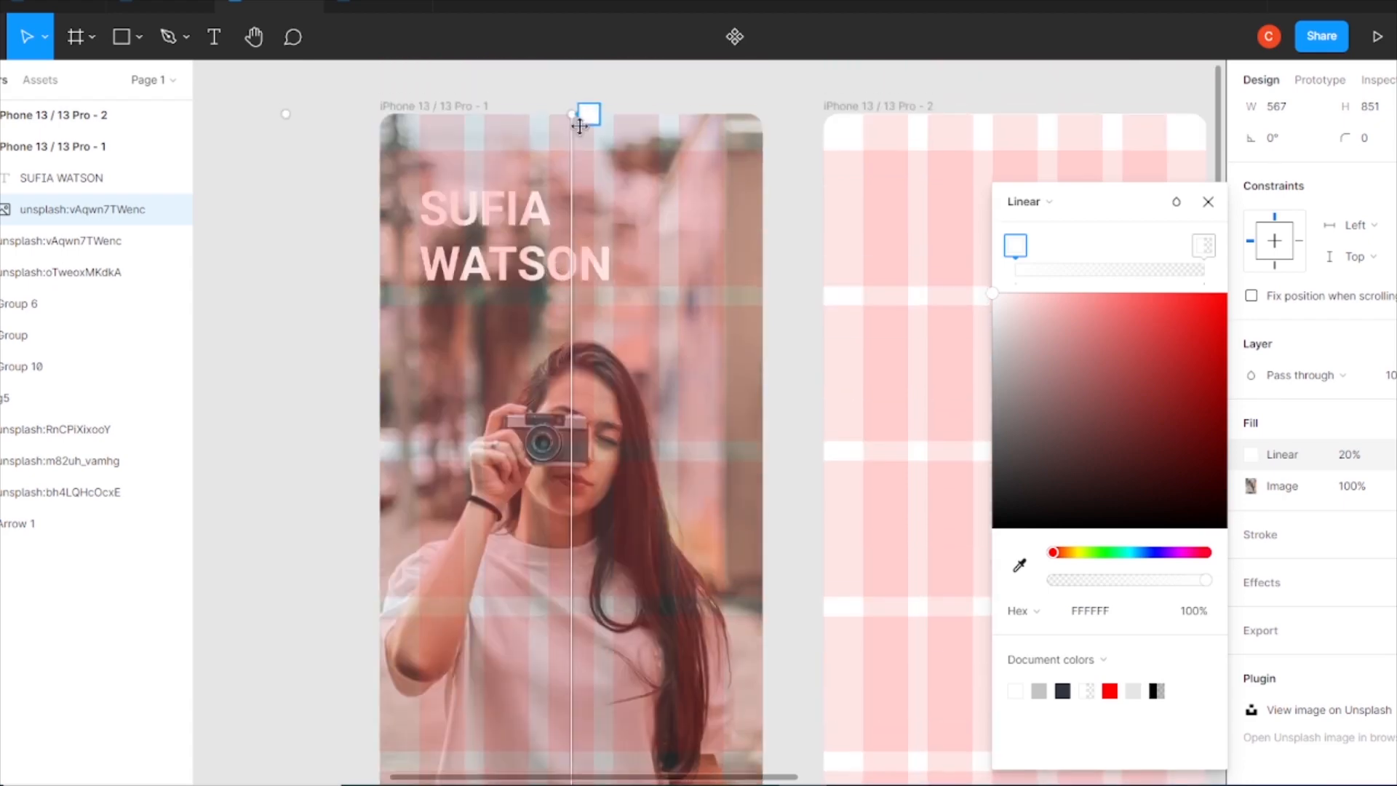
pyautogui.moveTo(571, 115); pyautogui.dragTo(686, 260)
pyautogui.scroll(-3, 588, 556)
pyautogui.scroll(-3, 588, 557)
pyautogui.click(693, 249)
pyautogui.moveTo(576, 122); pyautogui.dragTo(652, 531)
pyautogui.moveTo(686, 261); pyautogui.dragTo(582, 254)
pyautogui.moveTo(669, 538); pyautogui.dragTo(562, 517)
pyautogui.click(1004, 247)
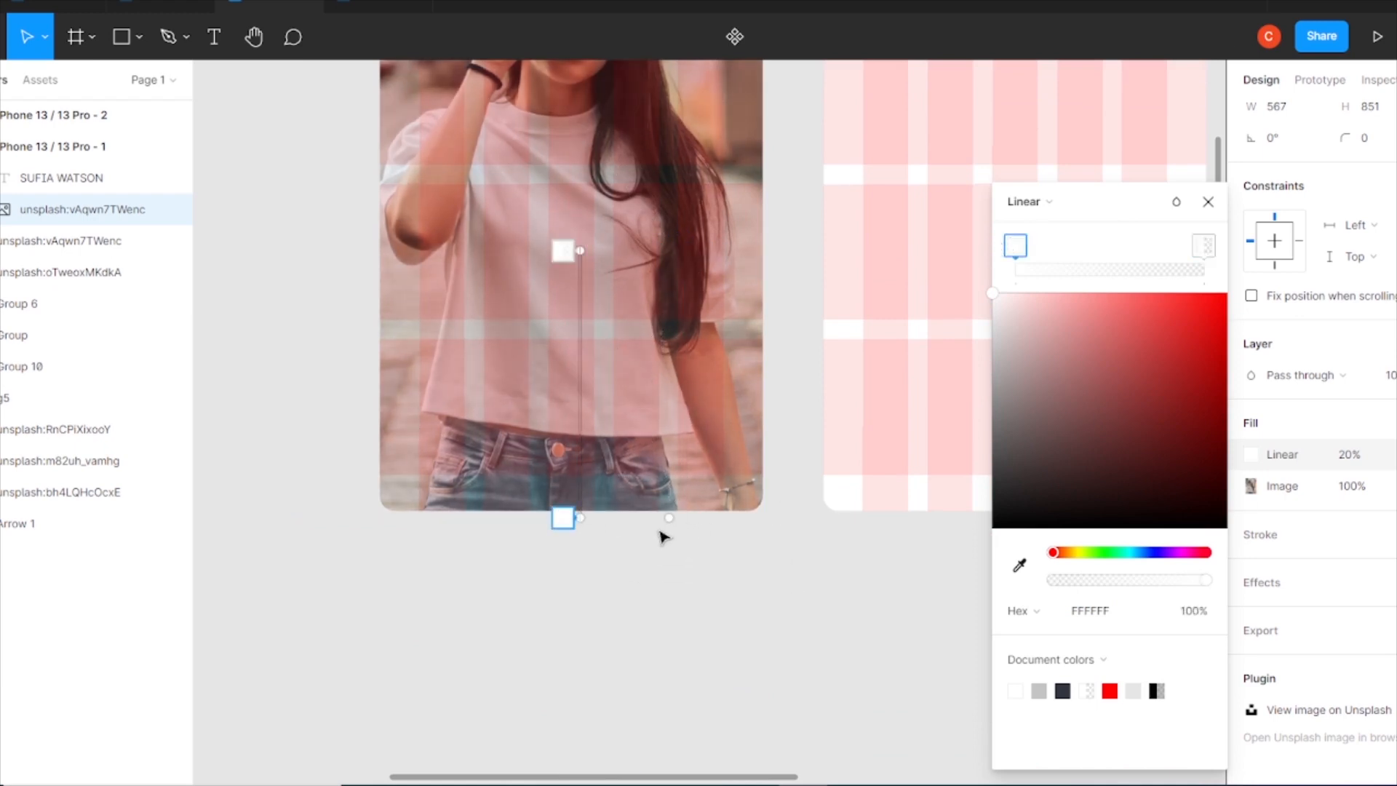
pyautogui.moveTo(1016, 256); pyautogui.dragTo(1112, 255)
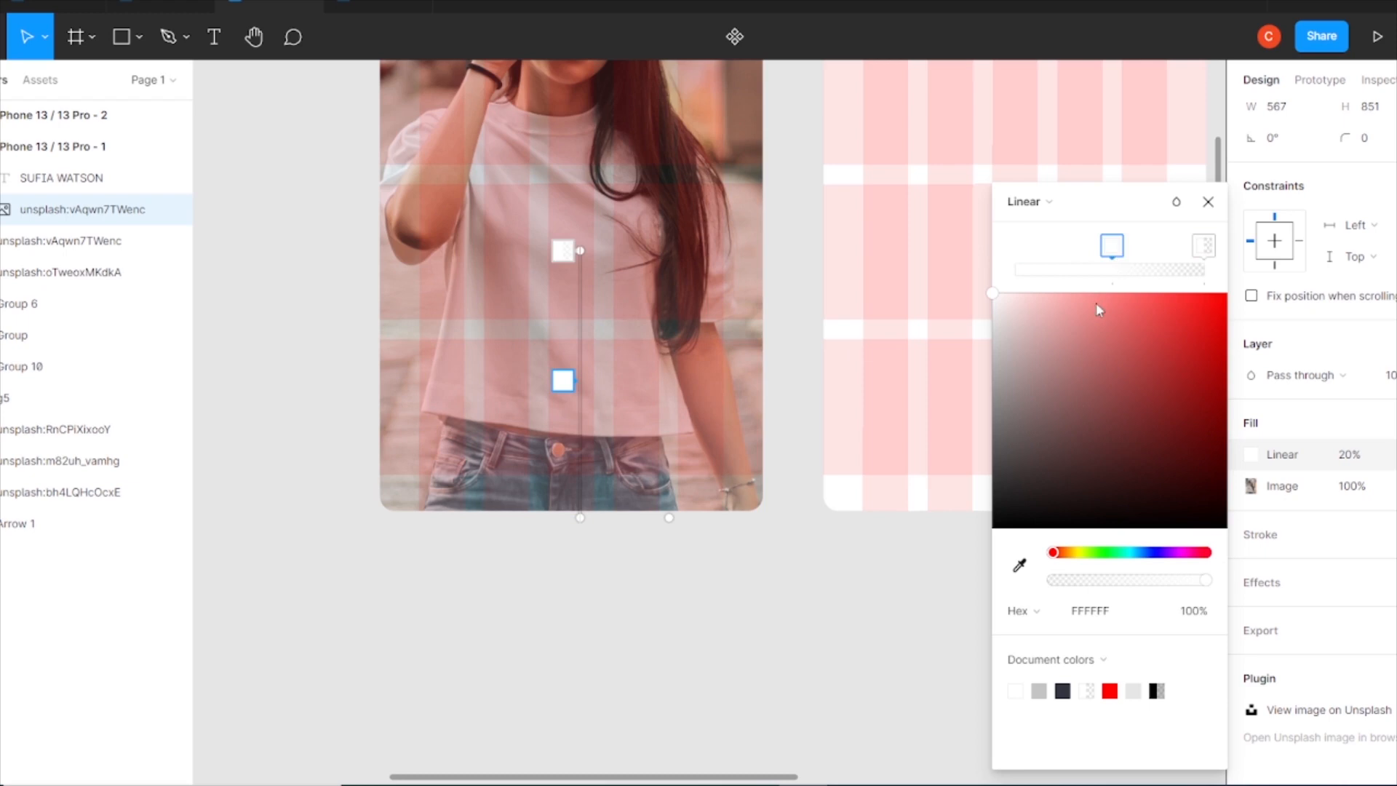
# Set the opacity of the photo's linear gradient fill to 64%.
pyautogui.click(1354, 456)
pyautogui.press('Up')
pyautogui.press('Up')
pyautogui.press('Up')
pyautogui.press('Up')
pyautogui.press('Up')
pyautogui.press('Up')
pyautogui.press('Up')
pyautogui.press('Up')
pyautogui.press('Up')
pyautogui.press('Up')
pyautogui.press('Up')
pyautogui.press('Up')
pyautogui.press('Up')
pyautogui.press('Up')
pyautogui.press('Up')
pyautogui.press('Up')
pyautogui.press('Up')
pyautogui.press('Up')
pyautogui.press('Up')
pyautogui.press('Up')
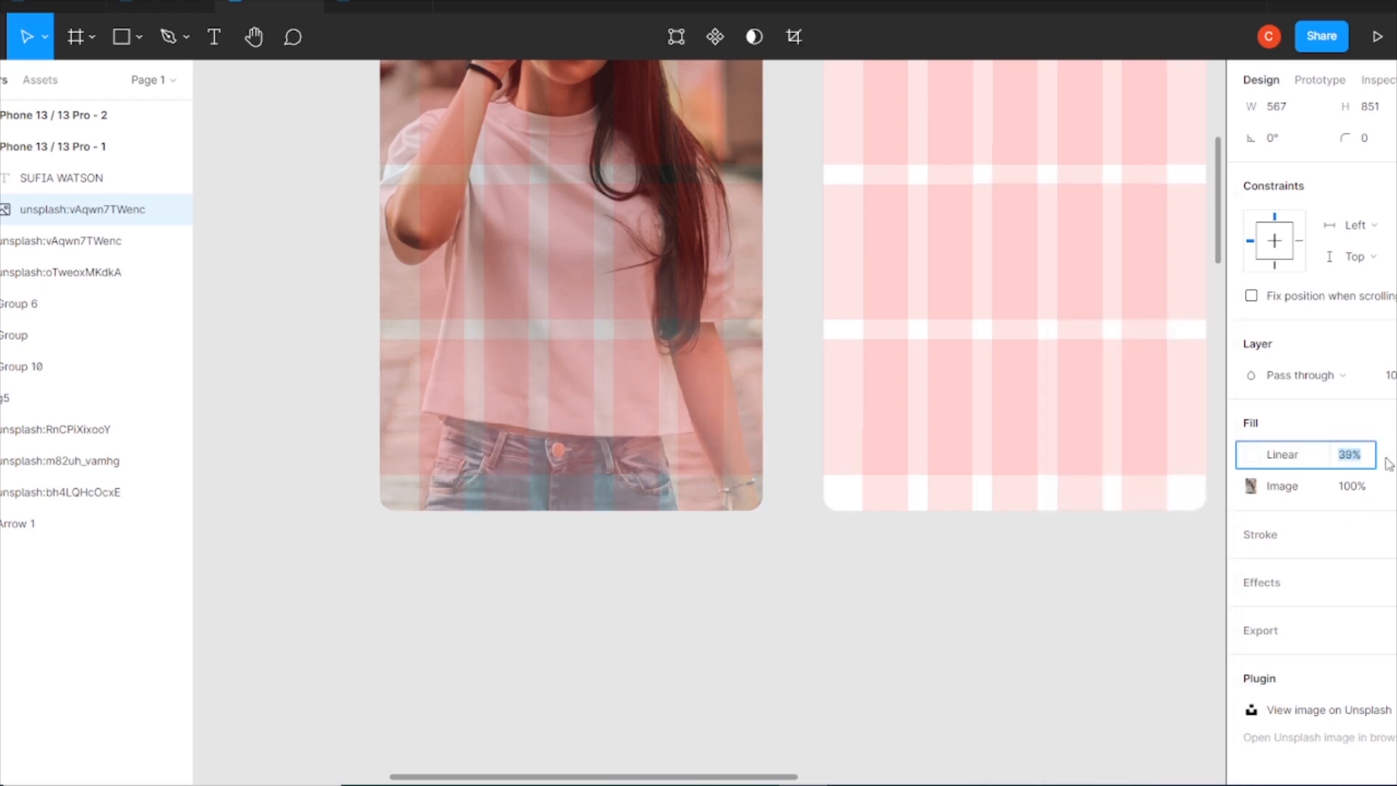
pyautogui.press('Up')
pyautogui.press('Up')
pyautogui.press('Up')
pyautogui.press('Up')
pyautogui.press('Up')
pyautogui.press('Up')
pyautogui.press('Up')
pyautogui.press('Up')
pyautogui.press('Up')
pyautogui.press('Up')
pyautogui.press('Up')
pyautogui.press('Up')
pyautogui.press('Up')
pyautogui.press('Up')
pyautogui.press('Up')
pyautogui.press('Up')
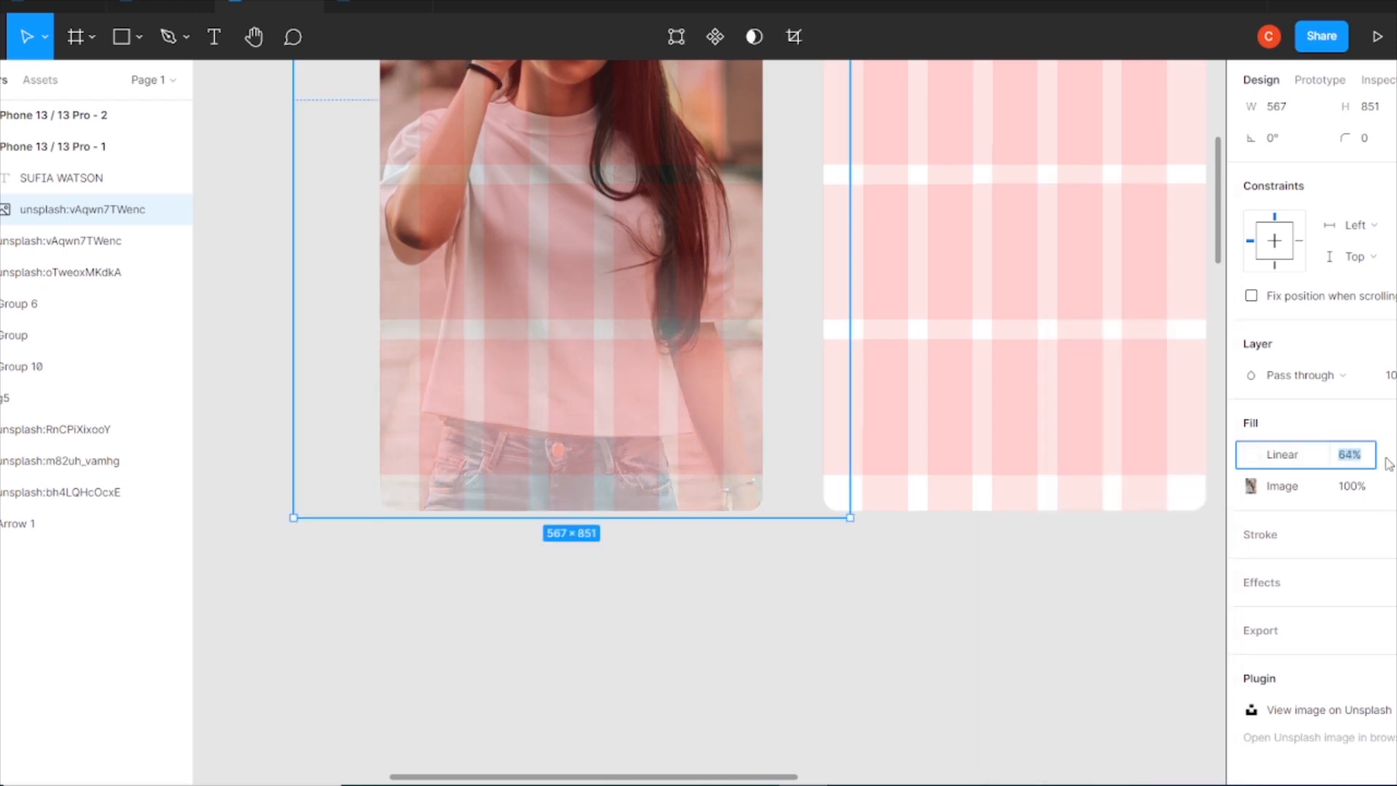
# Set the photo's gradient fill opacity to 70% and shift its lower color stop slightly toward the photo's bottom edge.
pyautogui.click(1250, 454)
pyautogui.moveTo(563, 486); pyautogui.dragTo(564, 498)
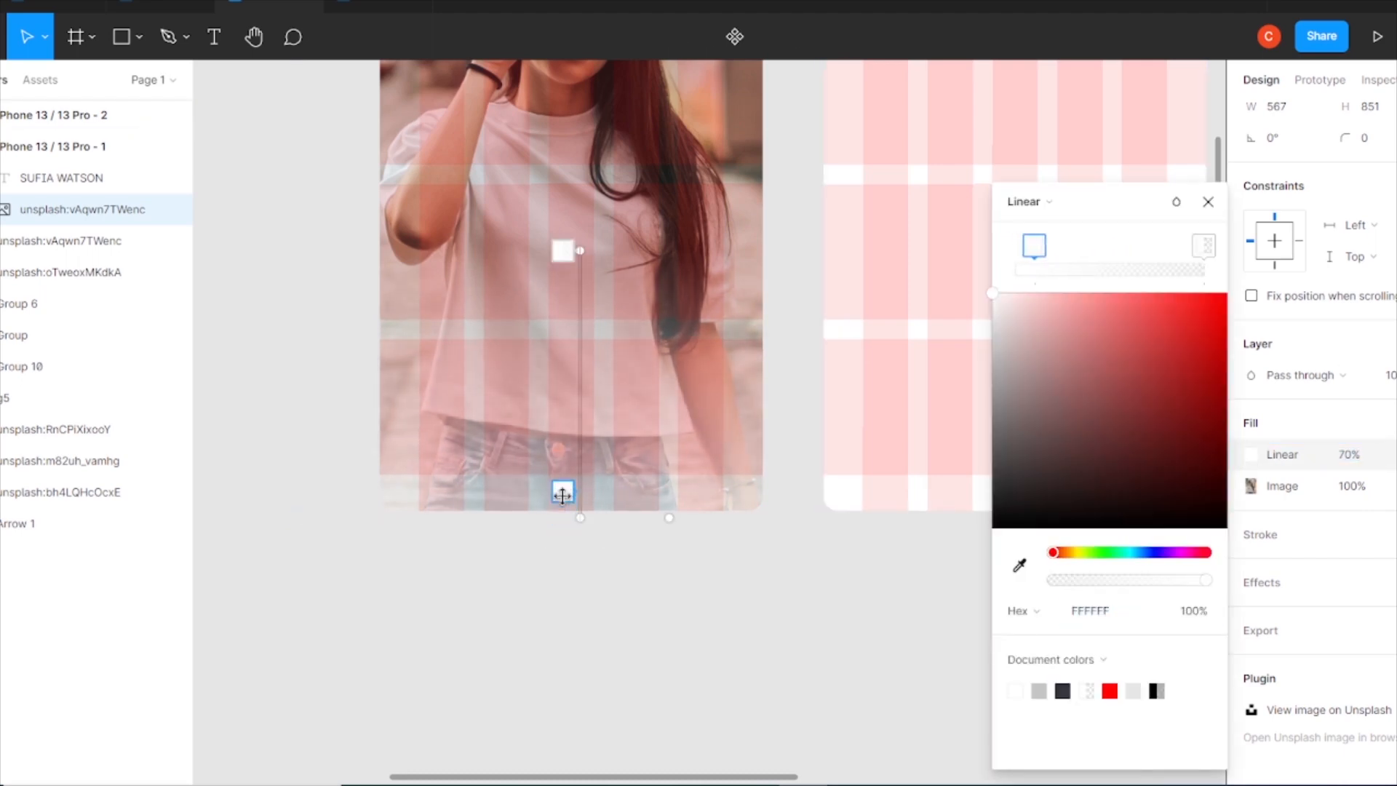
pyautogui.click(1208, 203)
pyautogui.click(836, 600)
# Draw a 142 × 56 rectangle near the bottom of the first iPhone frame and set its corner radius to 17.
pyautogui.hotkey('ctrl', '-')
pyautogui.moveTo(678, 319); pyautogui.dragTo(611, 461)
pyautogui.click(113, 42)
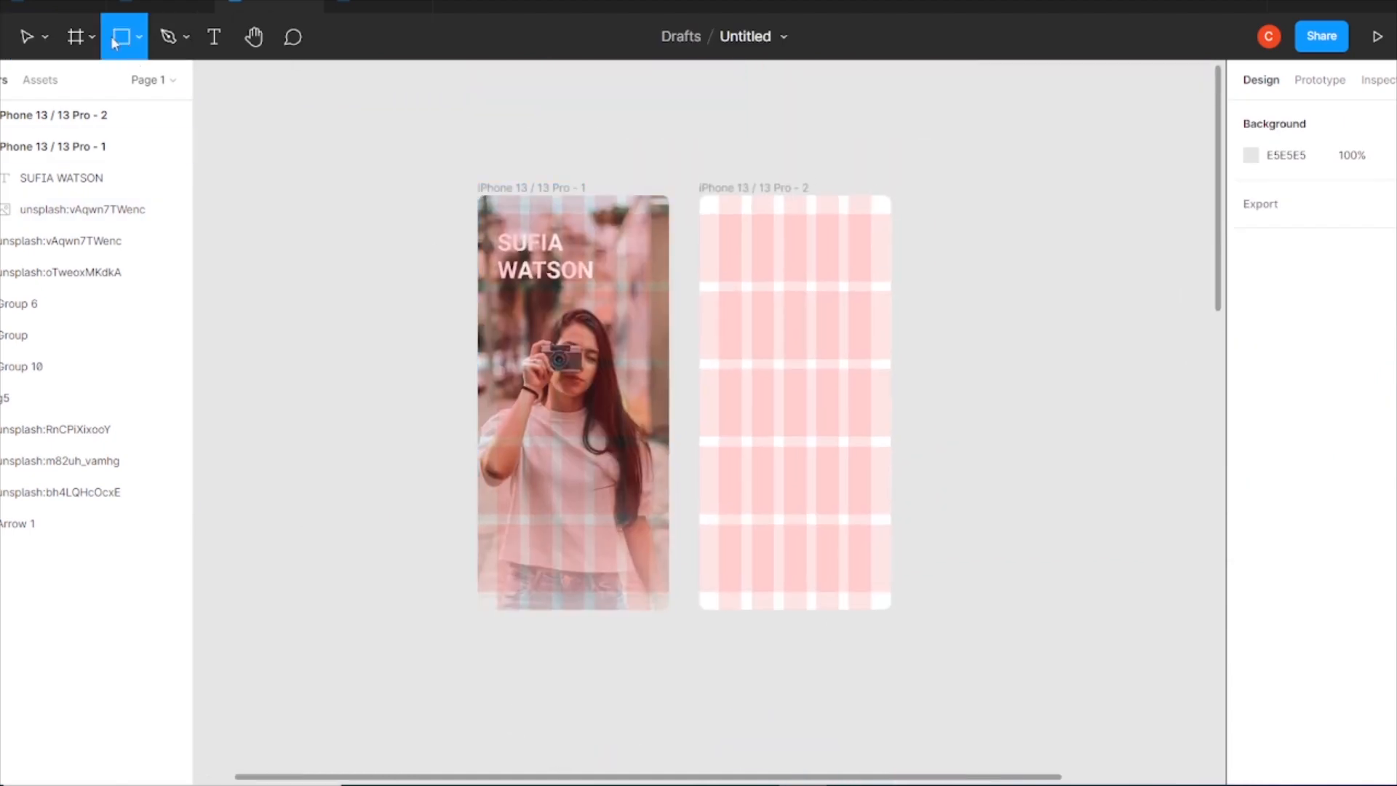
pyautogui.moveTo(350, 447)
pyautogui.mouseDown()
pyautogui.moveTo(421, 474)
pyautogui.moveTo(580, 582)
pyautogui.mouseUp()
pyautogui.click(1372, 348)
pyautogui.write('8')
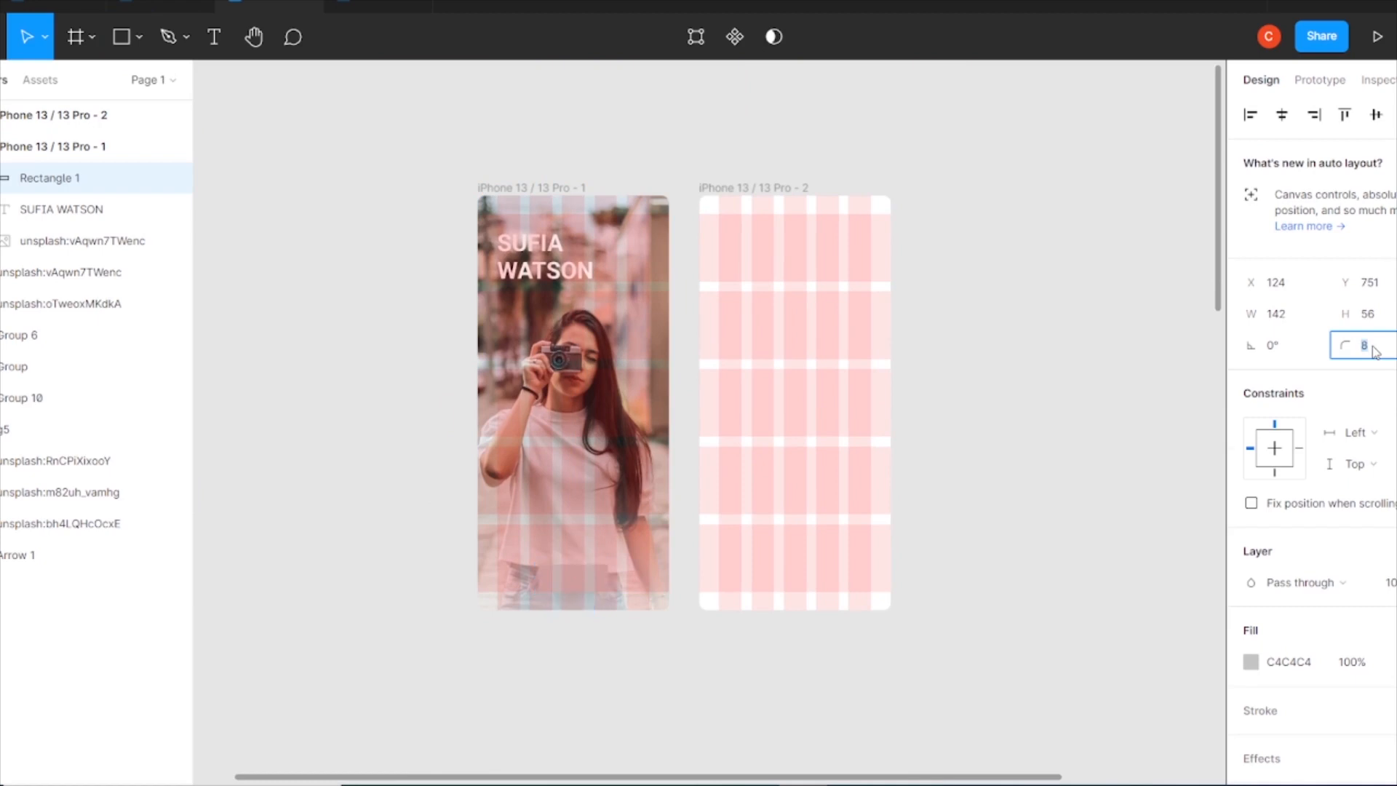
pyautogui.hotkey('ctrl', '+')
pyautogui.moveTo(535, 329); pyautogui.dragTo(635, 171)
pyautogui.hotkey('ctrl', 'z')
pyautogui.moveTo(666, 299); pyautogui.dragTo(747, 112)
# Add a text label reading "Profile" below the first frame at font size 18.
pyautogui.click(213, 42)
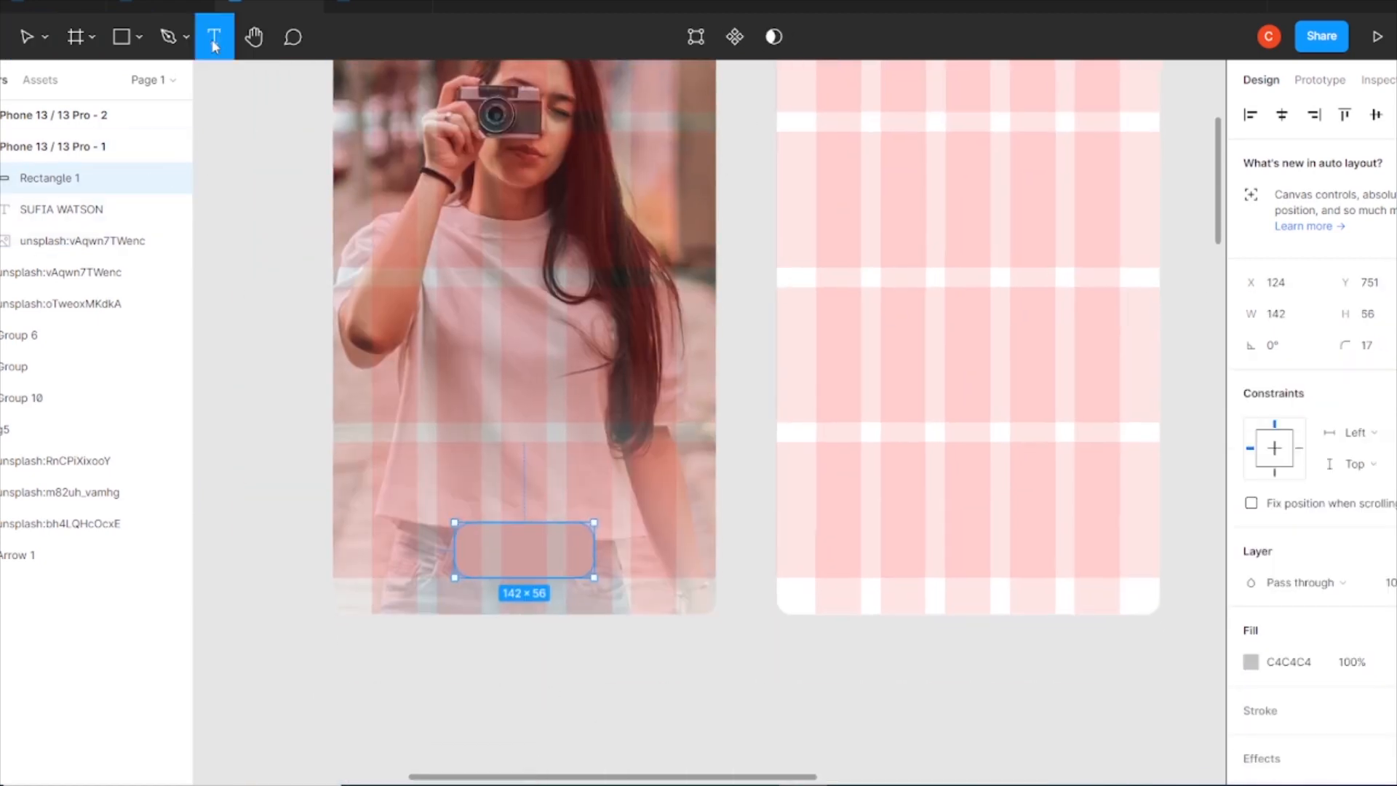
pyautogui.click(575, 663)
pyautogui.write('Profile')
pyautogui.press('Escape')
pyautogui.click(1367, 535)
pyautogui.write('18')
pyautogui.press('Return')
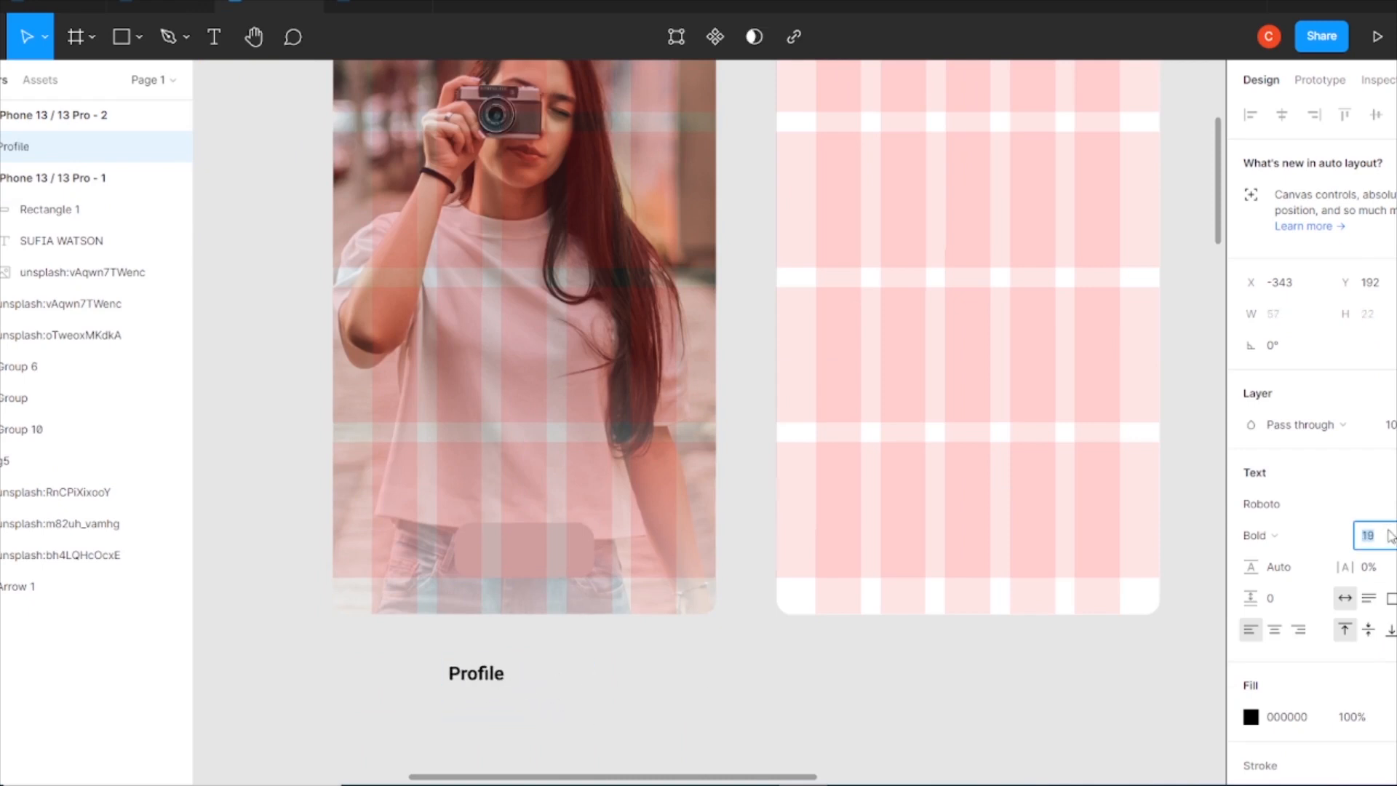
# Move the Profile label onto the rounded rectangle and set its font weight to Medium.
pyautogui.click(477, 699)
pyautogui.moveTo(474, 680); pyautogui.dragTo(507, 560)
pyautogui.click(1344, 696)
pyautogui.click(1306, 413)
pyautogui.click(728, 617)
# Place the white arrow icon beside the Profile label inside the rounded rectangle.
pyautogui.scroll(-6, 723, 611)
pyautogui.moveTo(530, 689); pyautogui.dragTo(583, 231)
pyautogui.scroll(5, 719, 352)
pyautogui.moveTo(583, 577); pyautogui.dragTo(562, 421)
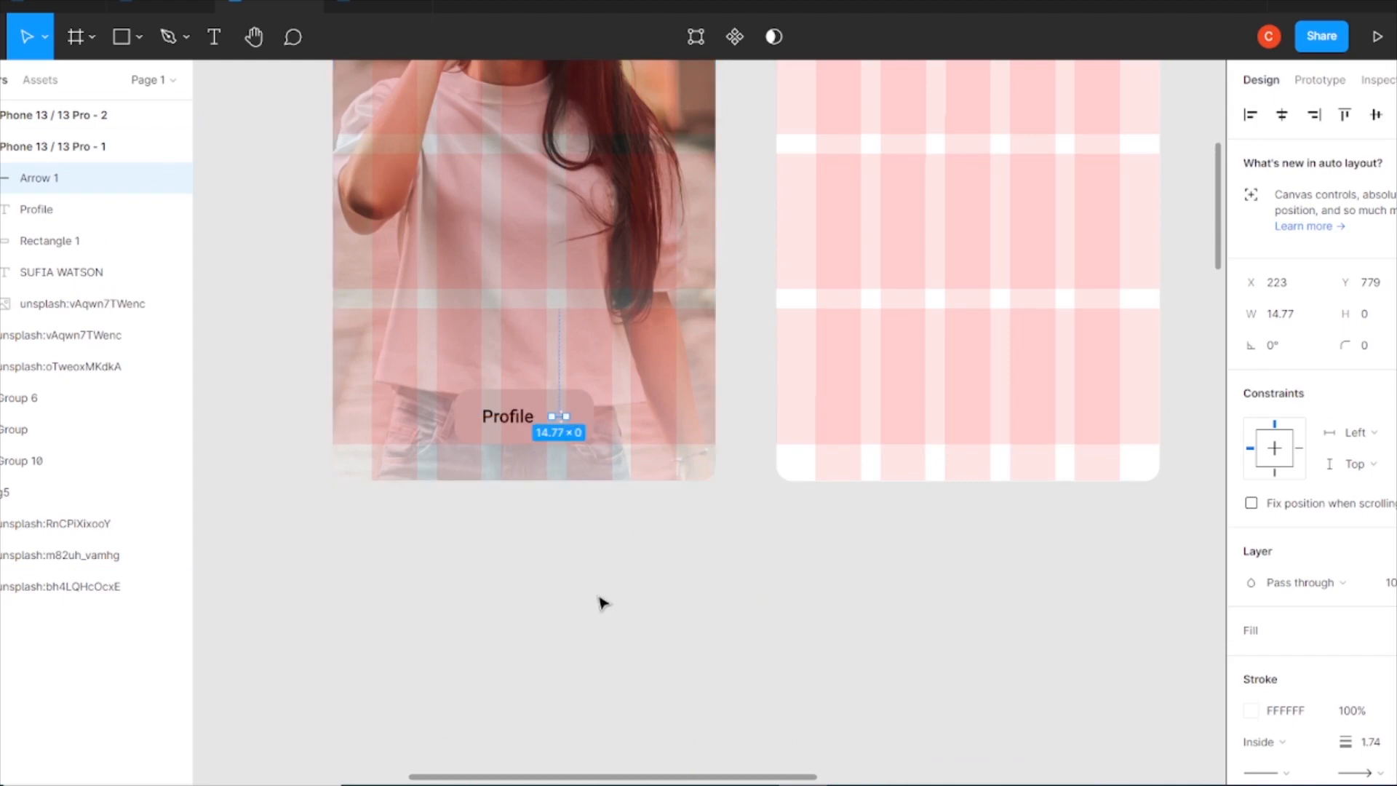
pyautogui.click(601, 602)
# Add a background blur of 15 to the button rectangle and lower its fill opacity to 39%.
pyautogui.click(543, 407)
pyautogui.click(1259, 666)
pyautogui.click(1302, 695)
pyautogui.click(1291, 742)
pyautogui.click(1250, 694)
pyautogui.hotkey('shift', 'Up')
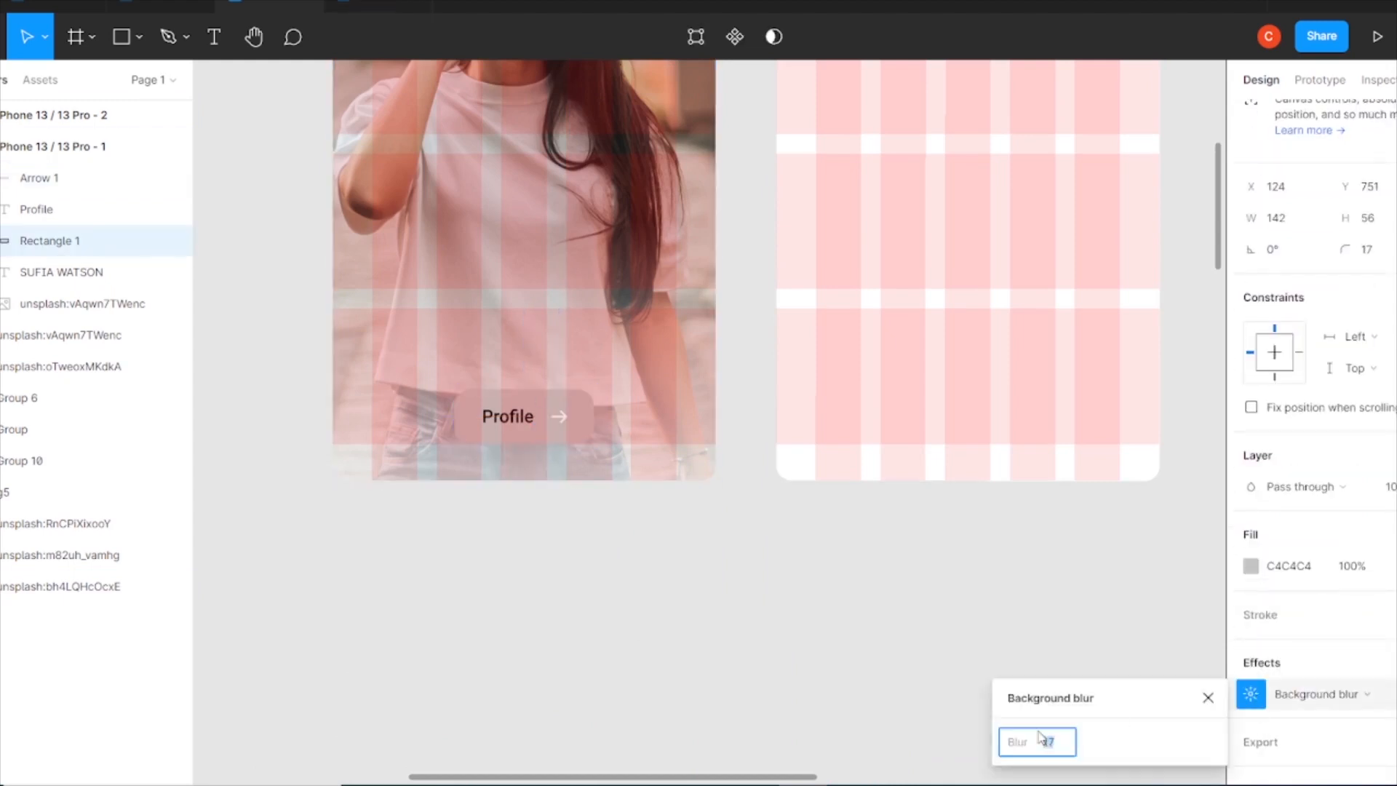
pyautogui.click(1352, 566)
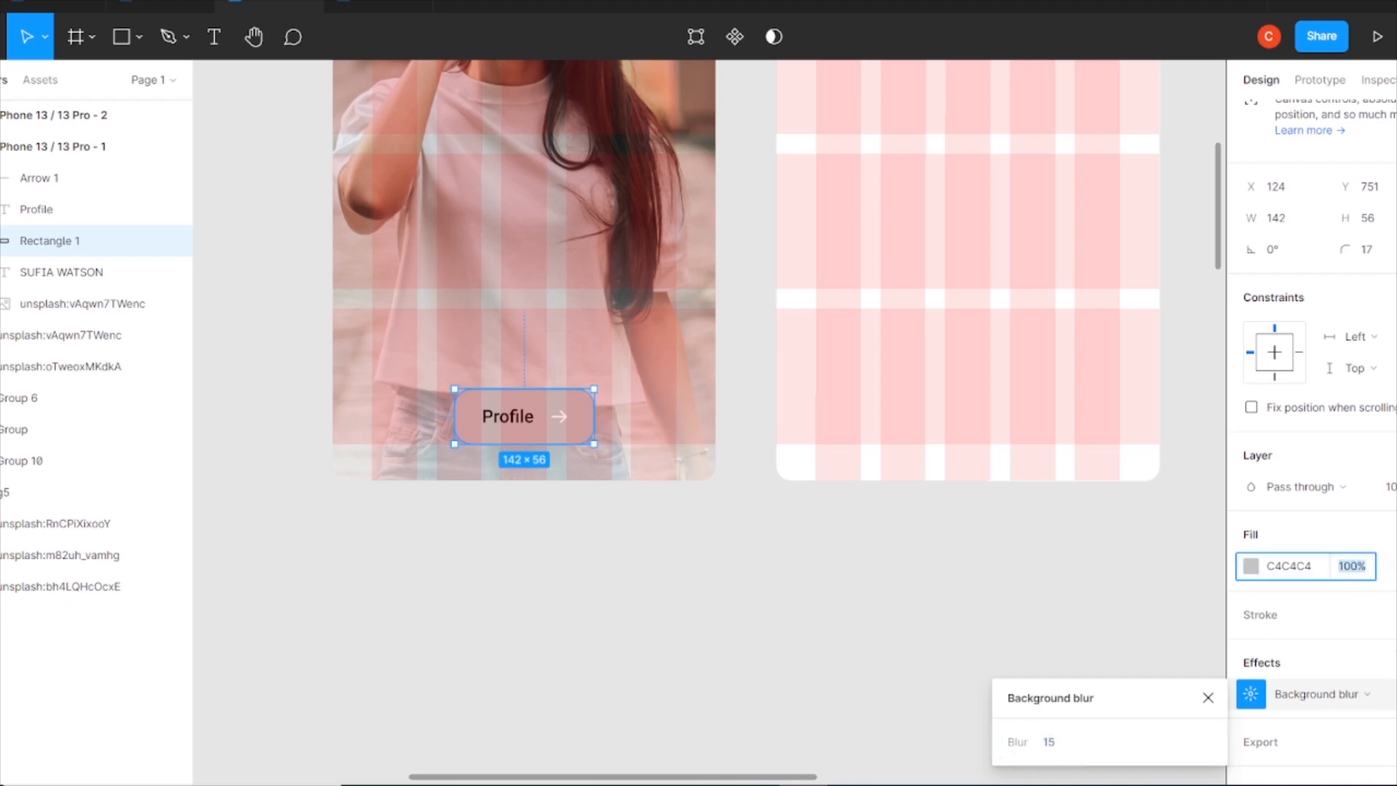
pyautogui.press('Down')
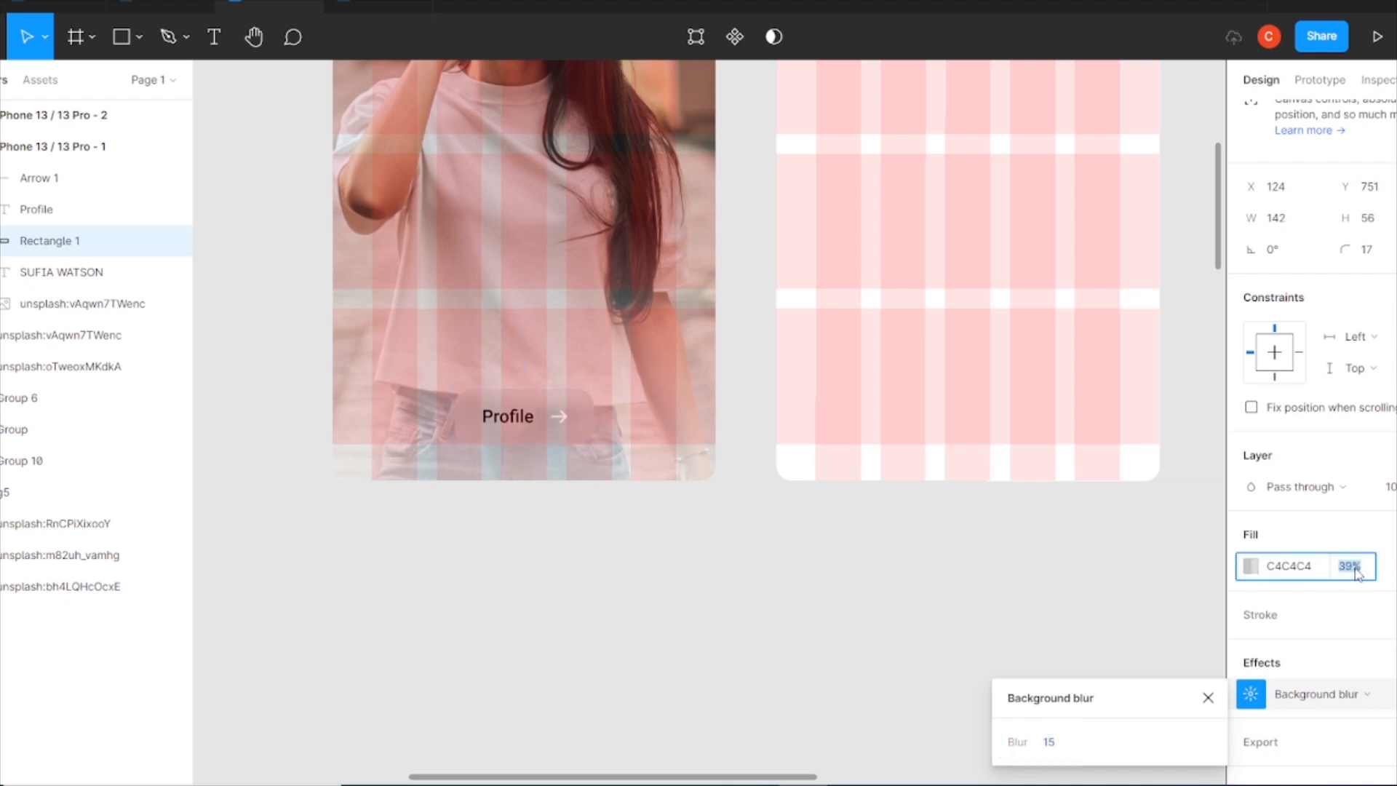
# Recolor the Profile button text to white.
pyautogui.click(517, 424)
pyautogui.scroll(-3, 1284, 752)
pyautogui.click(1251, 567)
pyautogui.moveTo(1069, 371); pyautogui.dragTo(943, 268)
pyautogui.click(1207, 272)
pyautogui.click(578, 521)
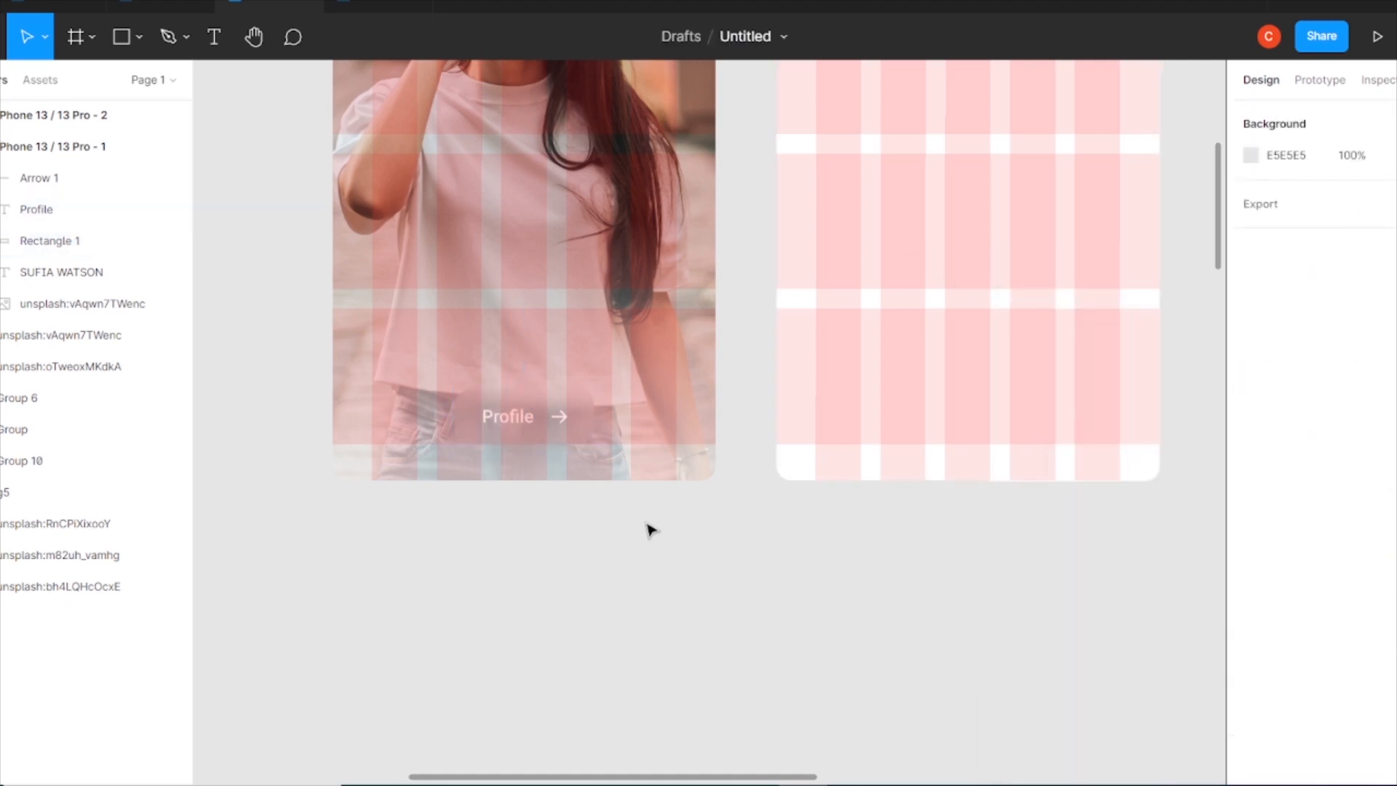
# Recolor the Profile text and the arrow's stroke to the dark document color 30343F.
pyautogui.press('-')
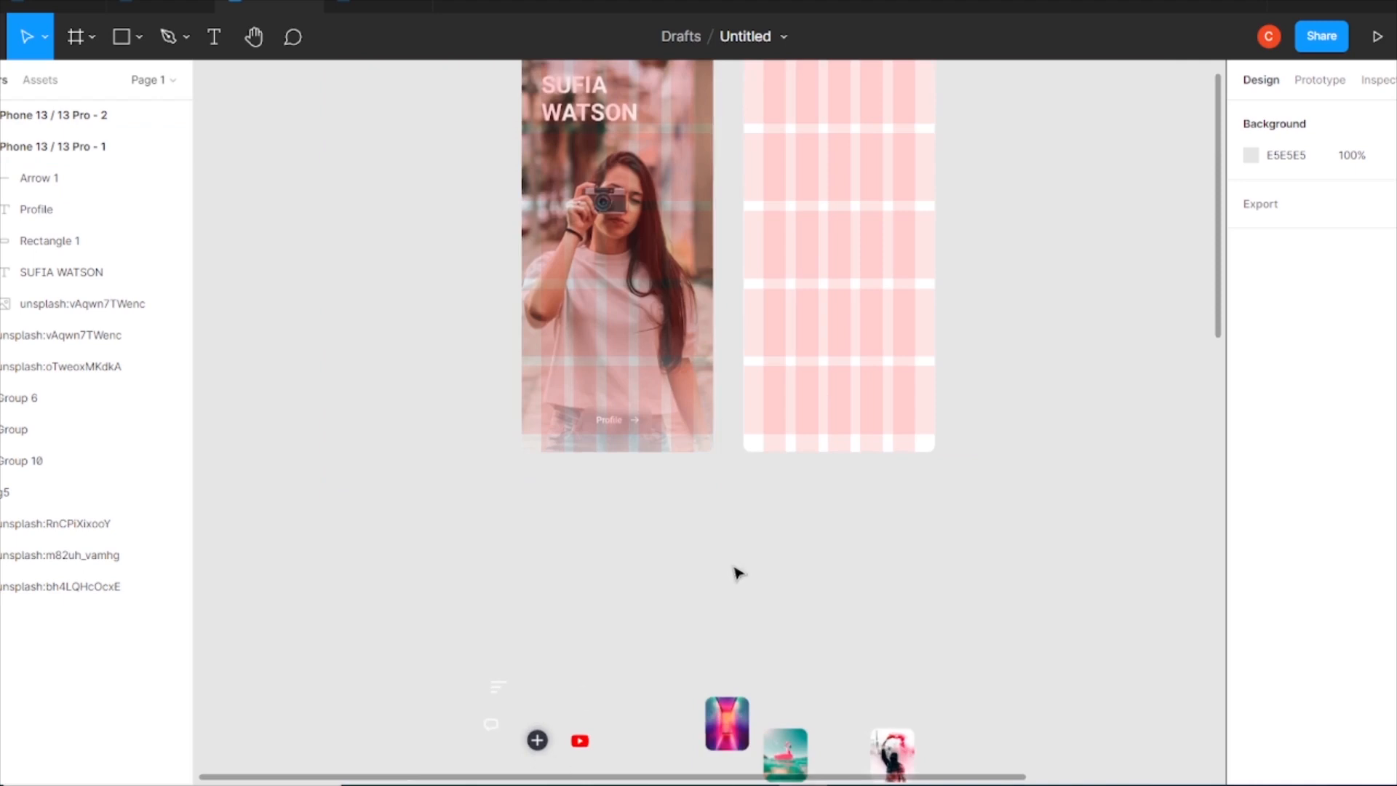
pyautogui.click(612, 420)
pyautogui.click(1250, 567)
pyautogui.click(1064, 690)
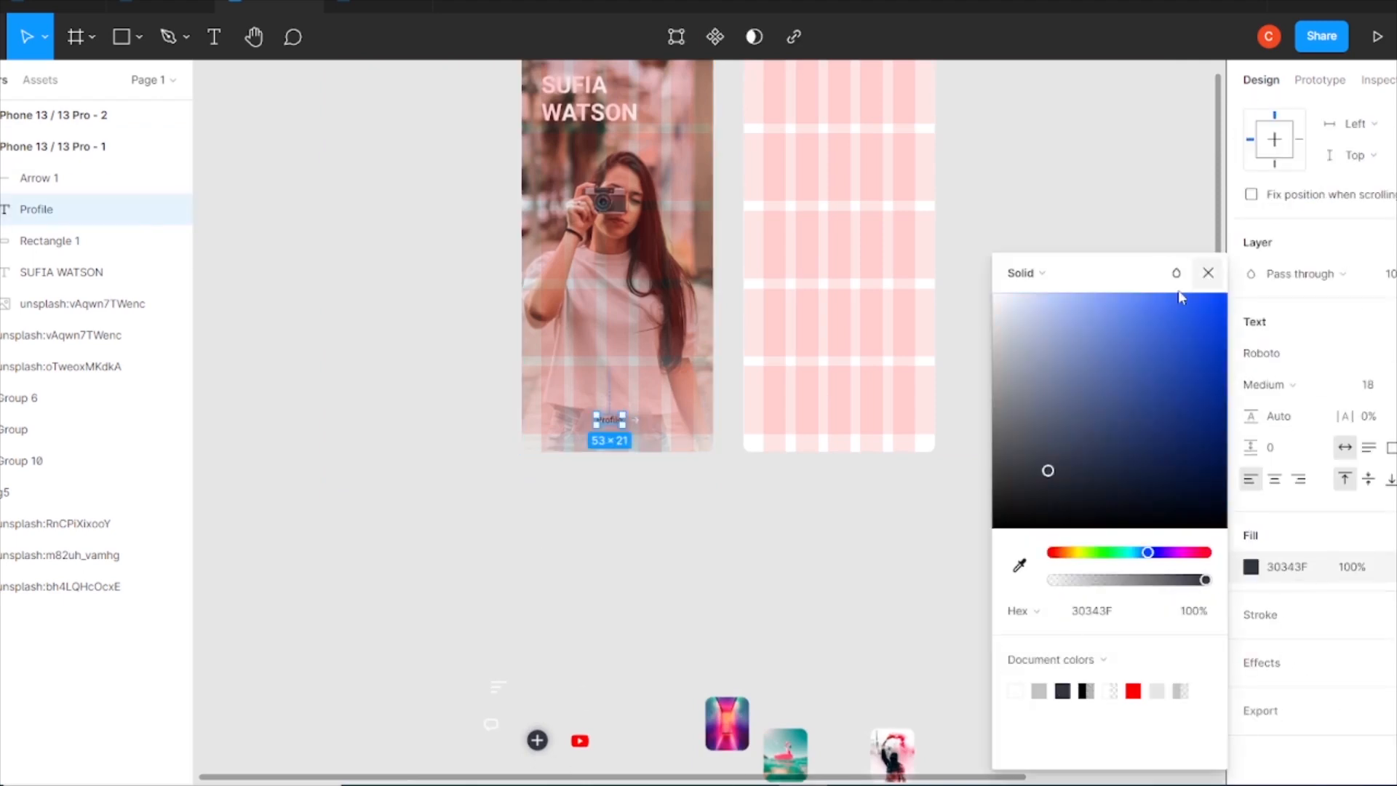
pyautogui.click(1207, 272)
pyautogui.click(635, 419)
pyautogui.click(1250, 551)
pyautogui.click(1064, 690)
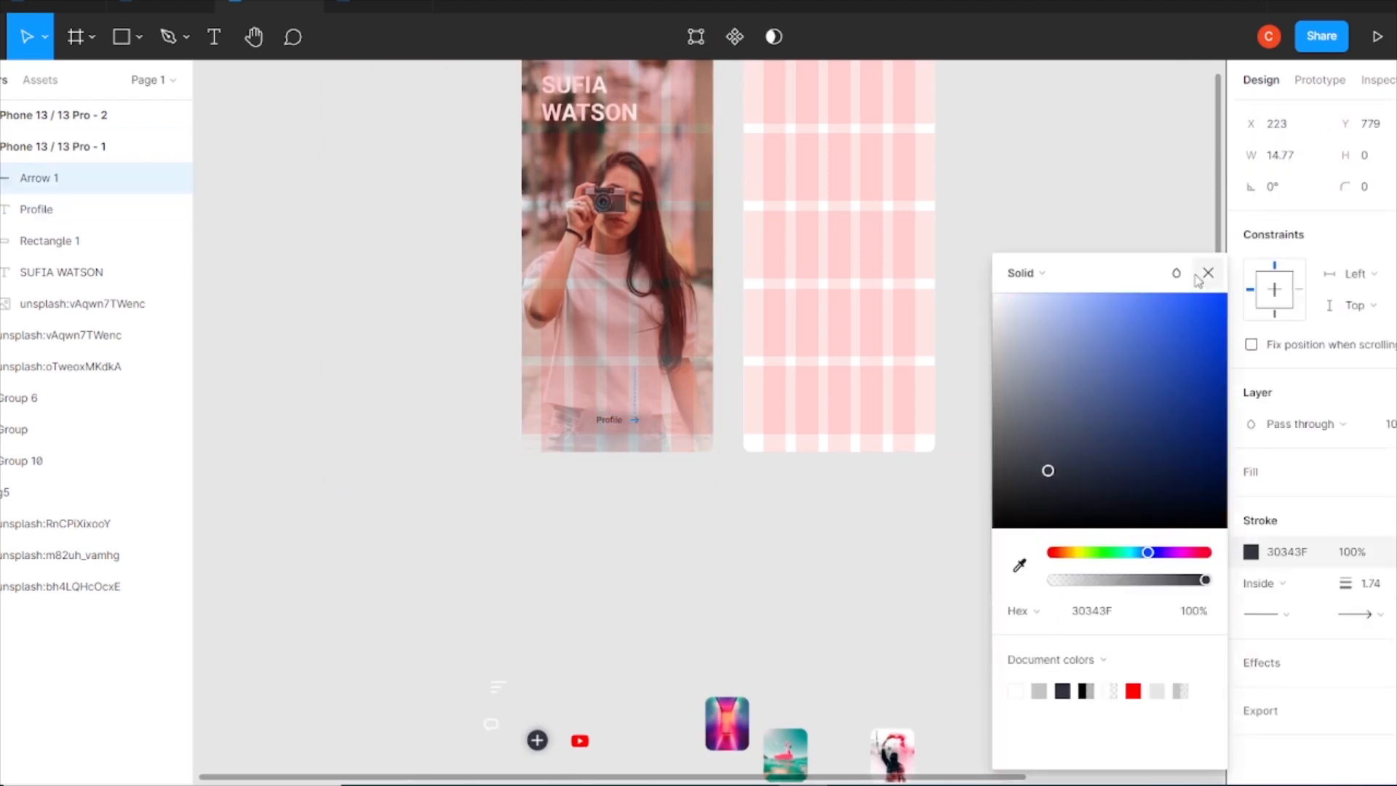
pyautogui.click(1208, 272)
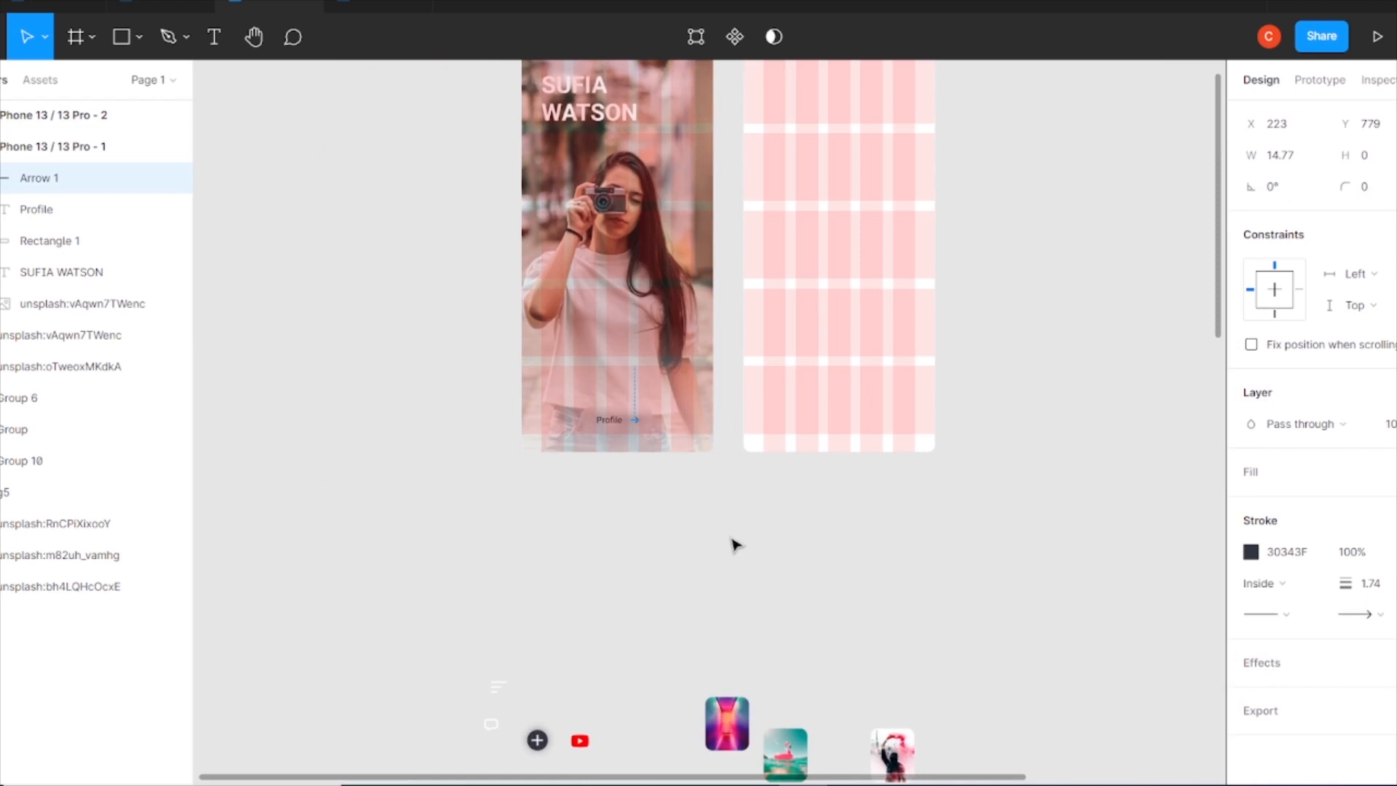
# Change the button rectangle's fill to FFFFFF at 20% opacity.
pyautogui.click(614, 419)
pyautogui.click(1251, 535)
pyautogui.click(1211, 319)
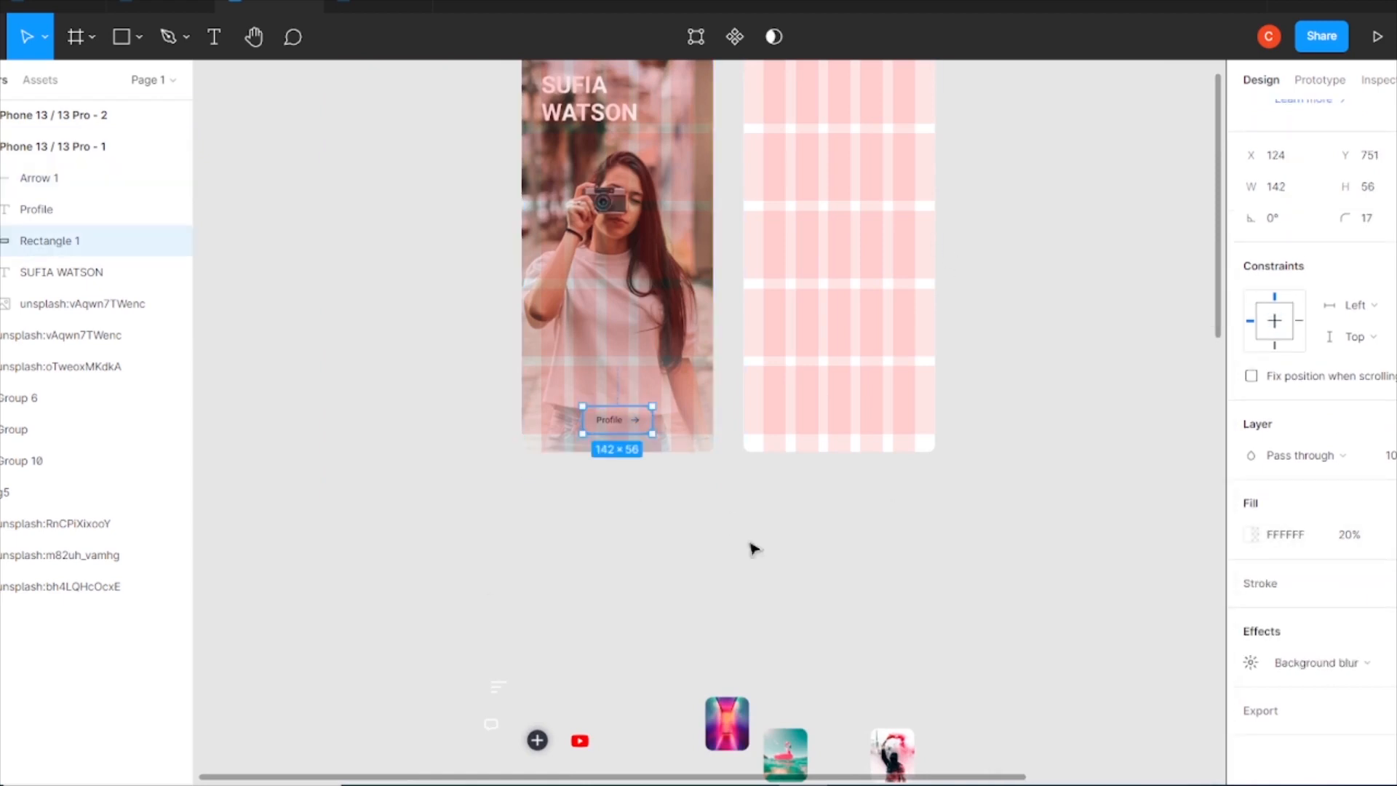
pyautogui.click(731, 491)
# Group the arrow icon with the Profile text.
pyautogui.hotkey('ctrl', '+')
pyautogui.hotkey('ctrl', '+')
pyautogui.moveTo(601, 555); pyautogui.dragTo(917, 439)
pyautogui.click(659, 295)
pyautogui.click(720, 293)
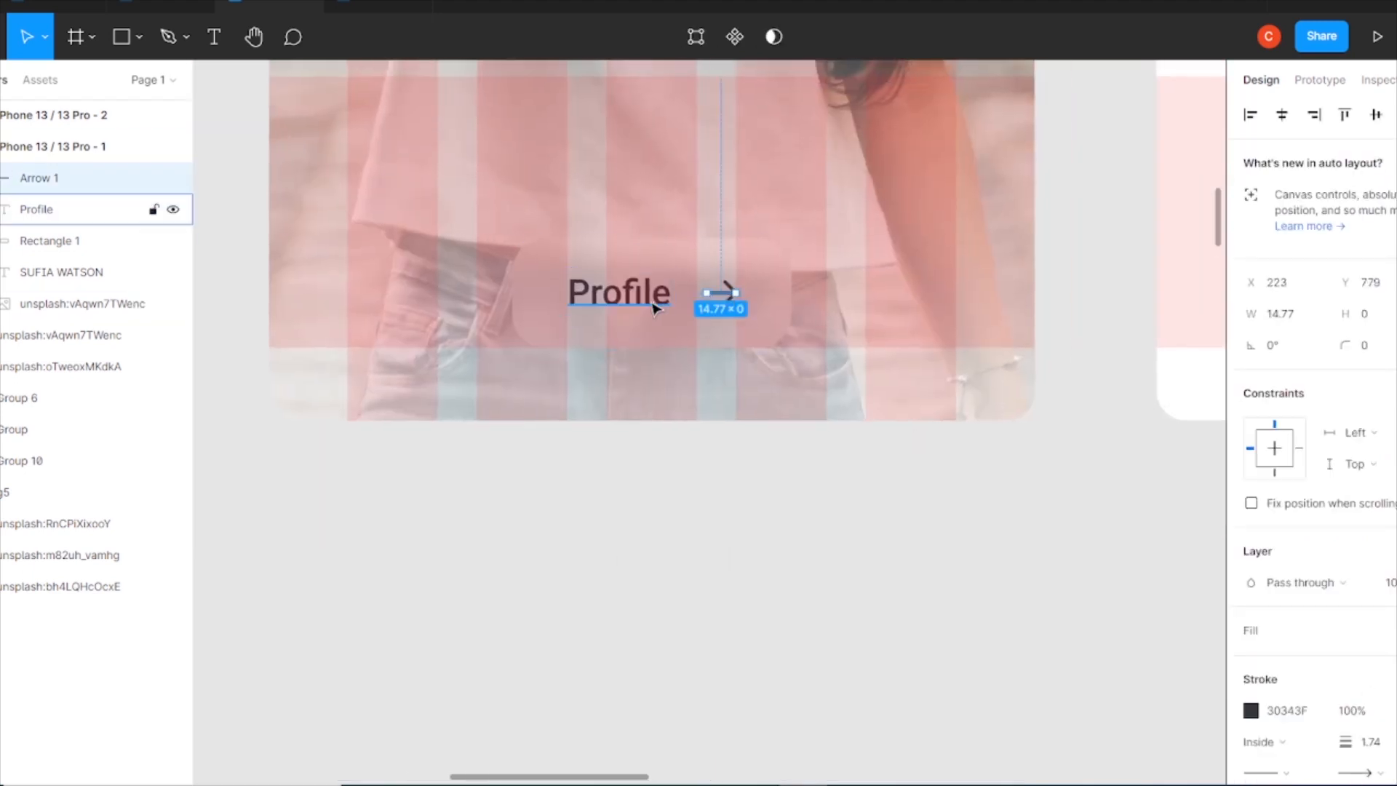
pyautogui.keyDown('shift'); pyautogui.click(654, 303); pyautogui.keyUp('shift')
pyautogui.hotkey('ctrl', 'g')
# Center the text-and-arrow group on the button rectangle both horizontally and vertically.
pyautogui.keyDown('shift'); pyautogui.click(700, 258); pyautogui.keyUp('shift')
pyautogui.click(1282, 117)
pyautogui.click(1374, 115)
pyautogui.click(677, 383)
pyautogui.click(687, 253)
pyautogui.click(963, 511)
# Hide the row and column layout grids of the first iPhone frame.
pyautogui.hotkey('ctrl', '-')
pyautogui.hotkey('ctrl', '-')
pyautogui.moveTo(937, 521); pyautogui.dragTo(786, 714)
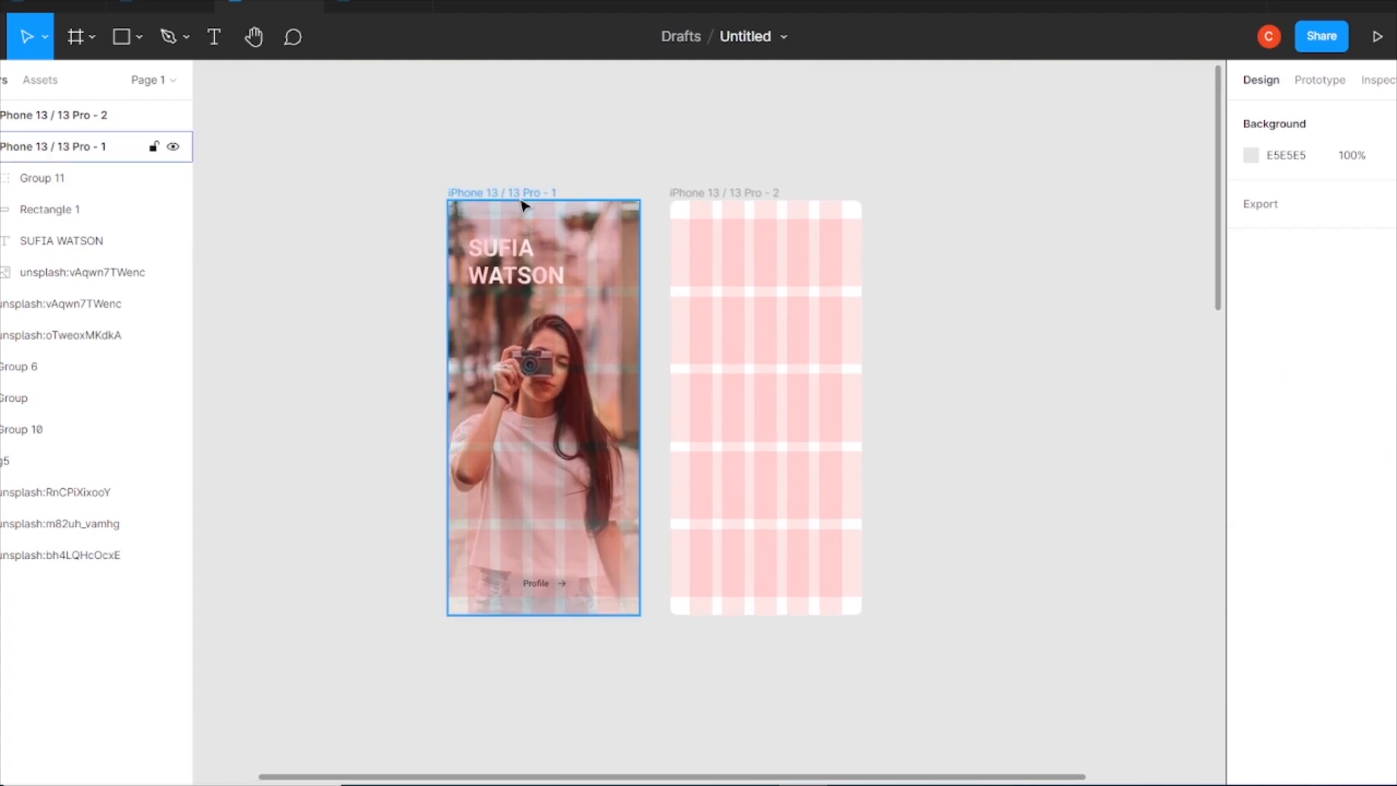
pyautogui.click(523, 206)
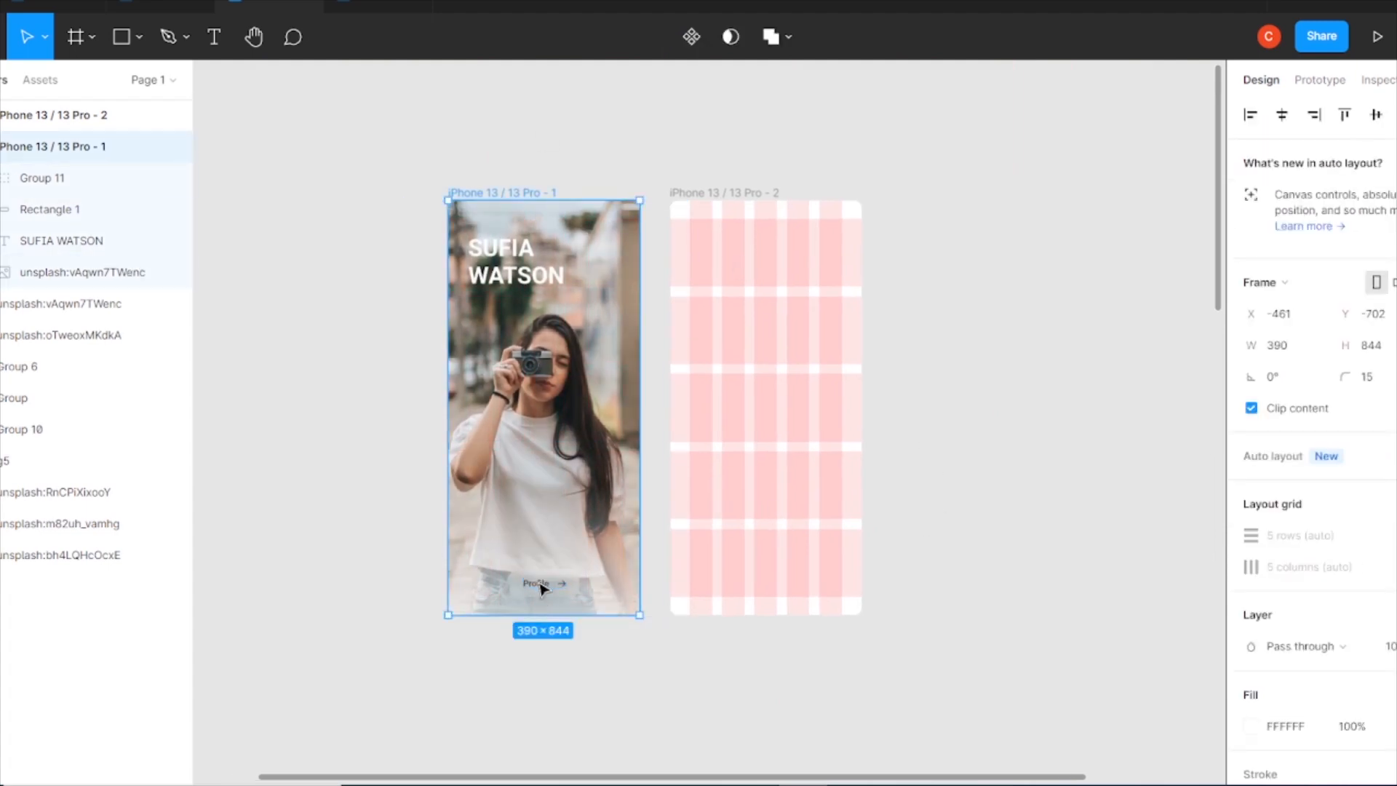
# Draw a rectangle over the upper half of the second iPhone frame and stretch it to 390 × 432 at full frame width.
pyautogui.click(744, 195)
pyautogui.press('r')
pyautogui.moveTo(689, 246); pyautogui.dragTo(861, 397)
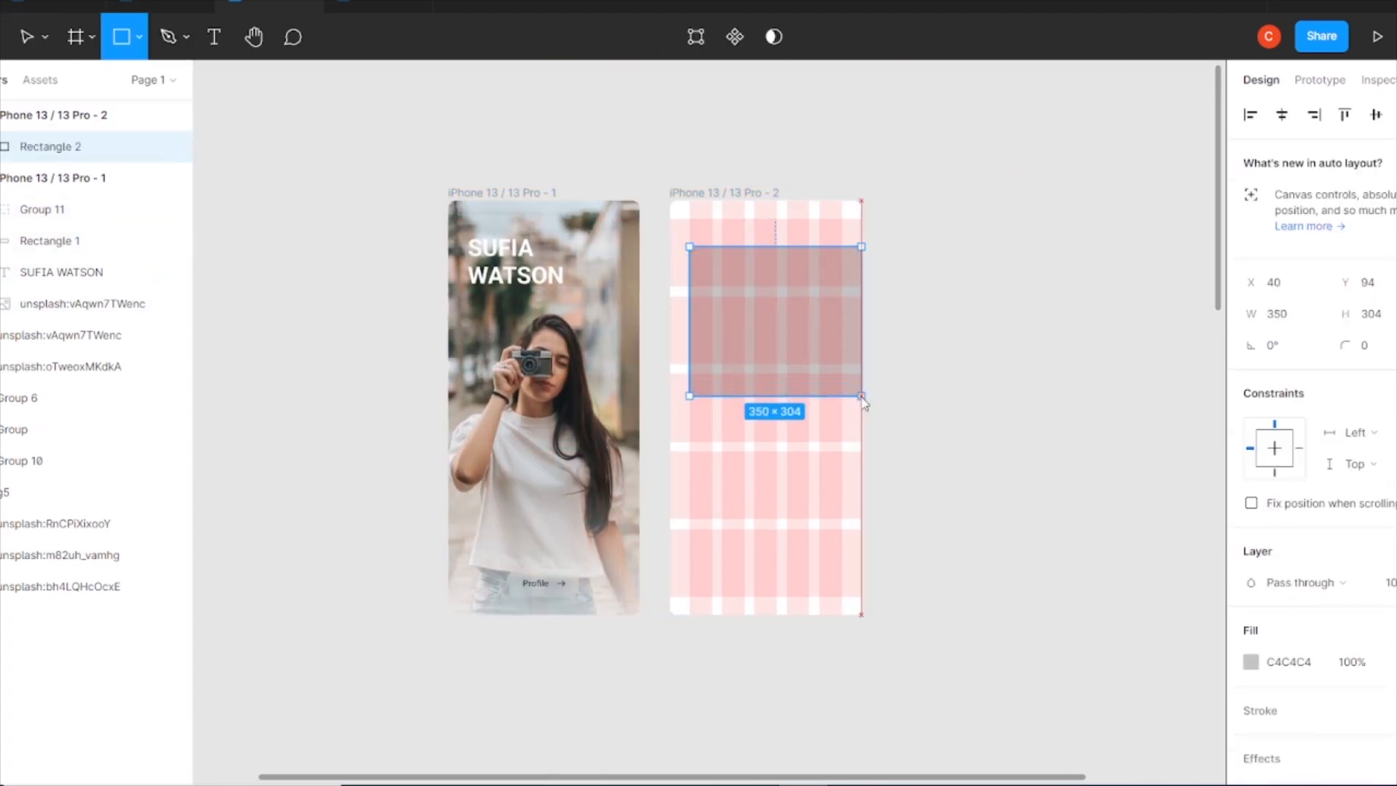
pyautogui.moveTo(689, 338); pyautogui.dragTo(670, 338)
pyautogui.moveTo(780, 246); pyautogui.dragTo(777, 201)
pyautogui.moveTo(793, 395); pyautogui.dragTo(794, 412)
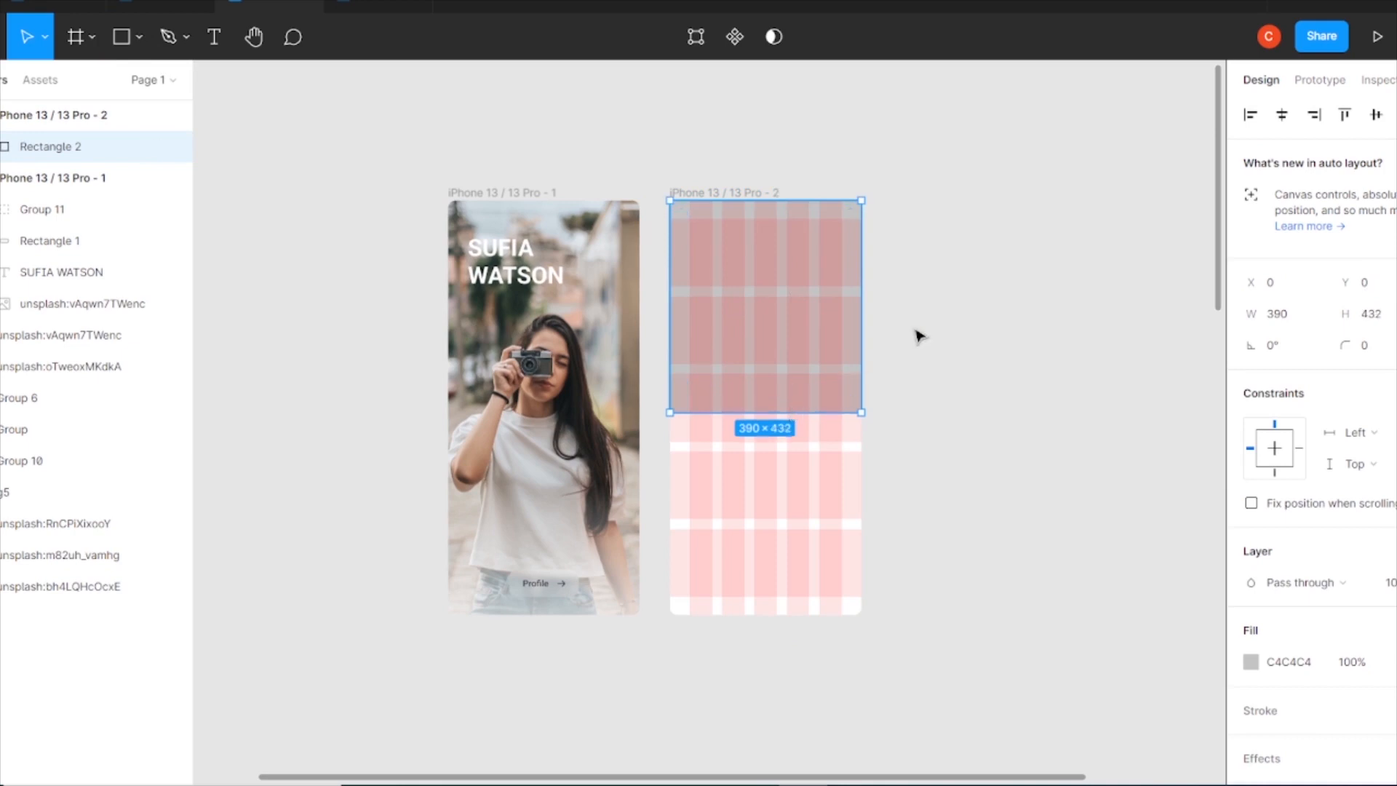
# Round the two lower corners of the second frame's rectangle to a radius of 120, keeping the upper corners at 0.
pyautogui.hscroll(2, 593, 423)
pyautogui.scroll(-1, 593, 423)
pyautogui.click(1349, 347)
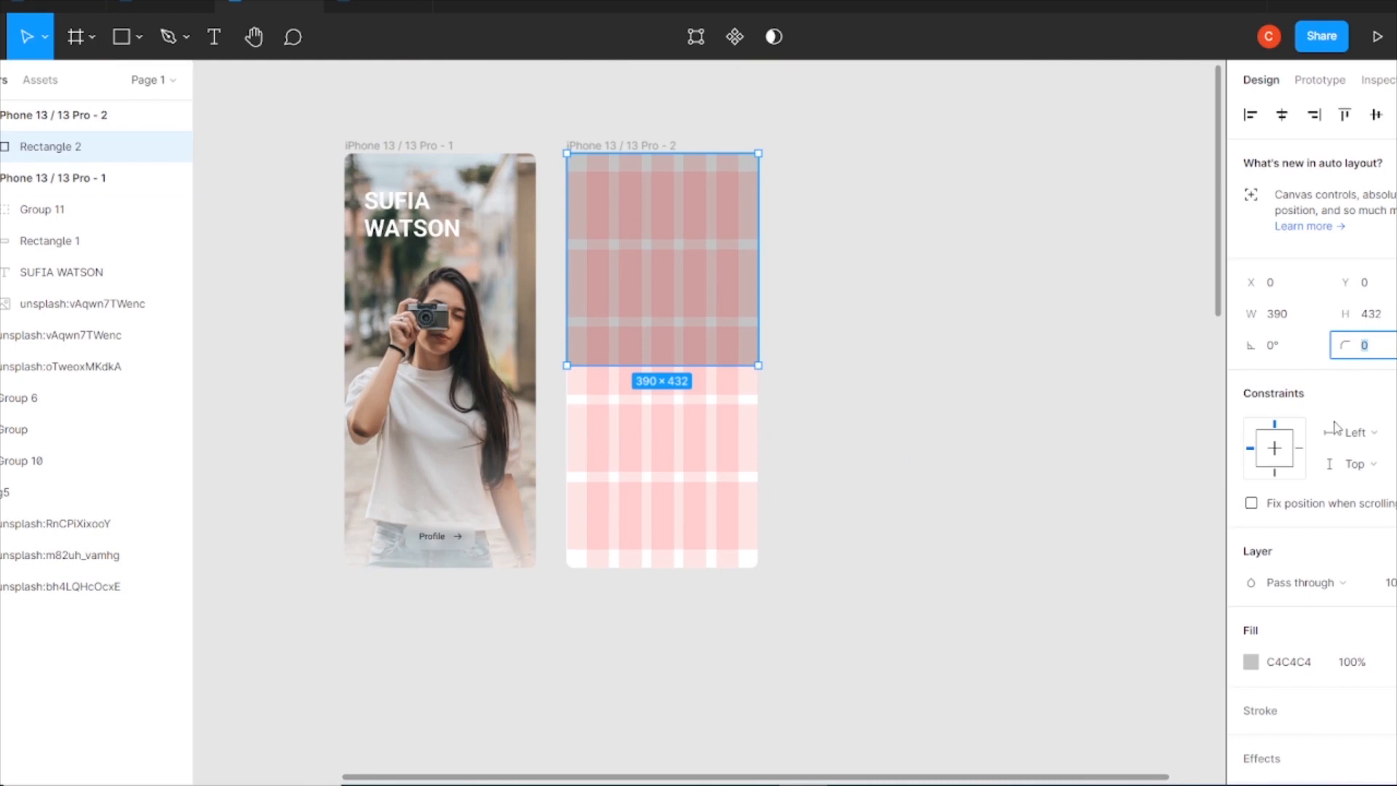
pyautogui.click(1394, 344)
pyautogui.click(1315, 386)
pyautogui.click(1341, 380)
pyautogui.press('Up')
pyautogui.press('Up')
pyautogui.press('Up')
pyautogui.press('Up')
pyautogui.press('Up')
pyautogui.press('Up')
pyautogui.press('Up')
pyautogui.press('Up')
pyautogui.press('Up')
pyautogui.press('Up')
pyautogui.press('Up')
pyautogui.press('Up')
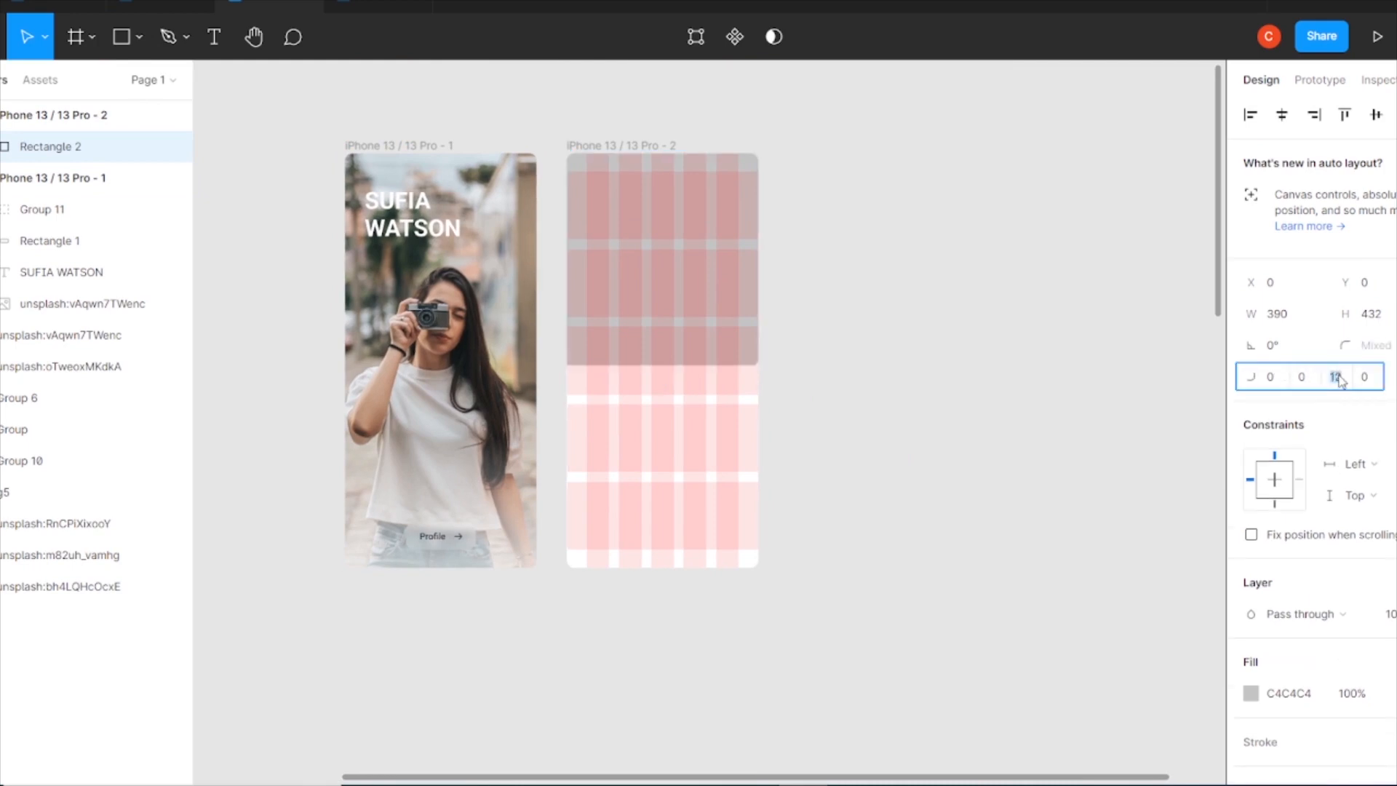
pyautogui.press('Up')
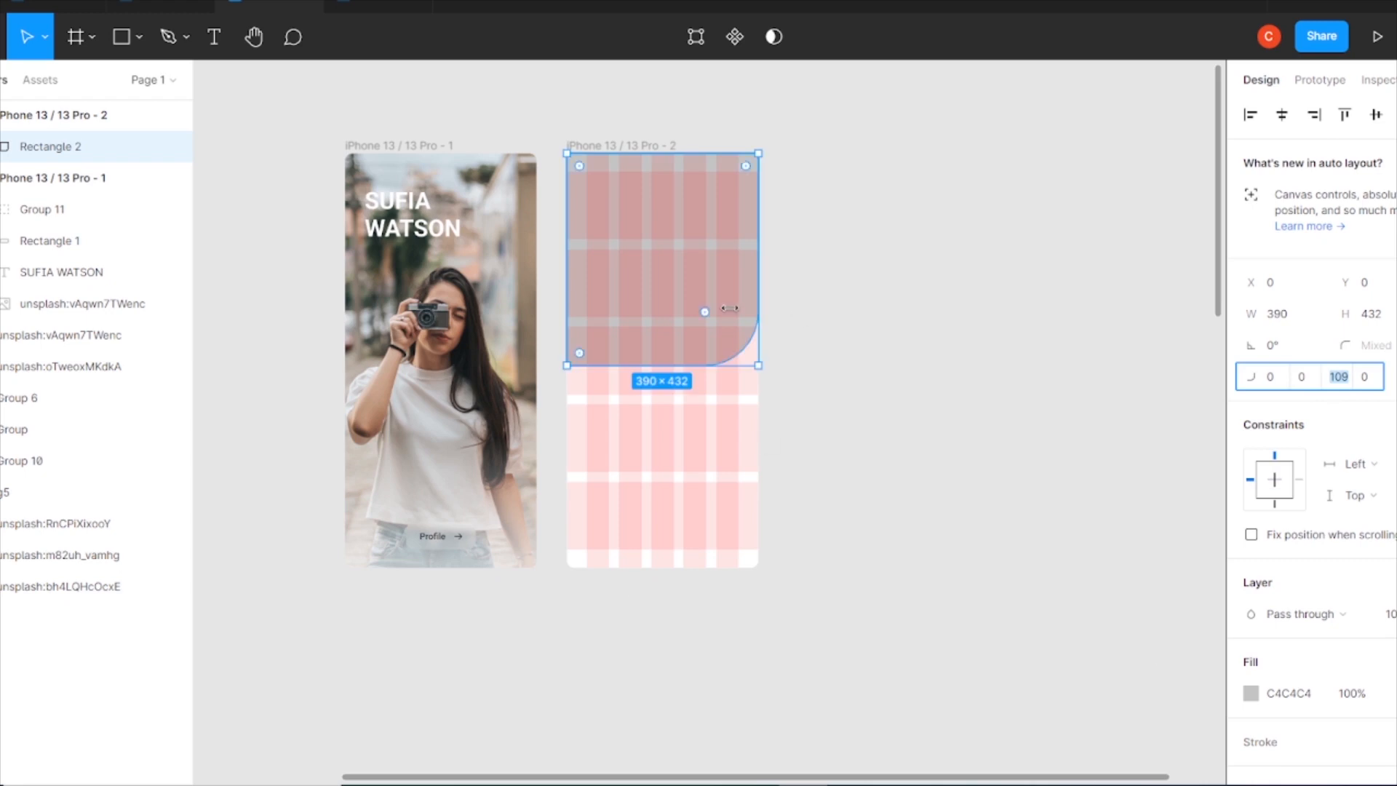
pyautogui.moveTo(580, 356); pyautogui.dragTo(614, 315)
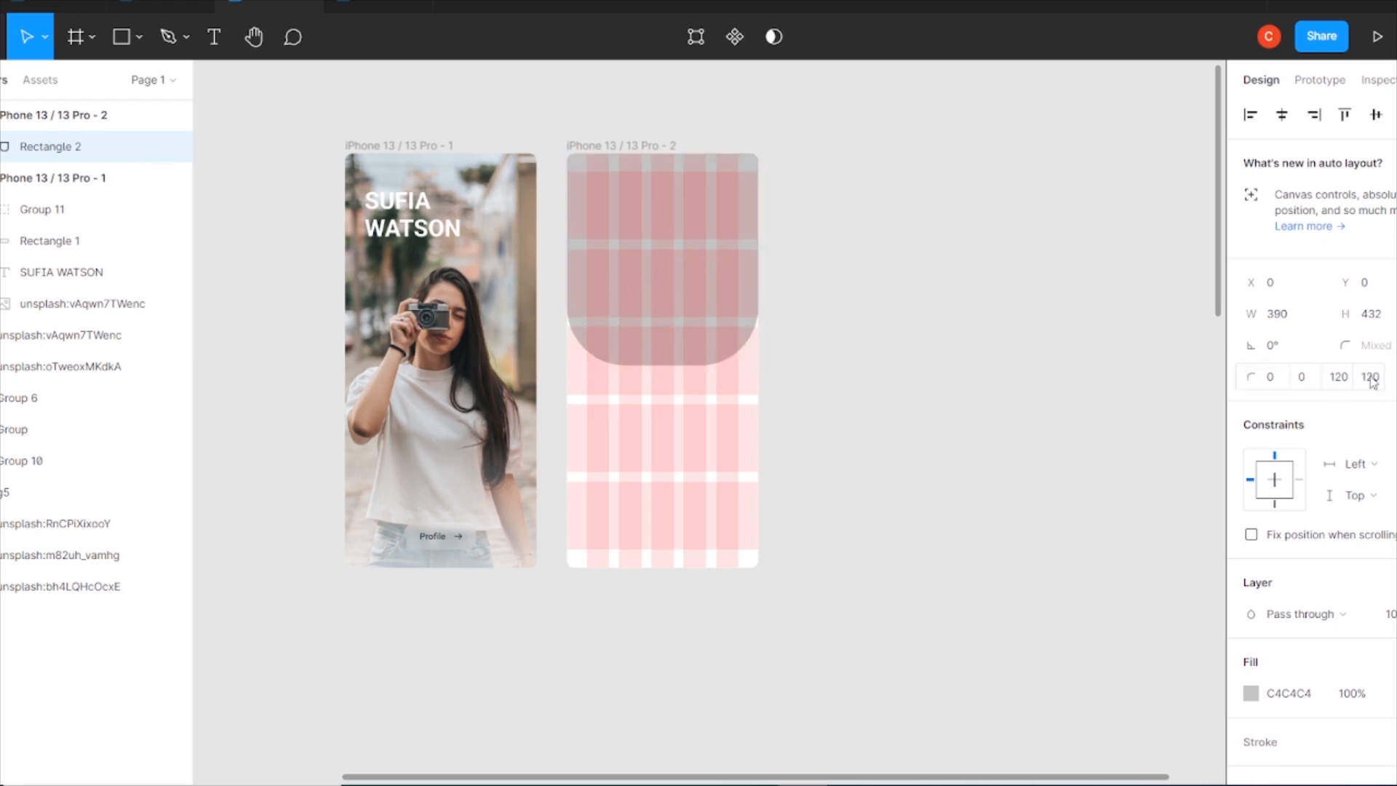
# Move the spare copy of the camera photo from the canvas onto the second iPhone frame, over the rounded rectangle.
pyautogui.click(858, 315)
pyautogui.scroll(-6, 958, 440)
pyautogui.moveTo(950, 650); pyautogui.dragTo(946, 281)
pyautogui.scroll(6, 1006, 216)
pyautogui.moveTo(1049, 605); pyautogui.dragTo(1014, 343)
pyautogui.moveTo(1061, 510); pyautogui.dragTo(711, 437)
# Try masking the photo with the rounded rectangle, then scale it to 434 × 649 and reposition it within the mask.
pyautogui.keyDown('shift'); pyautogui.click(709, 249); pyautogui.keyUp('shift')
pyautogui.rightClick(702, 313)
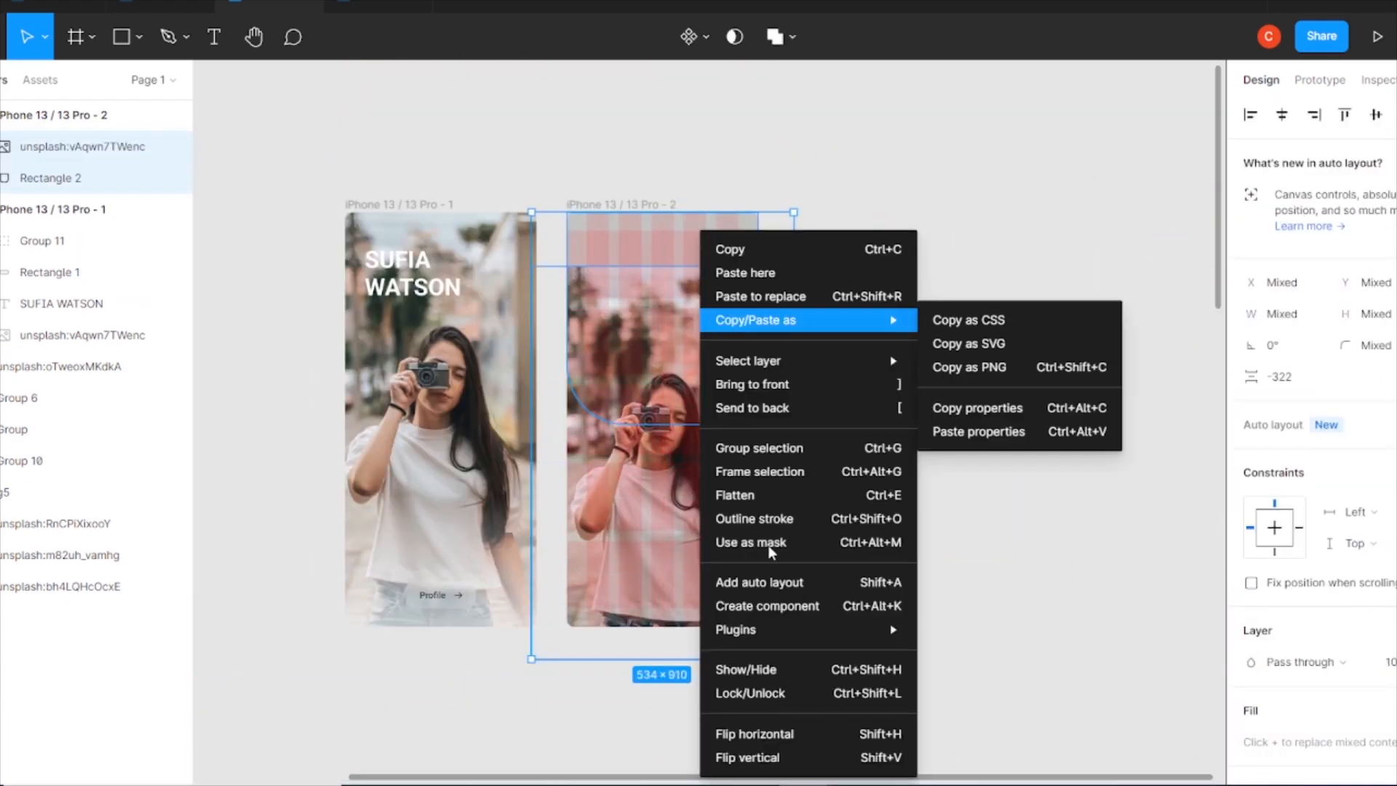
pyautogui.click(770, 545)
pyautogui.click(645, 336)
pyautogui.moveTo(645, 336); pyautogui.dragTo(651, 282)
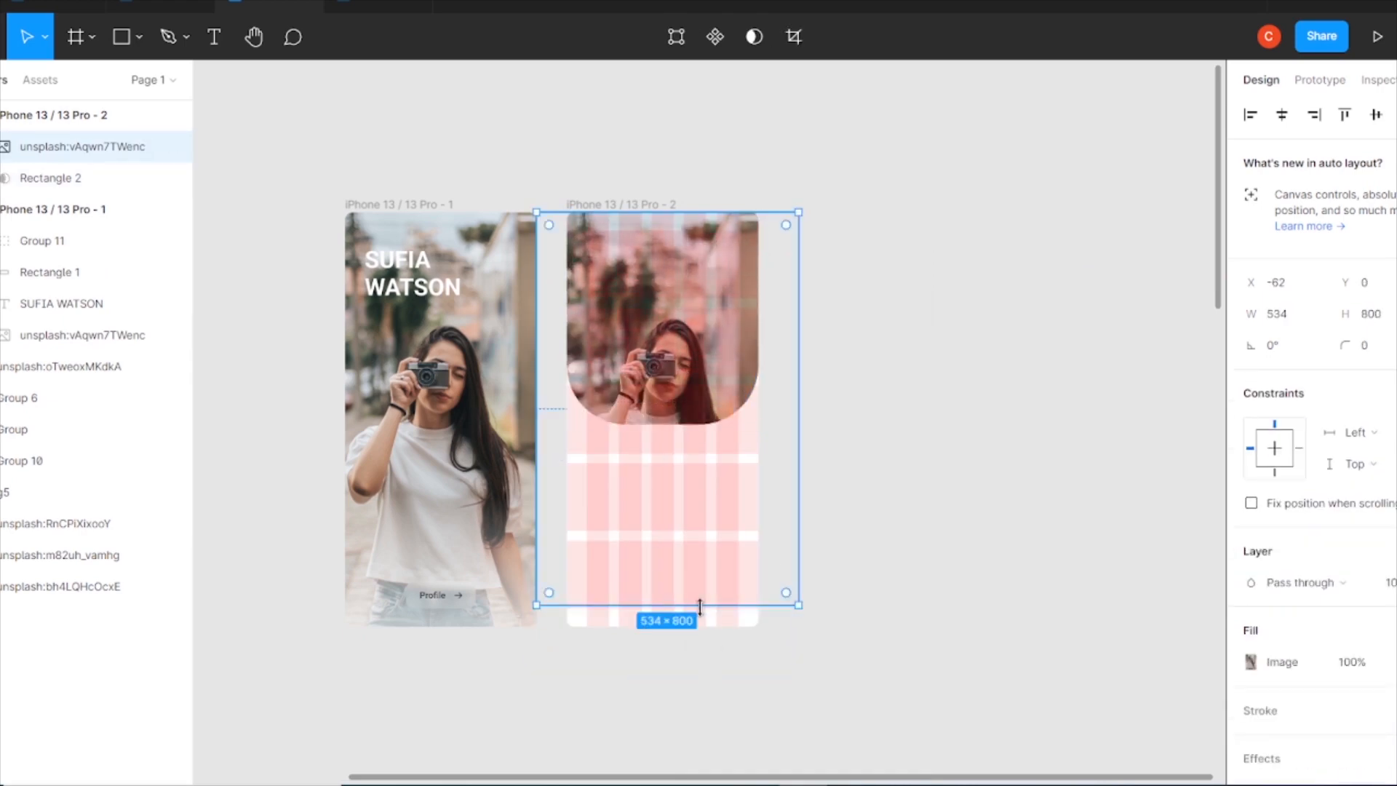
pyautogui.moveTo(700, 606); pyautogui.dragTo(695, 533)
pyautogui.moveTo(679, 368); pyautogui.dragTo(676, 300)
pyautogui.click(902, 266)
# Try to place the plus icon group in the second frame around the lower edge of the masked photo.
pyautogui.scroll(-3, 889, 384)
pyautogui.moveTo(362, 753); pyautogui.dragTo(662, 307)
pyautogui.click(662, 307)
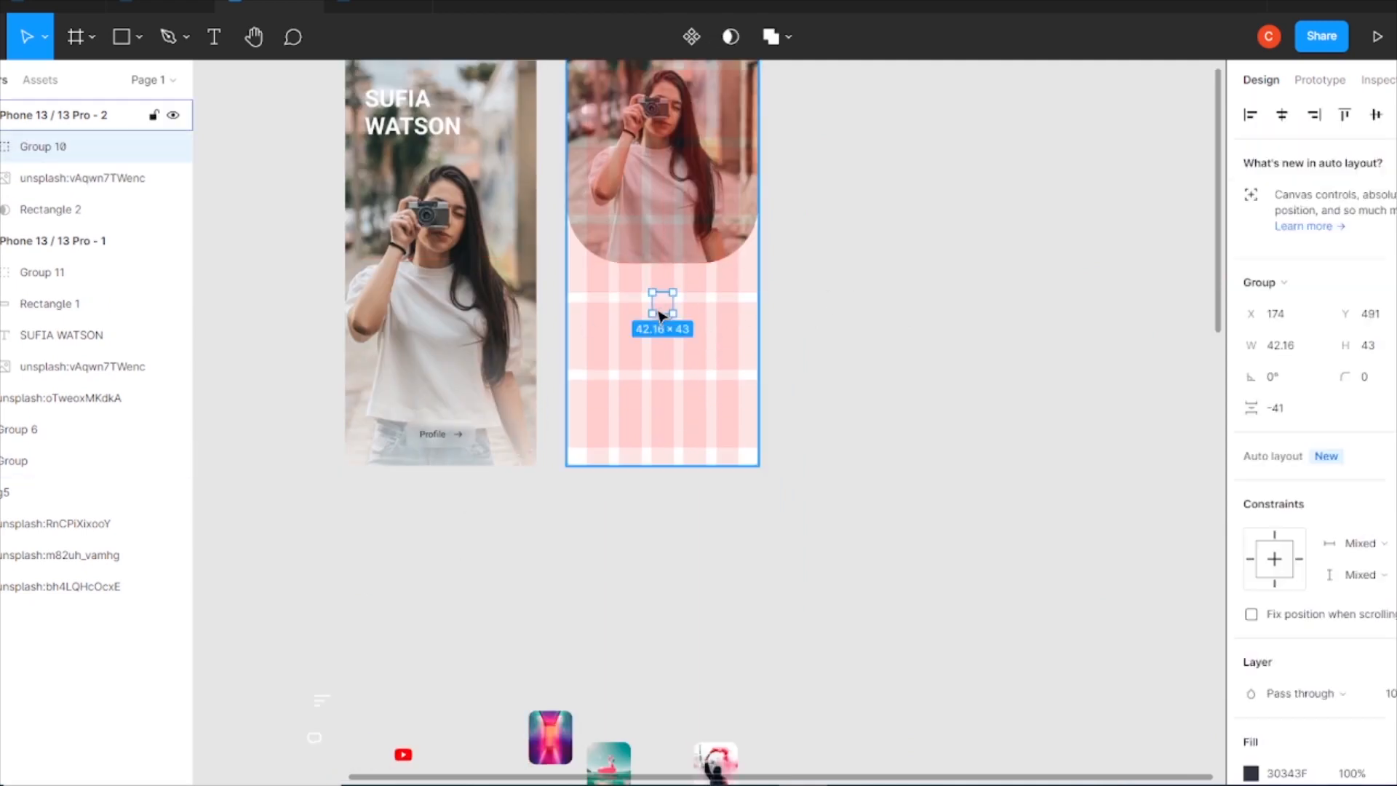
pyautogui.click(611, 313)
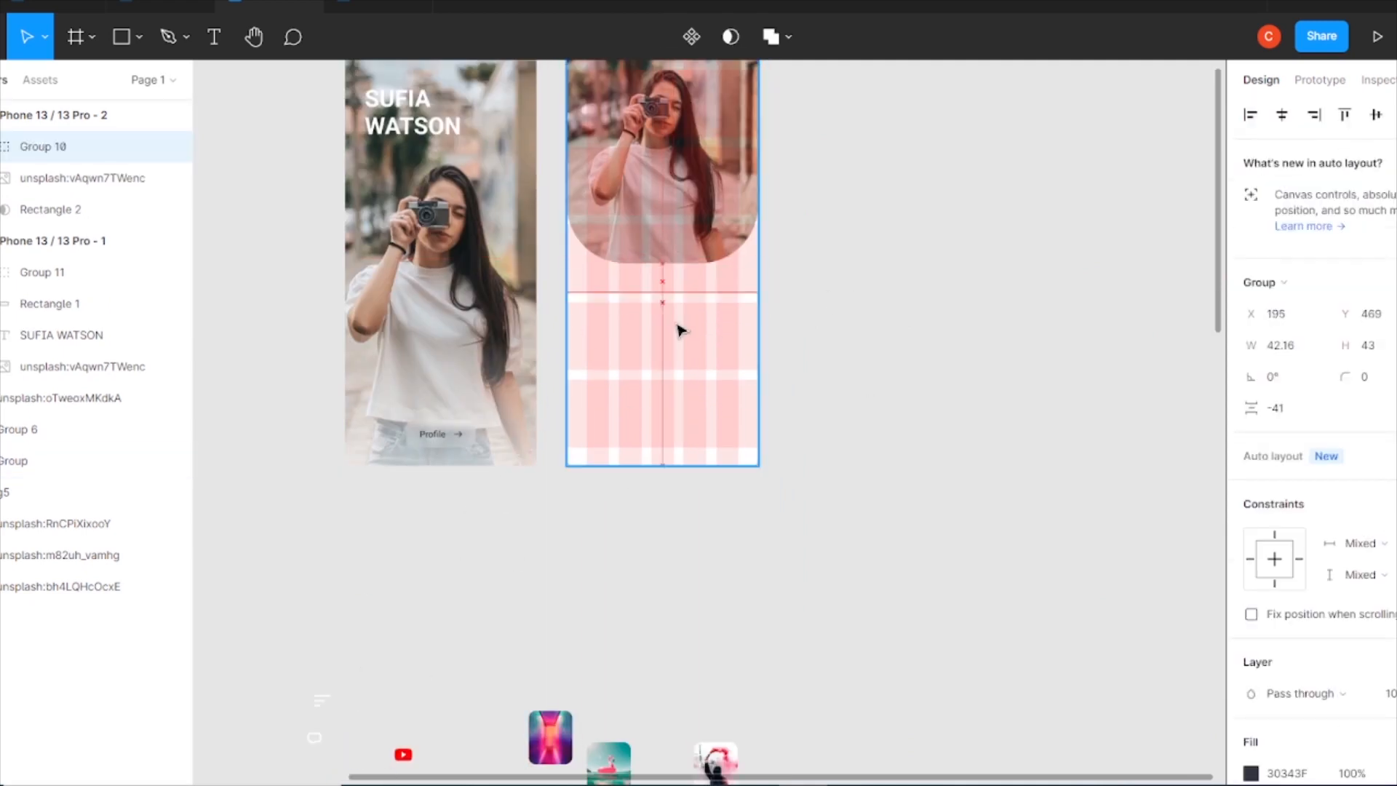
pyautogui.scroll(-1, 888, 258)
pyautogui.hotkey('ctrl', 'z')
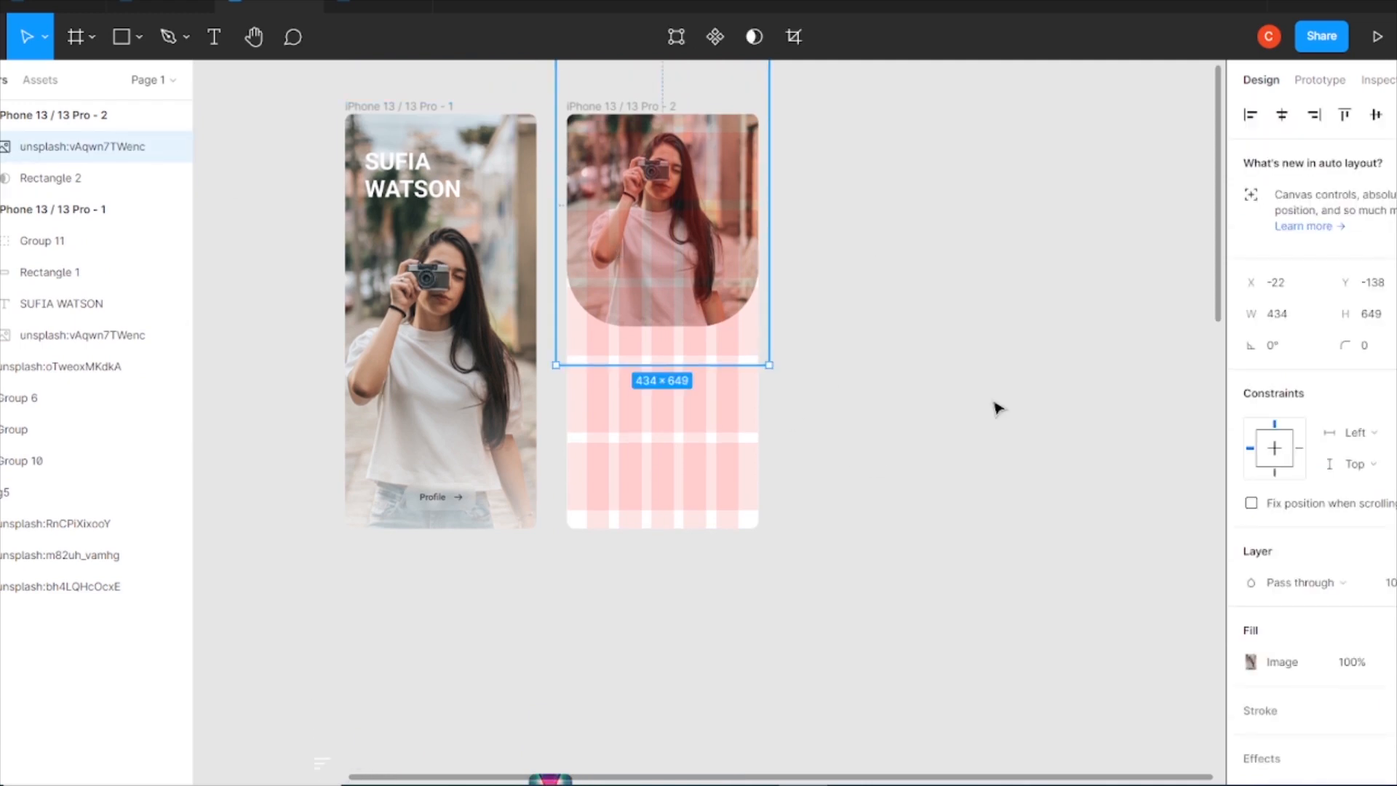
pyautogui.moveTo(360, 739); pyautogui.dragTo(528, 600)
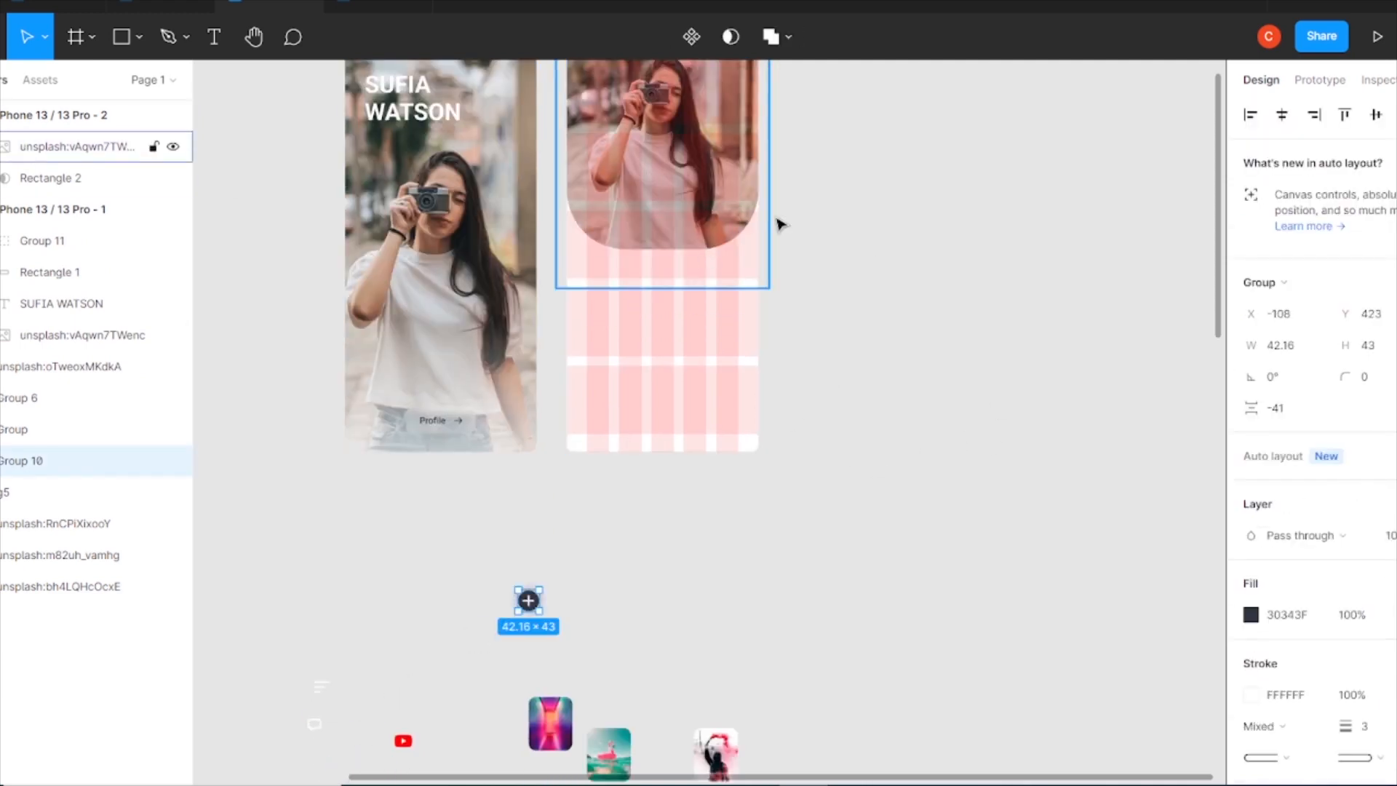
pyautogui.click(29, 148)
pyautogui.moveTo(528, 603); pyautogui.dragTo(661, 231)
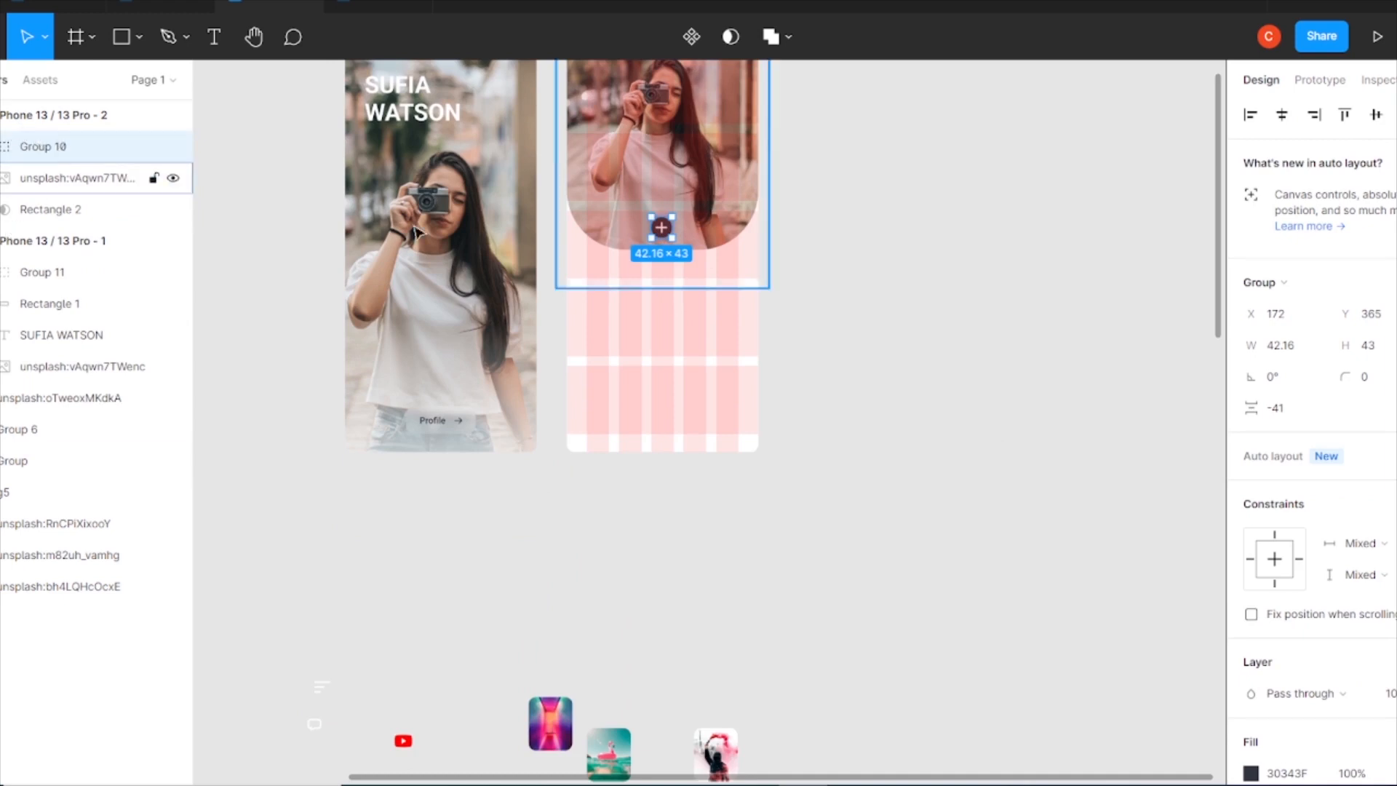
# Undo the recent edits in the second frame back to the unmasked photo and rounded rectangle.
pyautogui.hotkey('ctrl', 'z')
pyautogui.hotkey('ctrl', 'z')
pyautogui.hotkey('ctrl', 'z')
pyautogui.hotkey('ctrl', 'z')
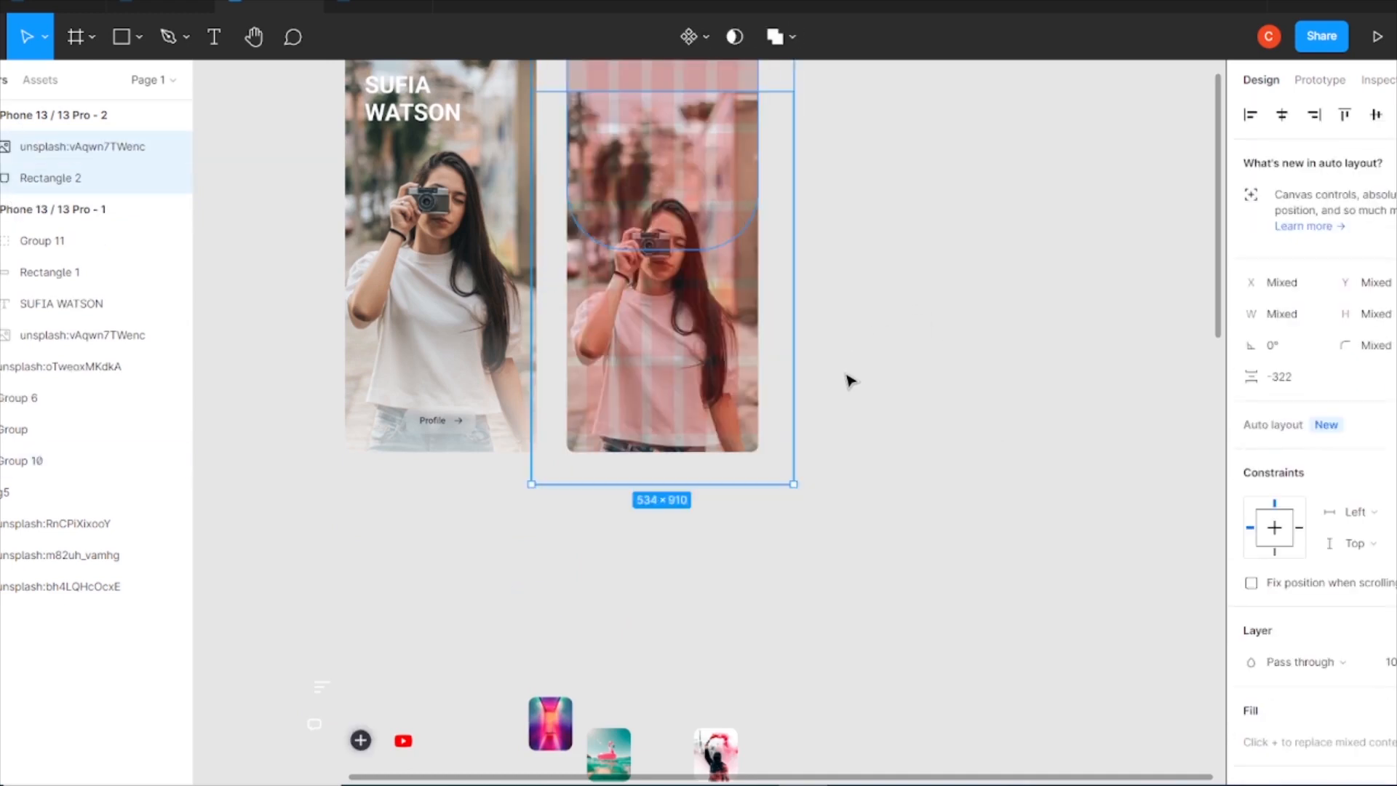
# Try using the rounded rectangle as a mask for the photo again, then undo the mask.
pyautogui.scroll(2, 848, 380)
pyautogui.click(844, 384)
pyautogui.click(661, 325)
pyautogui.keyDown('shift'); pyautogui.click(684, 188); pyautogui.keyUp('shift')
pyautogui.rightClick(668, 213)
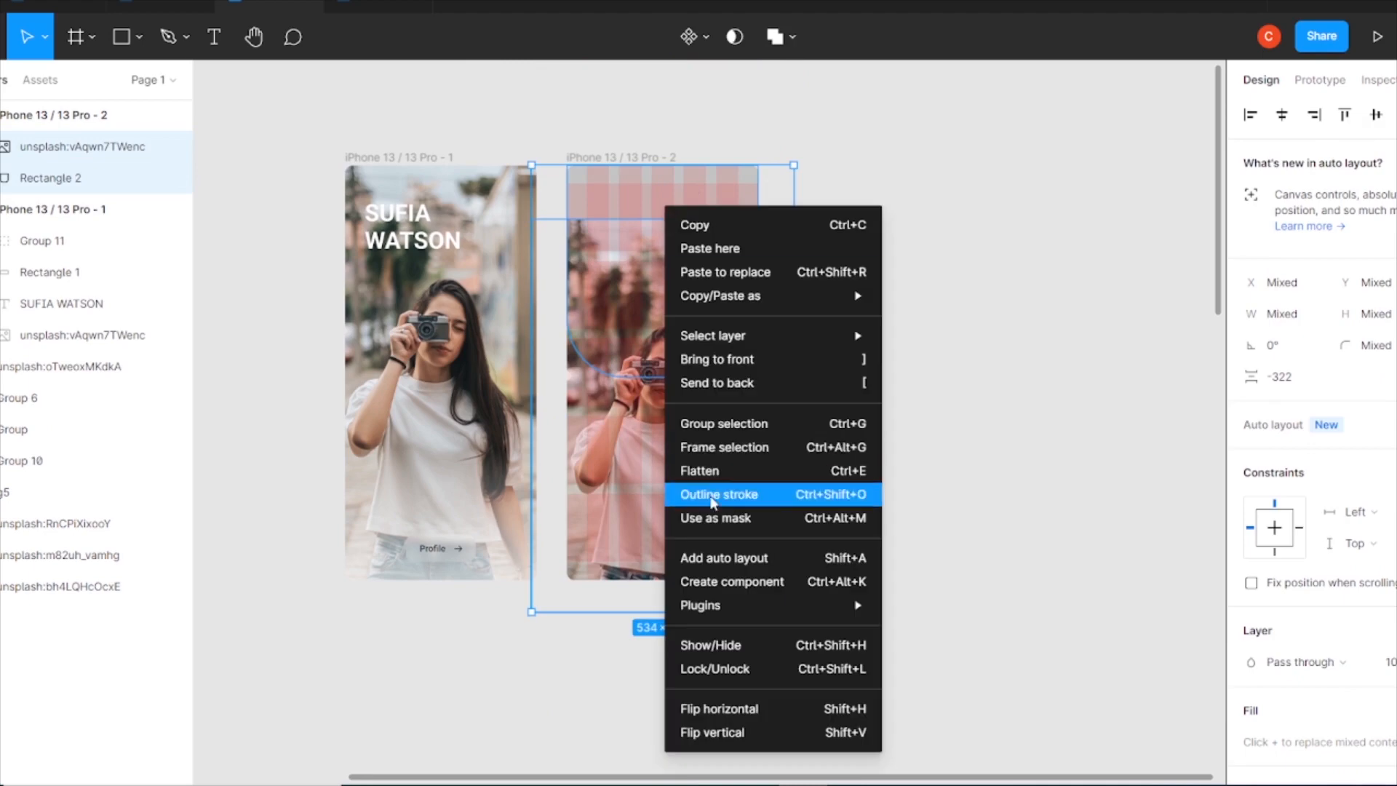
pyautogui.click(716, 515)
pyautogui.hotkey('ctrl', 'z')
# Move the photo out of the second iPhone frame onto the empty canvas beside it.
pyautogui.click(918, 288)
pyautogui.moveTo(694, 289); pyautogui.dragTo(1006, 207)
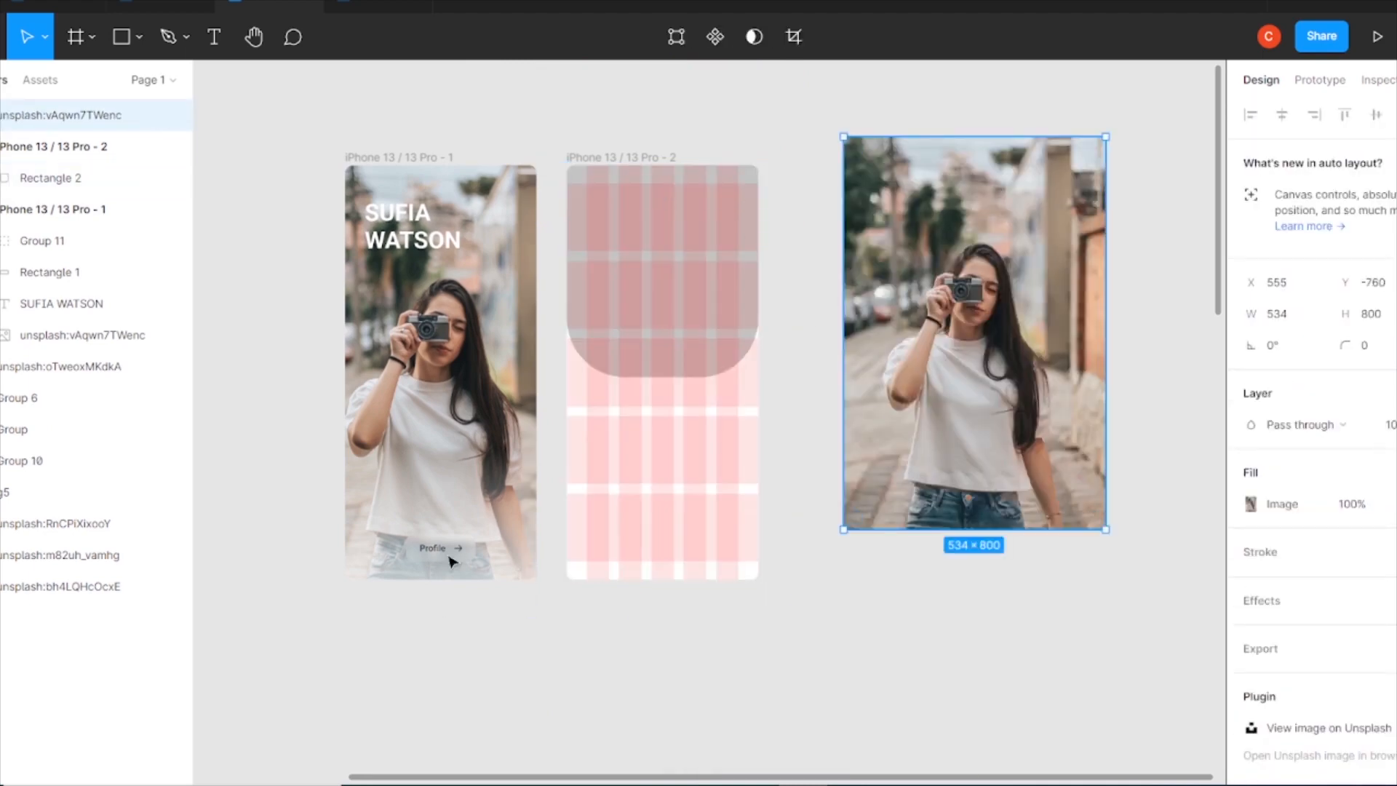
# Place the plus icon group in the second frame, centered on the rounded rectangle's lower edge.
pyautogui.scroll(-4, 445, 557)
pyautogui.moveTo(356, 561); pyautogui.dragTo(646, 110)
pyautogui.scroll(5, 651, 113)
pyautogui.moveTo(652, 468); pyautogui.dragTo(662, 430)
pyautogui.click(806, 680)
pyautogui.scroll(3, 736, 427)
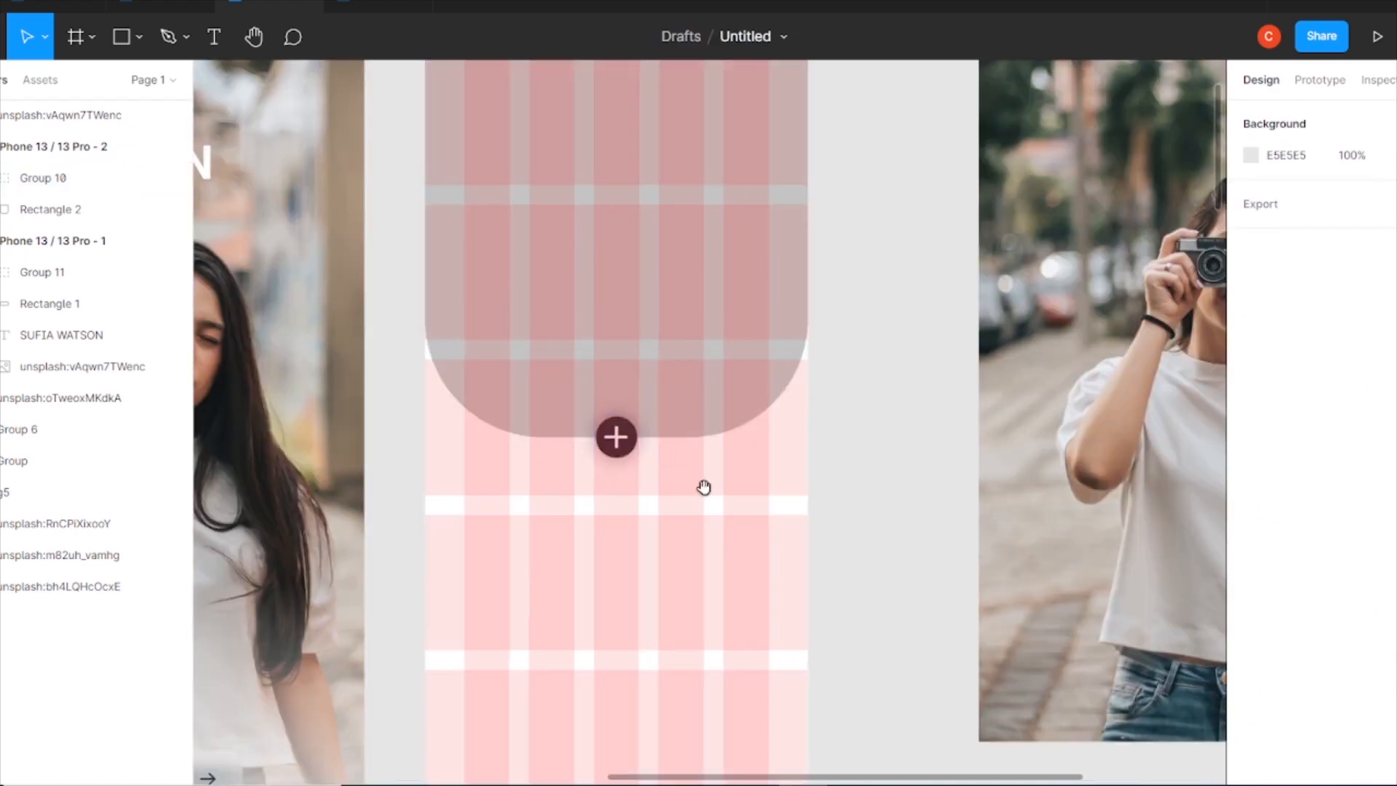
# Copy the white name title from the first frame into the second frame below the plus icon and widen its box to 344.
pyautogui.scroll(-1, 705, 486)
pyautogui.hotkey('shift', '1')
pyautogui.click(383, 268)
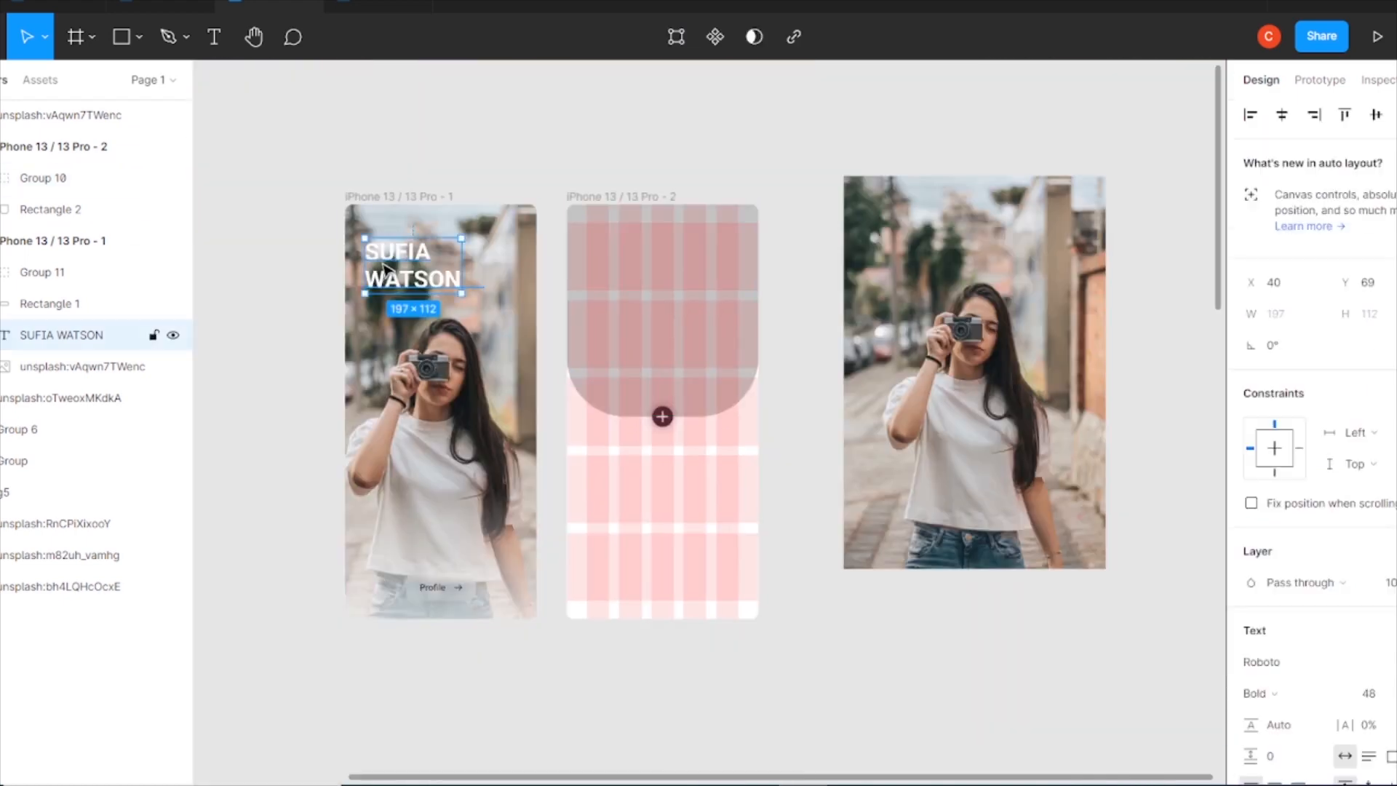
pyautogui.hotkey('ctrl', 'c')
pyautogui.hotkey('ctrl', 'v')
pyautogui.moveTo(693, 463); pyautogui.dragTo(767, 473)
# Set the copied name's fill to the dark document color 30343F.
pyautogui.scroll(-5, 1302, 509)
pyautogui.click(1250, 566)
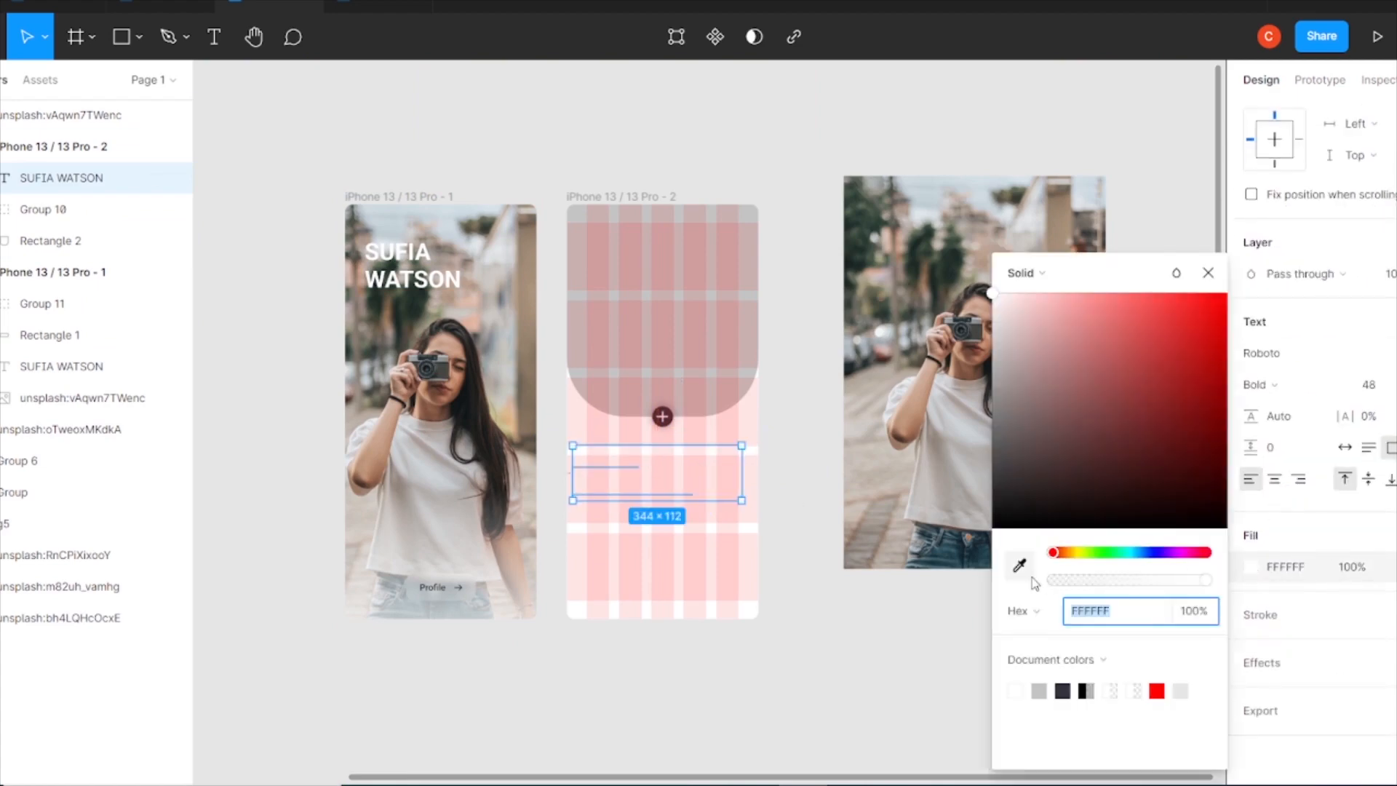
pyautogui.click(1062, 691)
# Remove the line break so the copied name sits on one line, and reduce its text box height to 61.
pyautogui.click(574, 481)
pyautogui.doubleClick(582, 484)
pyautogui.click(648, 460)
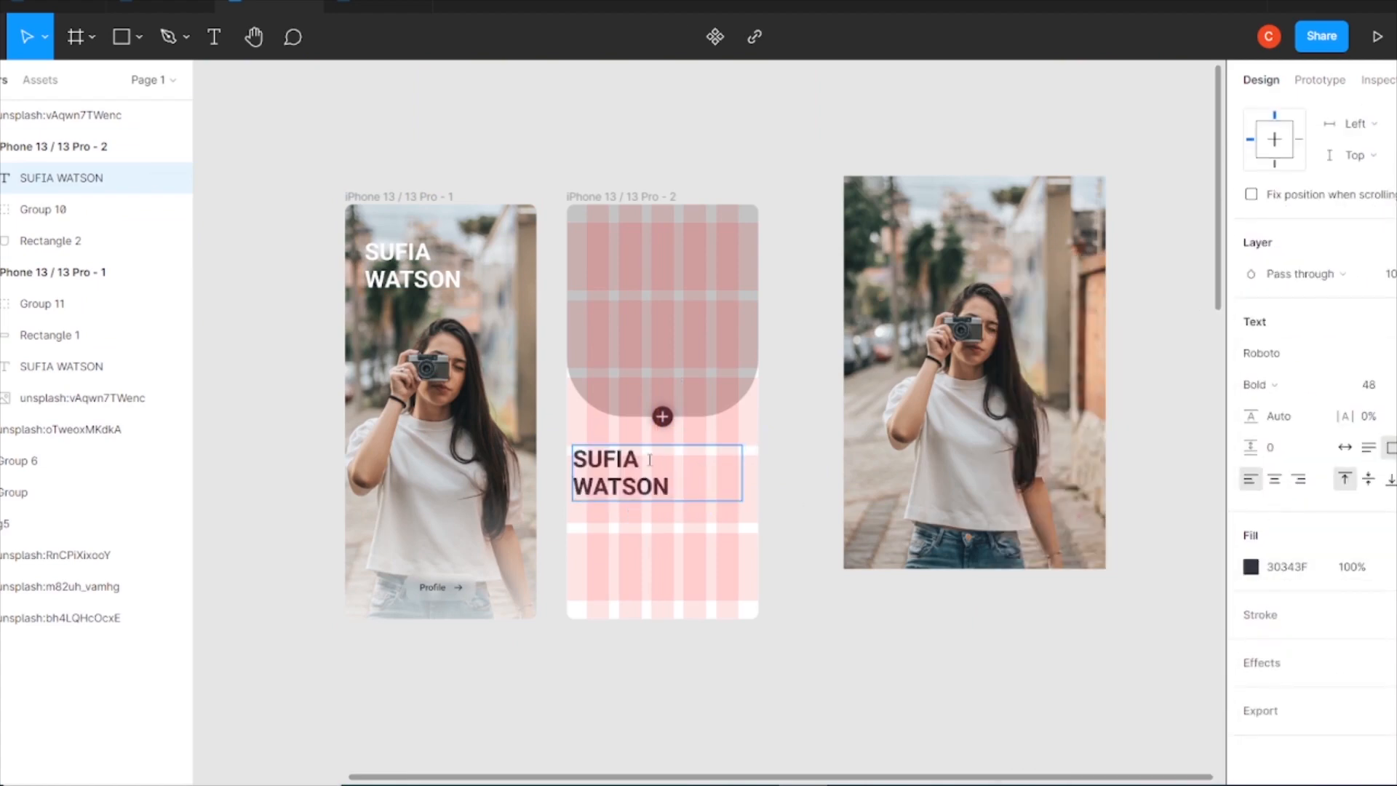
pyautogui.press('BackSpace')
pyautogui.press('Escape')
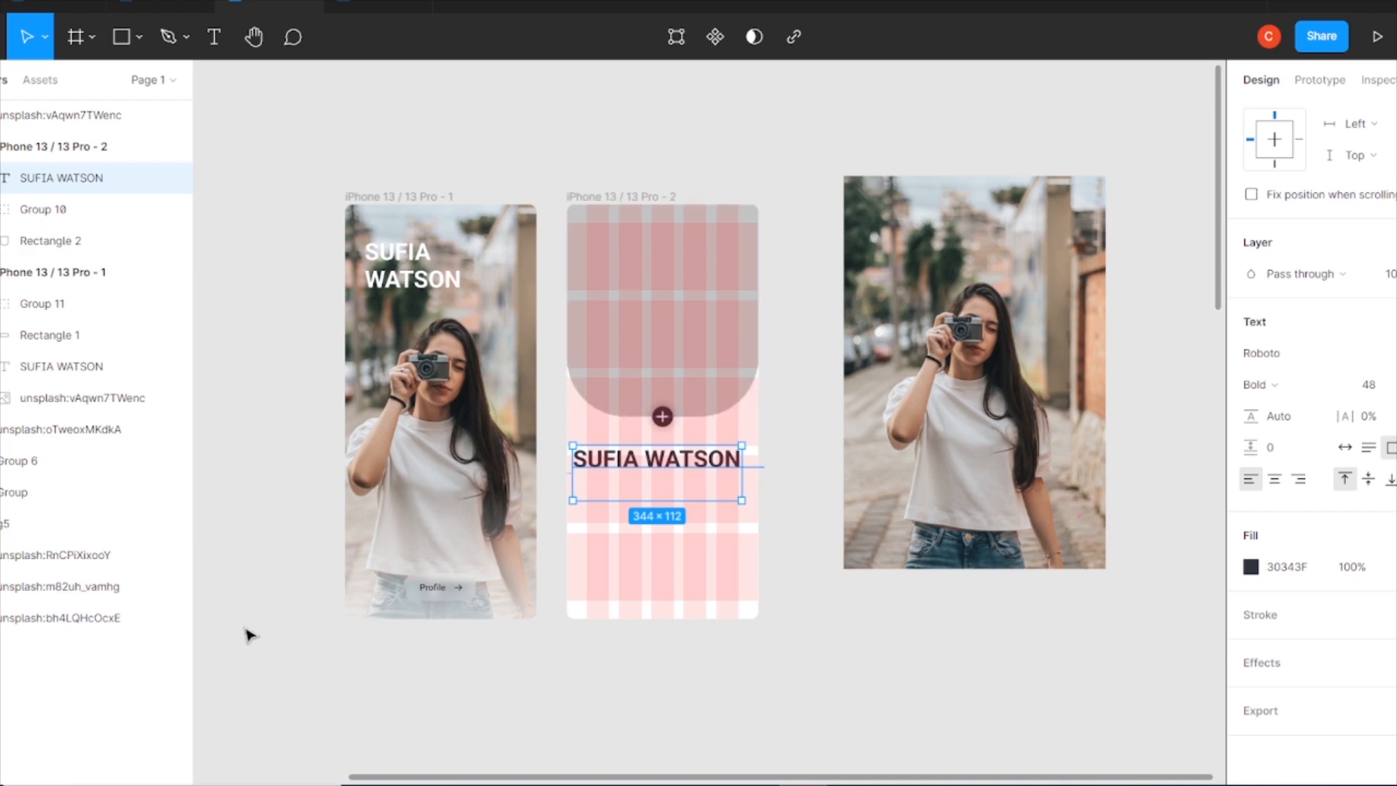
pyautogui.moveTo(683, 500); pyautogui.dragTo(683, 476)
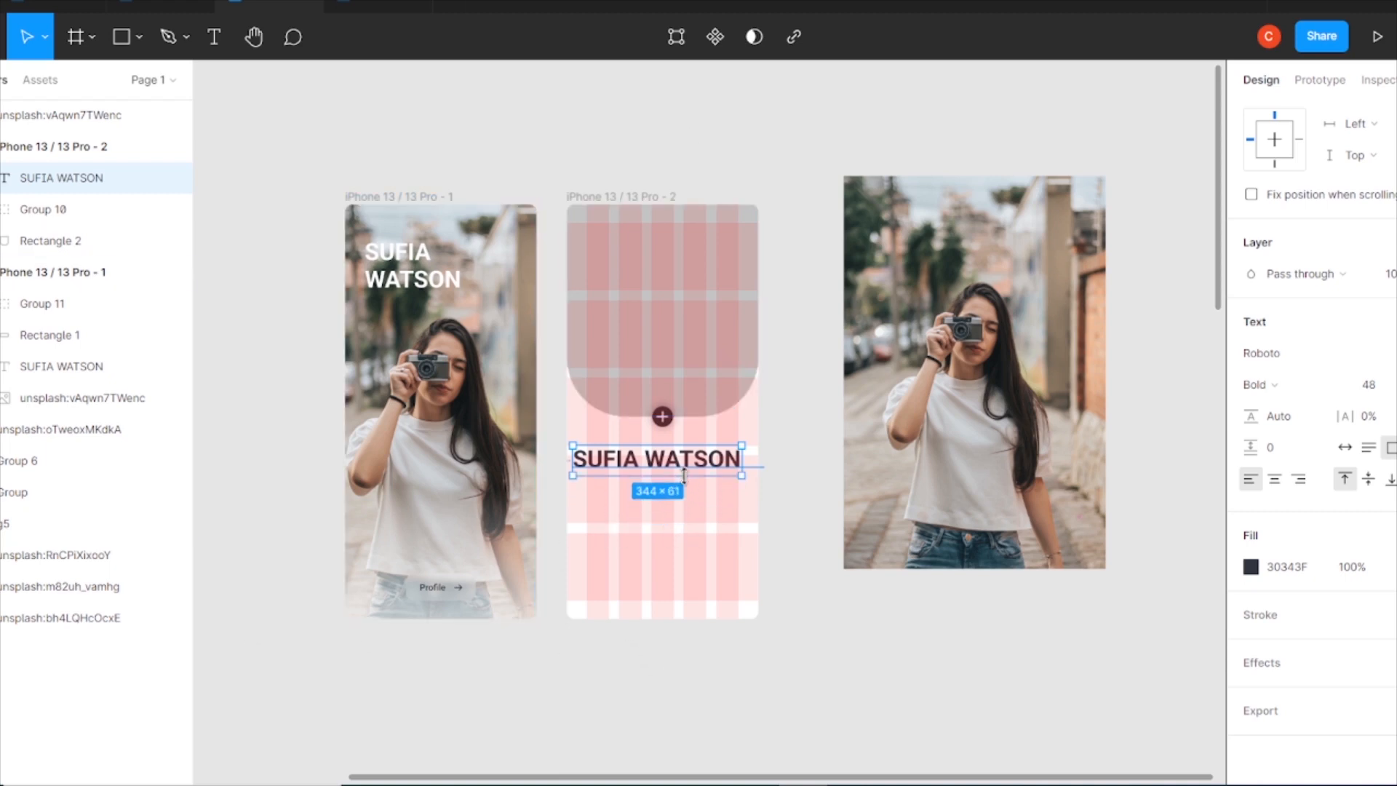
# Set the copied name's font size to 36, tighten its text box, and center it under the plus icon.
pyautogui.click(1368, 384)
pyautogui.write('36')
pyautogui.press('Return')
pyautogui.moveTo(741, 462); pyautogui.dragTo(706, 462)
pyautogui.scroll(3, 653, 437)
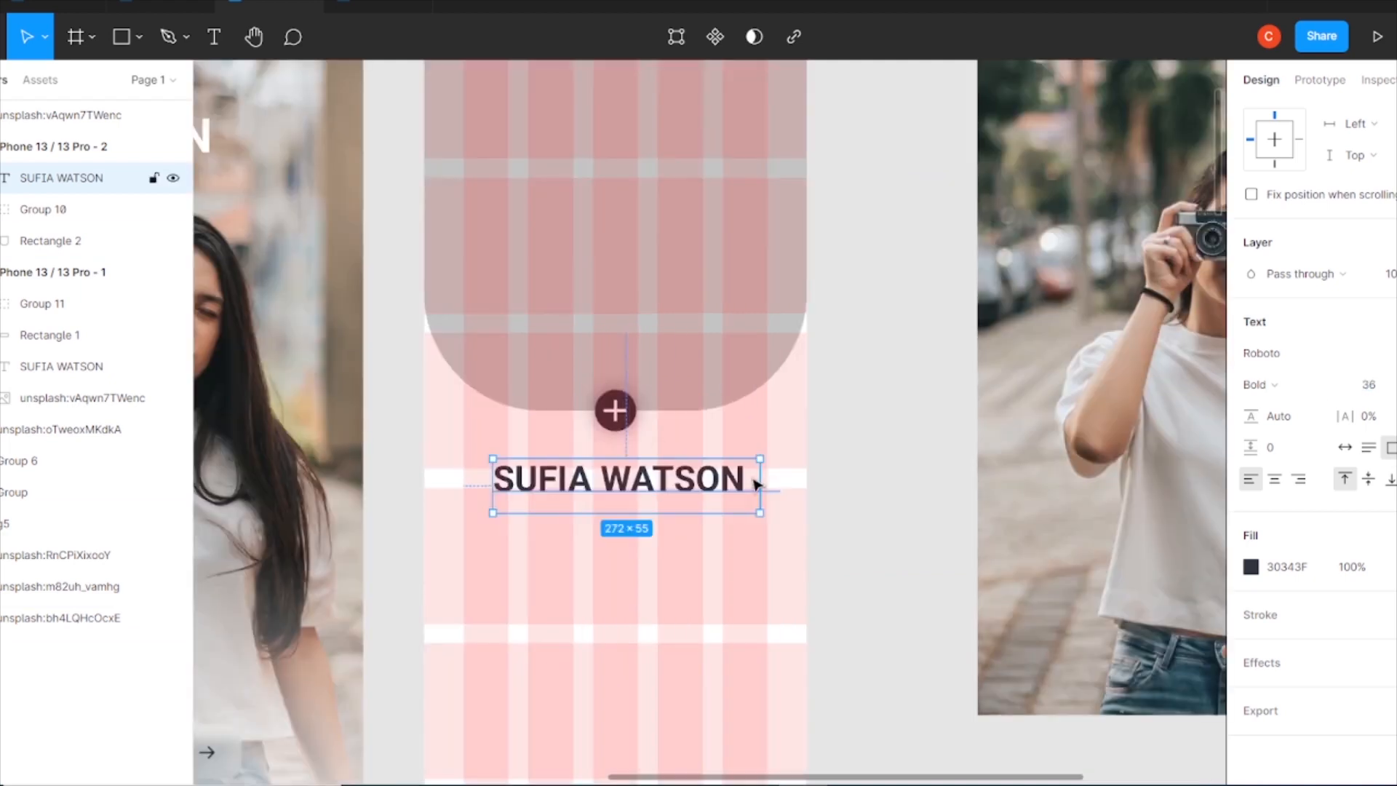
pyautogui.moveTo(645, 515); pyautogui.dragTo(645, 498)
pyautogui.moveTo(746, 484); pyautogui.dragTo(736, 484)
pyautogui.moveTo(637, 485); pyautogui.dragTo(634, 489)
pyautogui.click(817, 478)
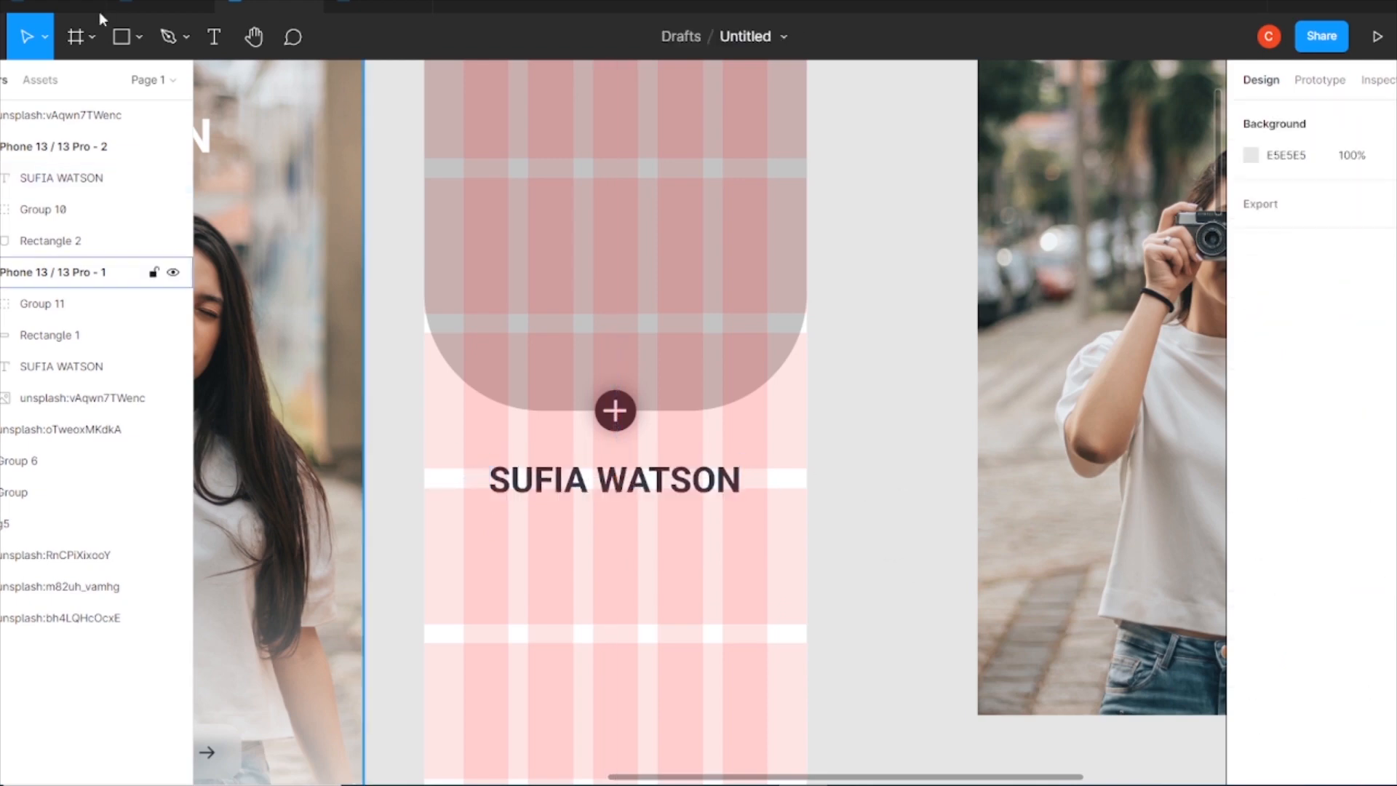
pyautogui.press('t')
pyautogui.click(501, 558)
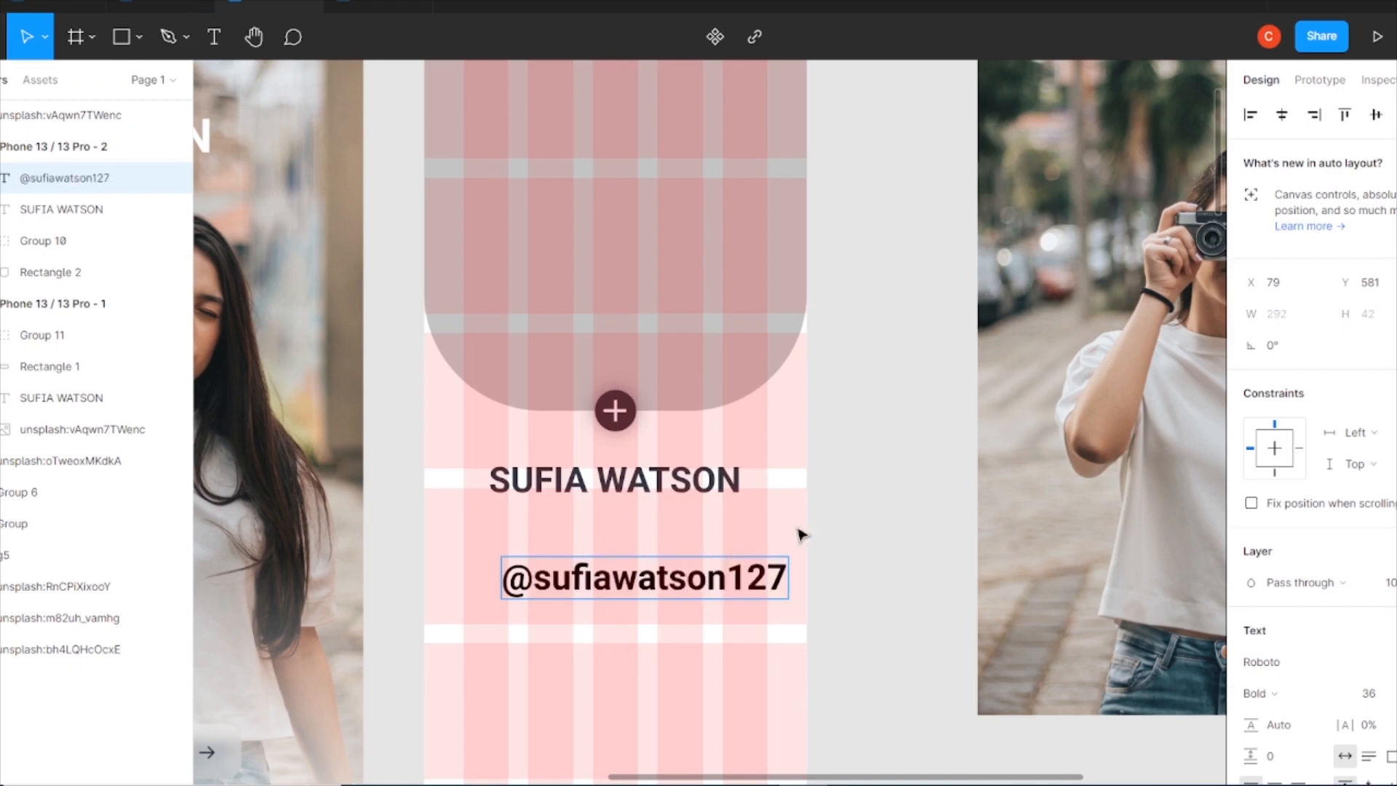
pyautogui.click(895, 573)
# Set the username handle to Regular weight, size 16, and center it directly beneath the name.
pyautogui.click(1308, 693)
pyautogui.click(1286, 386)
pyautogui.click(1367, 693)
pyautogui.press('Down')
pyautogui.write('27')
pyautogui.press('Return')
pyautogui.write('15')
pyautogui.press('Return')
pyautogui.write('16')
pyautogui.press('Return')
pyautogui.press('Escape')
pyautogui.moveTo(586, 572); pyautogui.dragTo(635, 523)
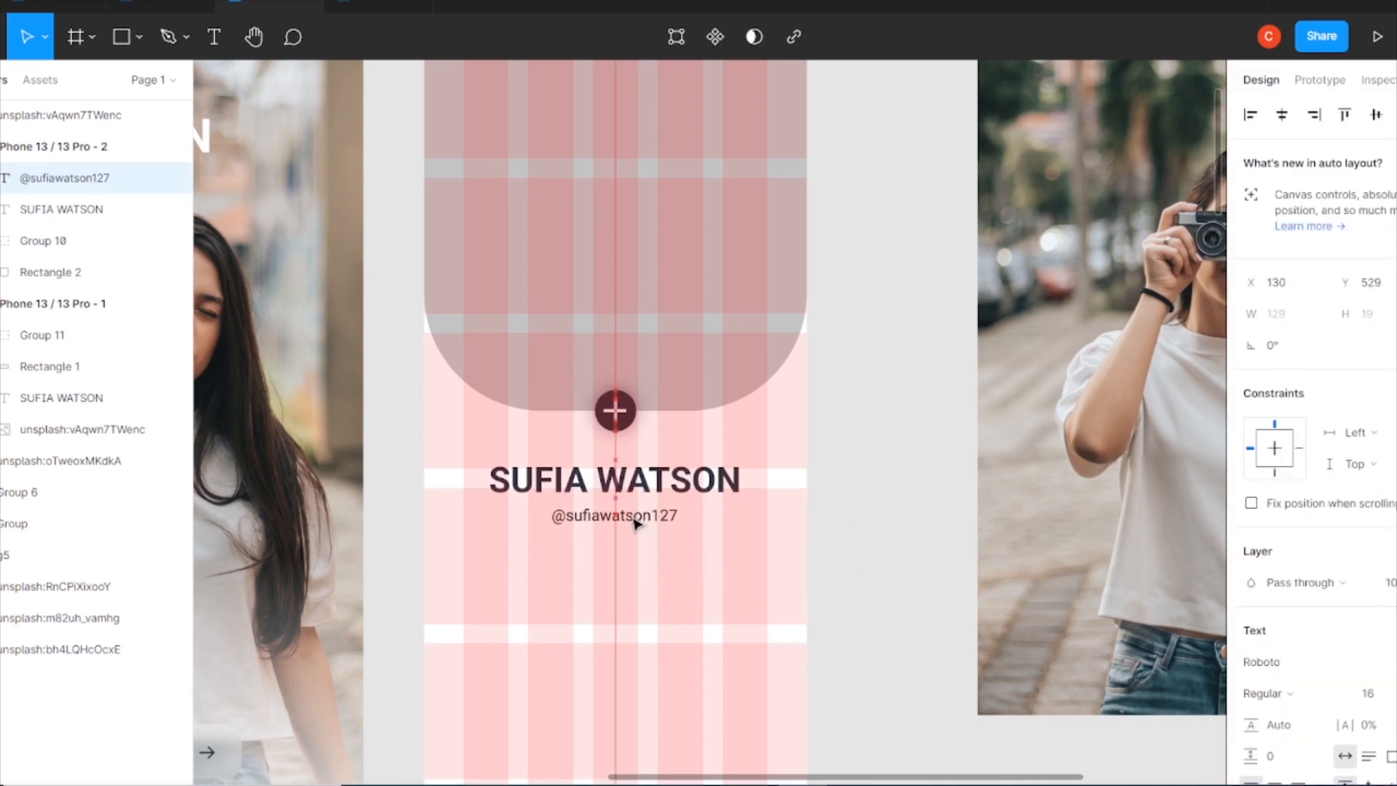
# Fill the username handle with 30343F at 70% opacity and nudge it into place under the name.
pyautogui.scroll(-5, 1310, 436)
pyautogui.click(1251, 566)
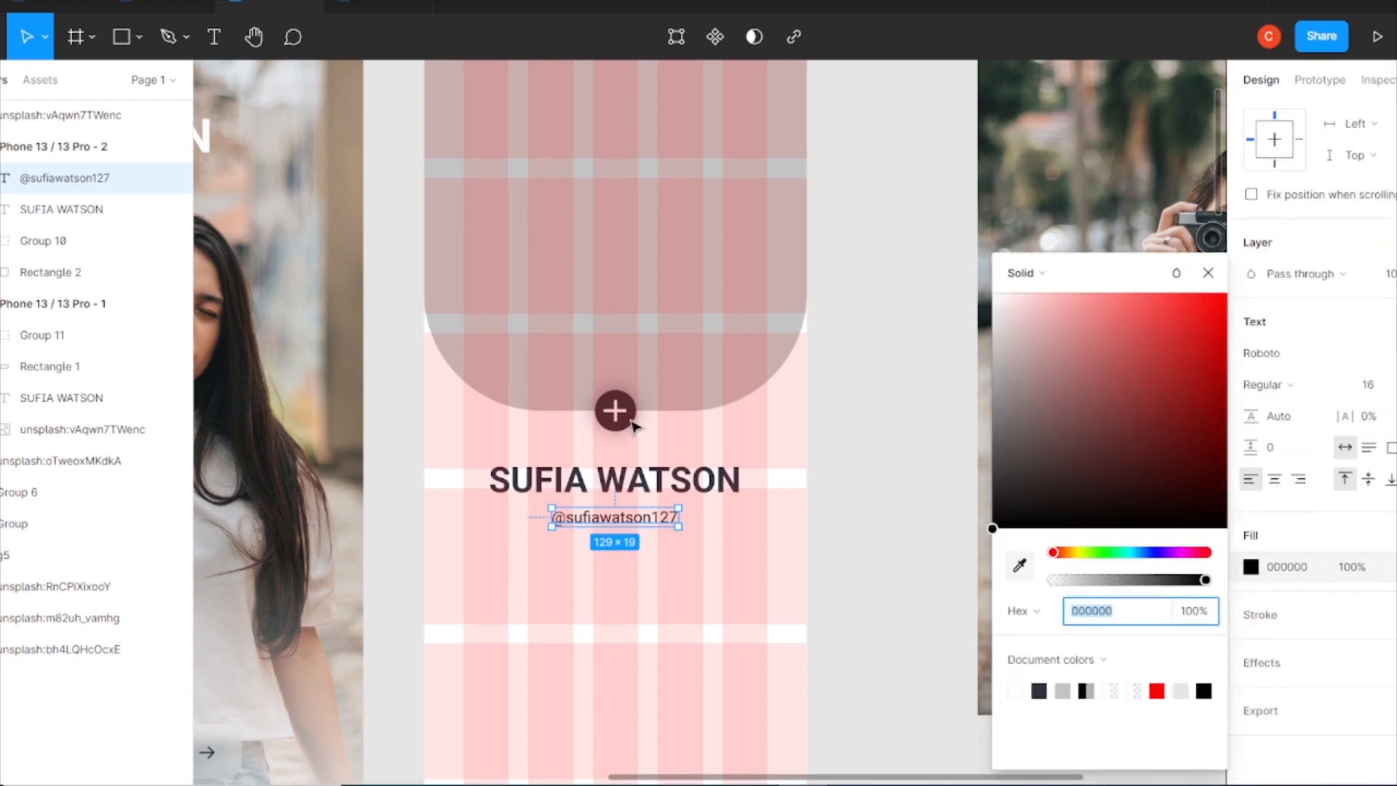
pyautogui.click(1040, 690)
pyautogui.press('i')
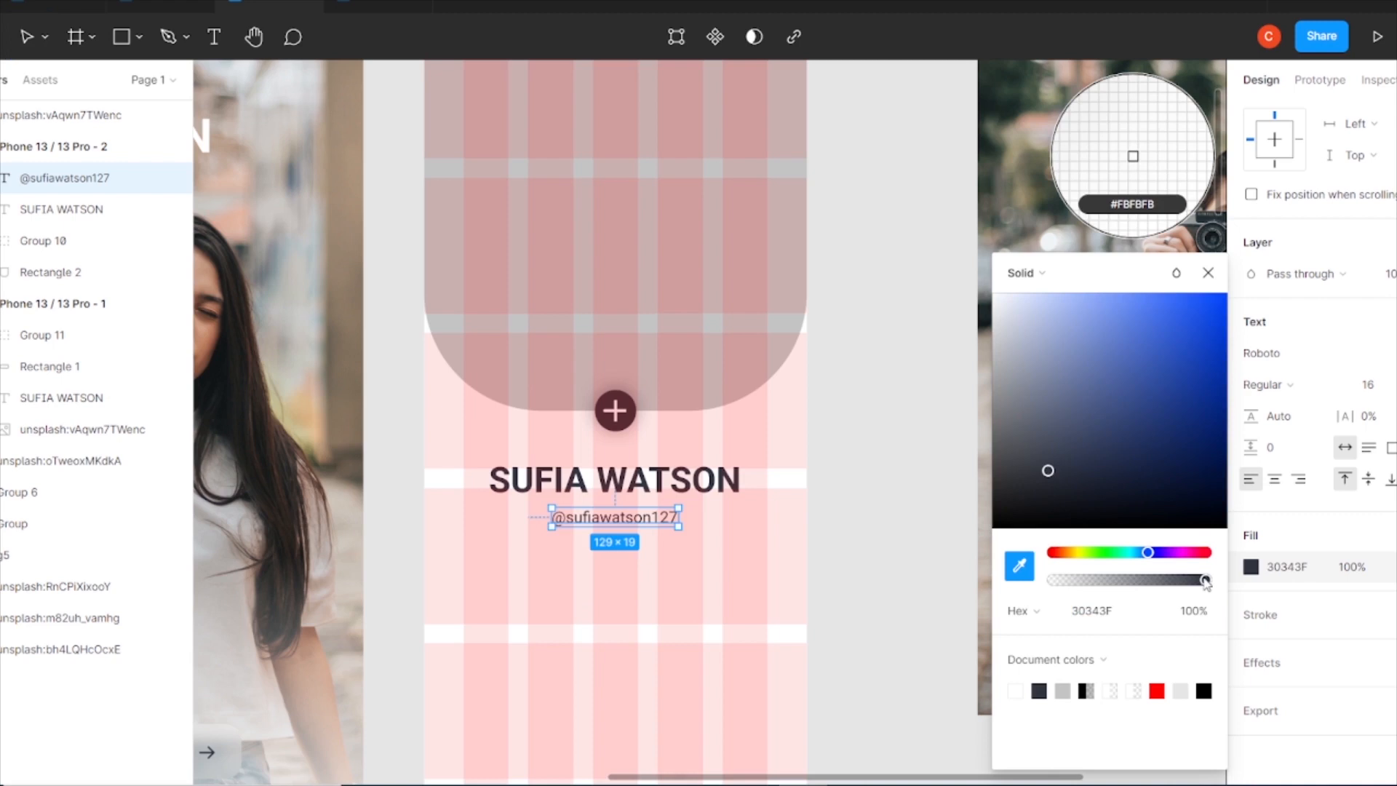
pyautogui.moveTo(1206, 582); pyautogui.dragTo(1167, 588)
pyautogui.click(1208, 275)
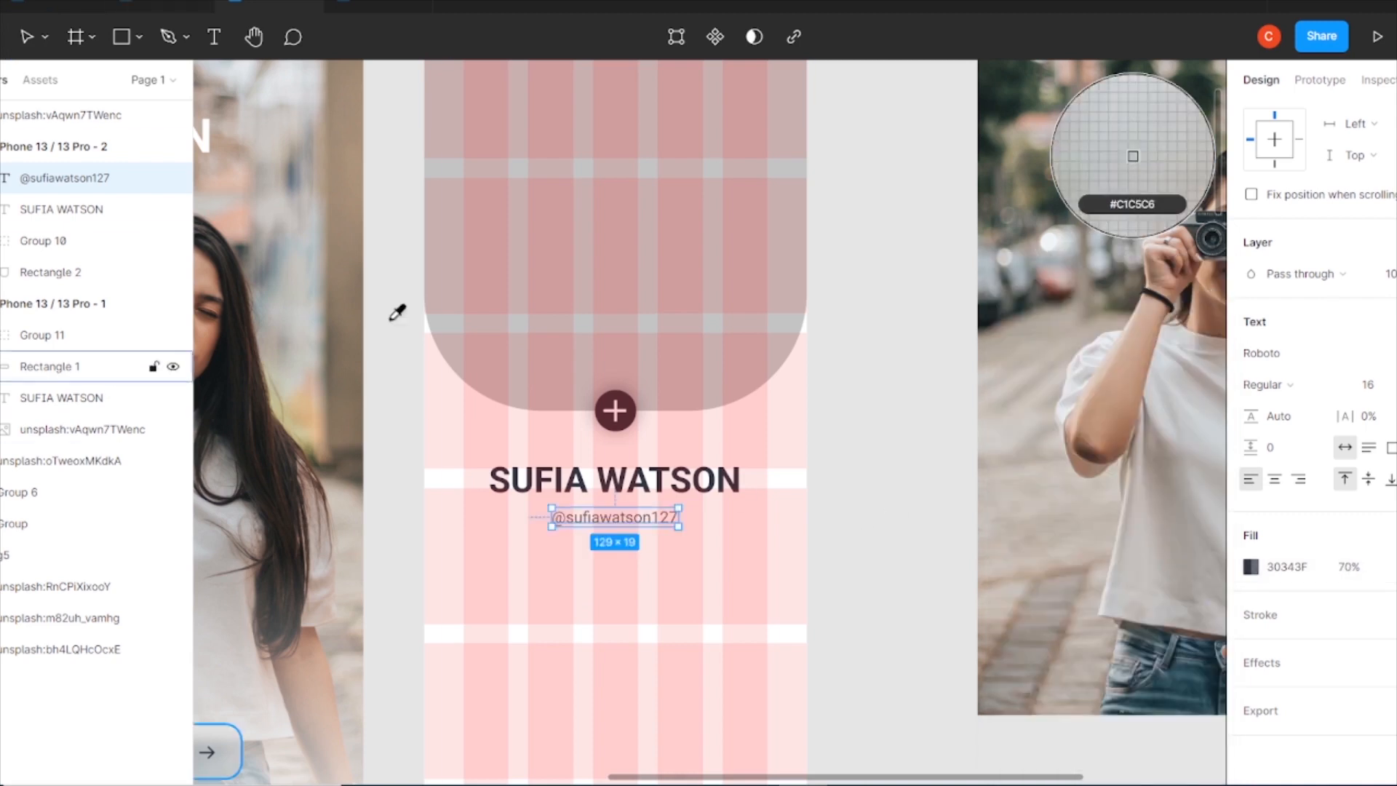
pyautogui.press('Escape')
pyautogui.moveTo(638, 519); pyautogui.dragTo(638, 519)
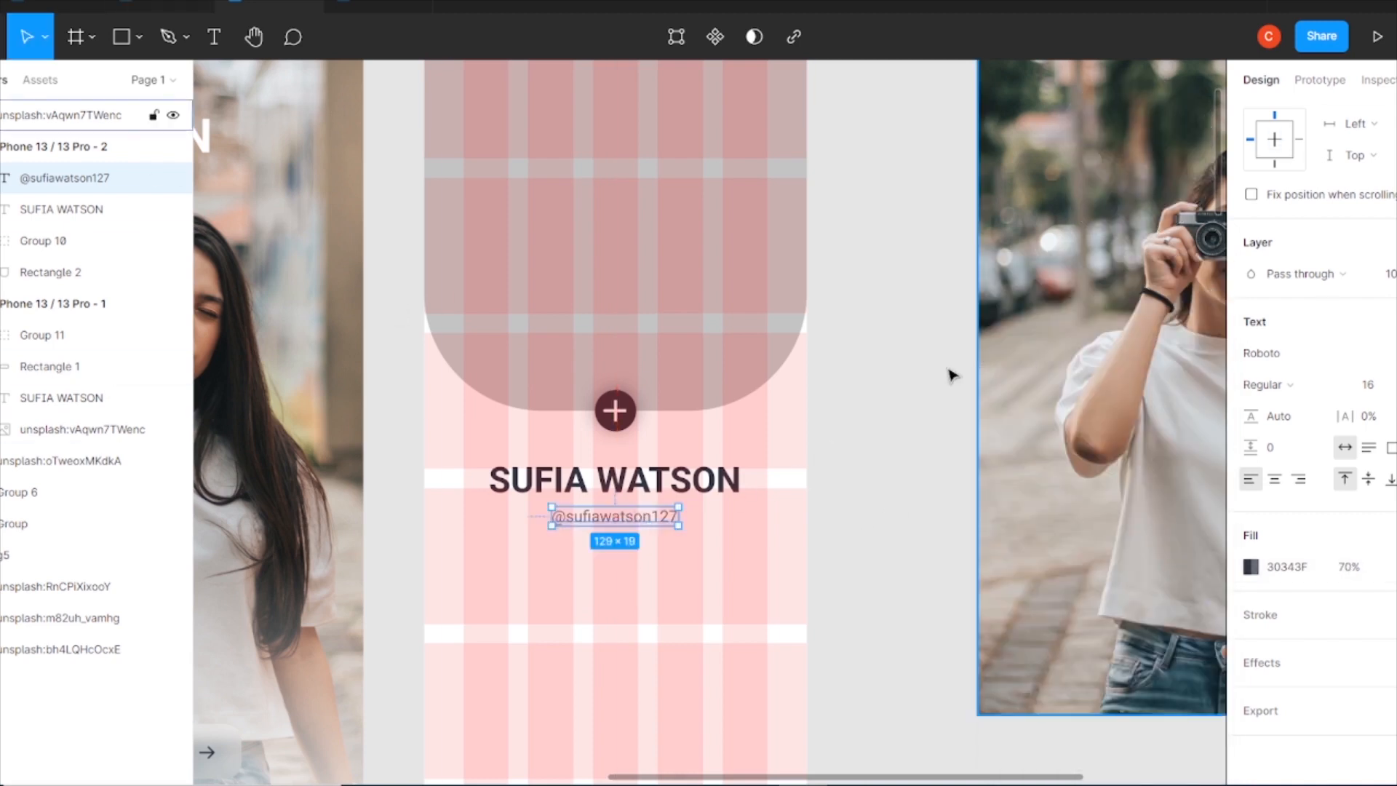
pyautogui.click(891, 417)
pyautogui.click(603, 520)
pyautogui.click(873, 398)
# Add a "Followers" text label below the username handle in Roboto Regular, size 18.
pyautogui.press('t')
pyautogui.click(502, 582)
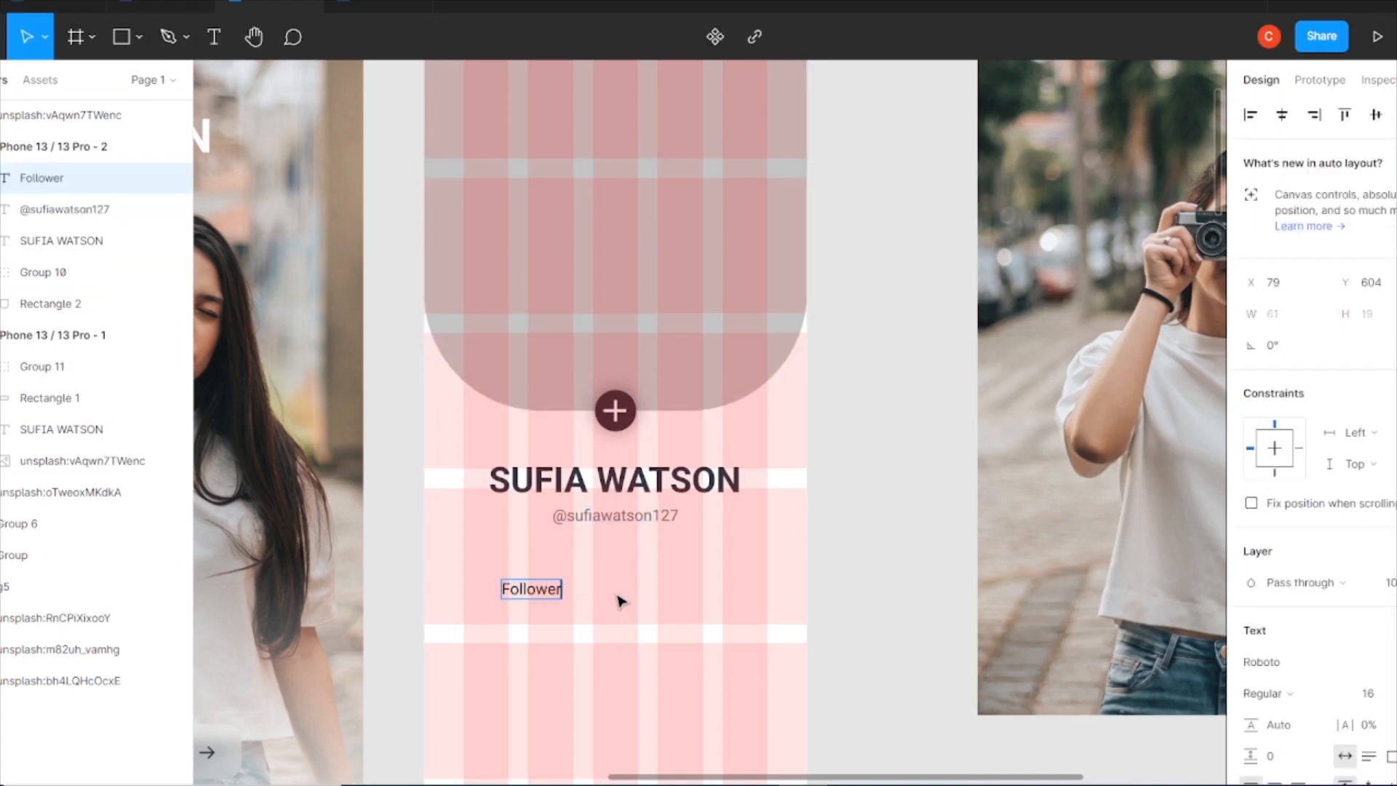
pyautogui.click(1293, 697)
pyautogui.click(1283, 716)
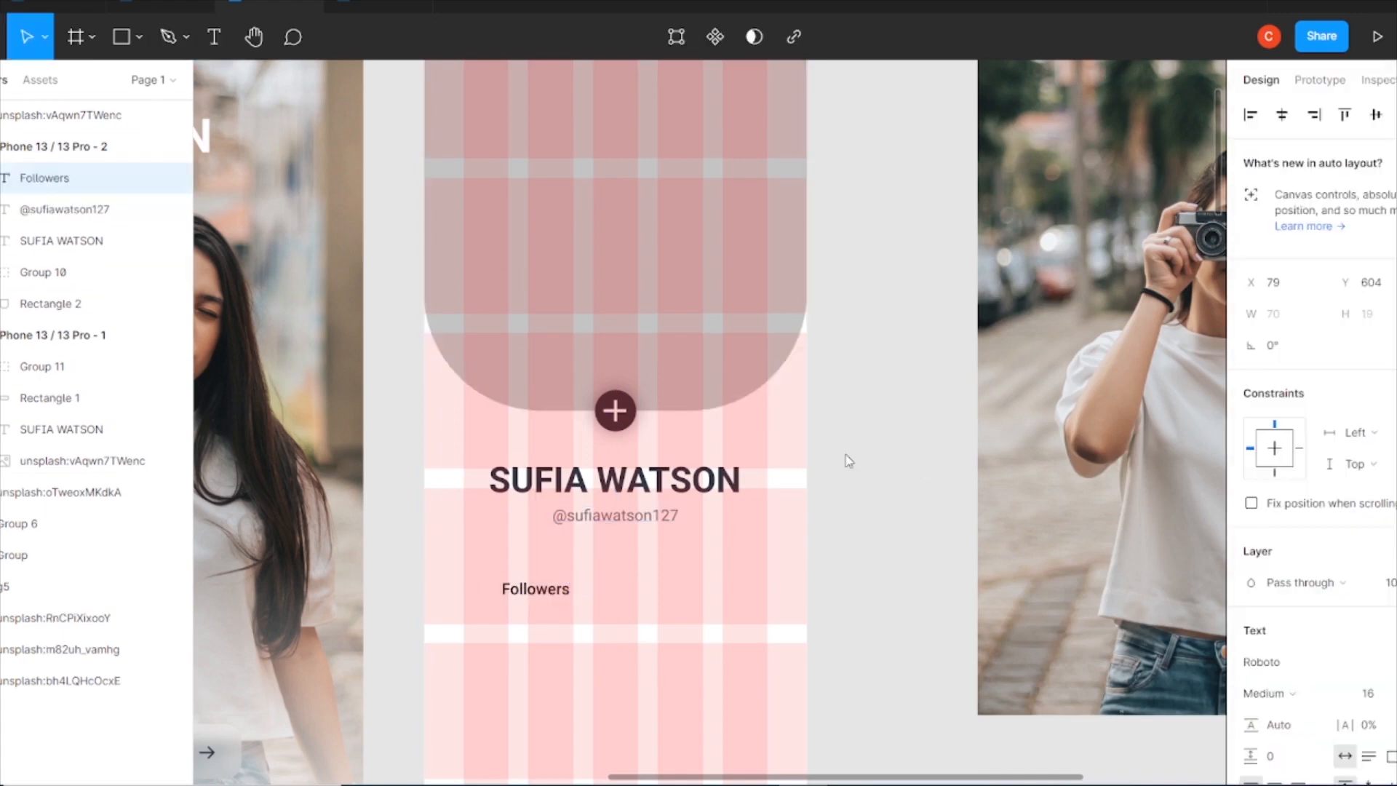
pyautogui.click(569, 612)
pyautogui.click(555, 590)
pyautogui.click(1373, 695)
pyautogui.press('Up')
pyautogui.press('Up')
pyautogui.click(1292, 693)
pyautogui.click(1289, 387)
# Duplicate the Followers label just beneath itself and change the copy's text to "486k".
pyautogui.moveTo(532, 588)
pyautogui.mouseDown()
pyautogui.moveTo(527, 576)
pyautogui.moveTo(534, 615)
pyautogui.mouseUp()
pyautogui.doubleClick(534, 611)
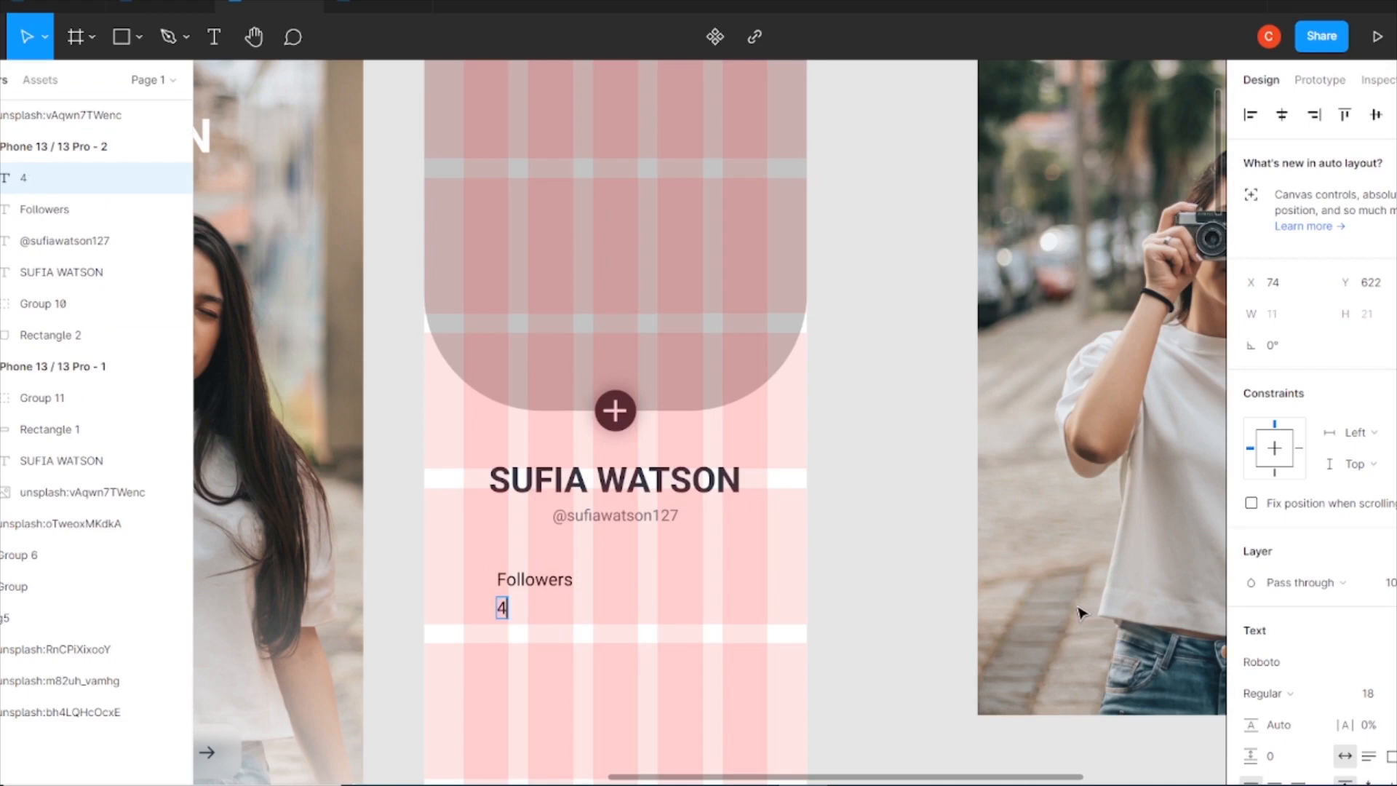
pyautogui.click(581, 617)
# Duplicate the Followers label and its number beside the originals, changing the copies' text to "Following" and "163".
pyautogui.moveTo(518, 610); pyautogui.dragTo(676, 586)
pyautogui.click(514, 650)
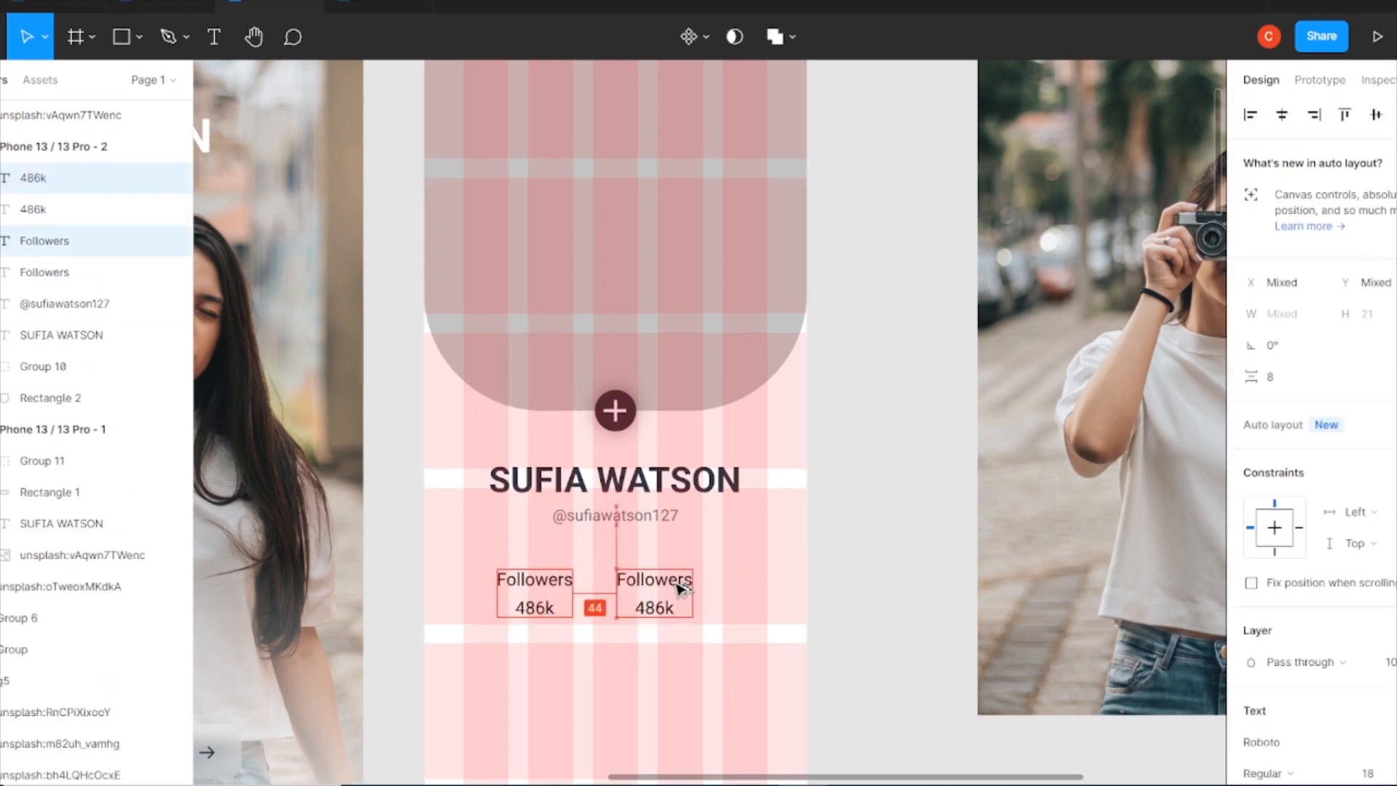
pyautogui.doubleClick(664, 579)
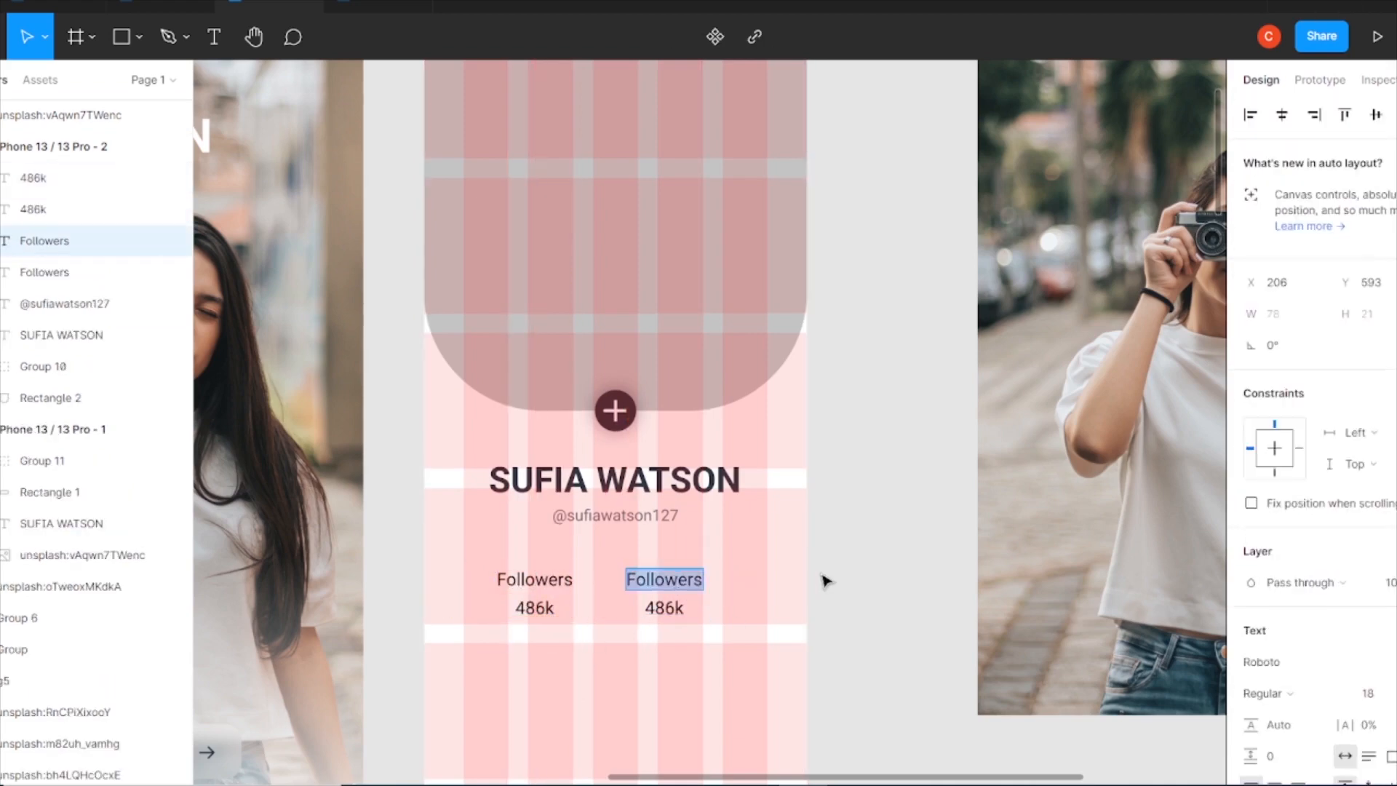
pyautogui.doubleClick(668, 610)
# Center 163 under Following, and group each label with its number as two separate, wider-spaced pairs.
pyautogui.moveTo(735, 673); pyautogui.dragTo(604, 540)
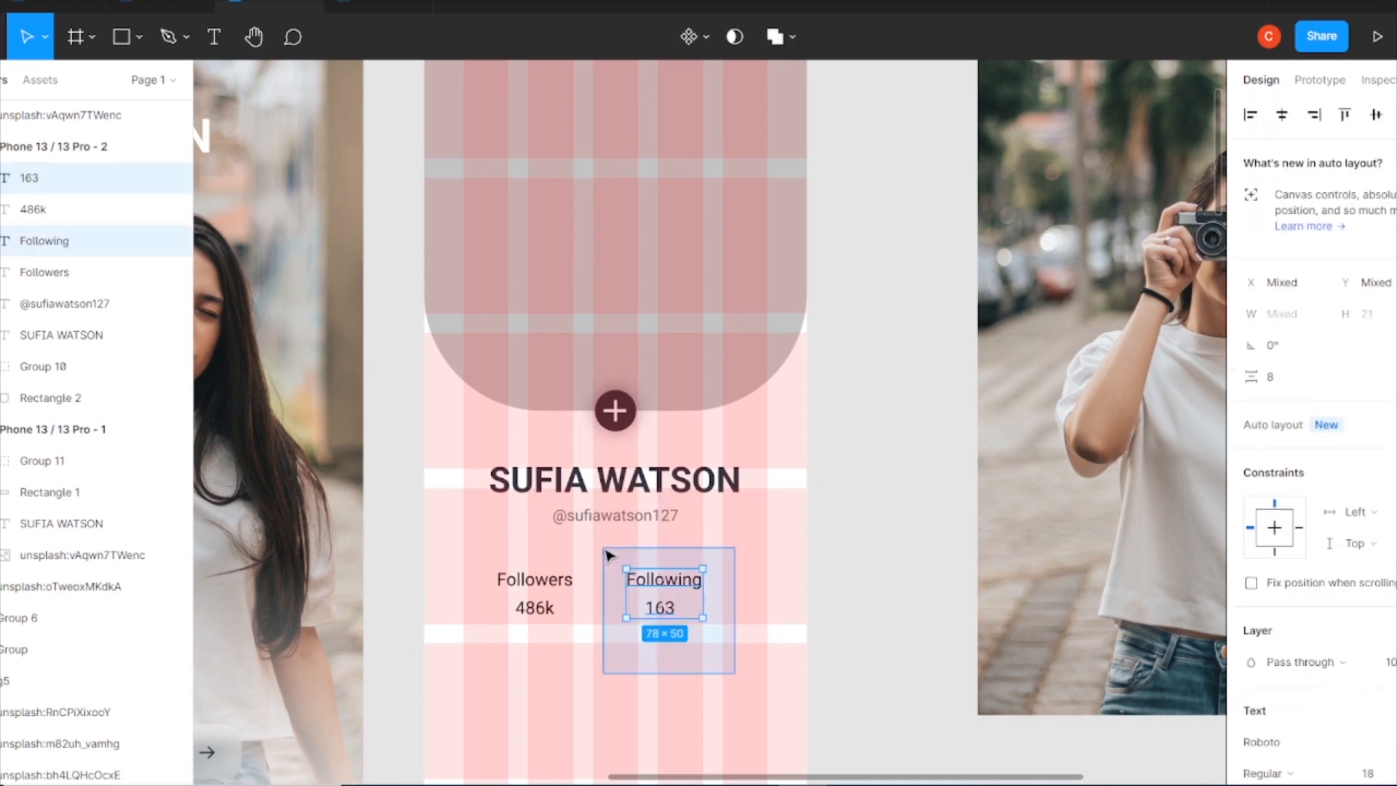
pyautogui.moveTo(502, 670); pyautogui.dragTo(579, 544)
pyautogui.hotkey('ctrl', 'g')
pyautogui.moveTo(727, 644); pyautogui.dragTo(639, 561)
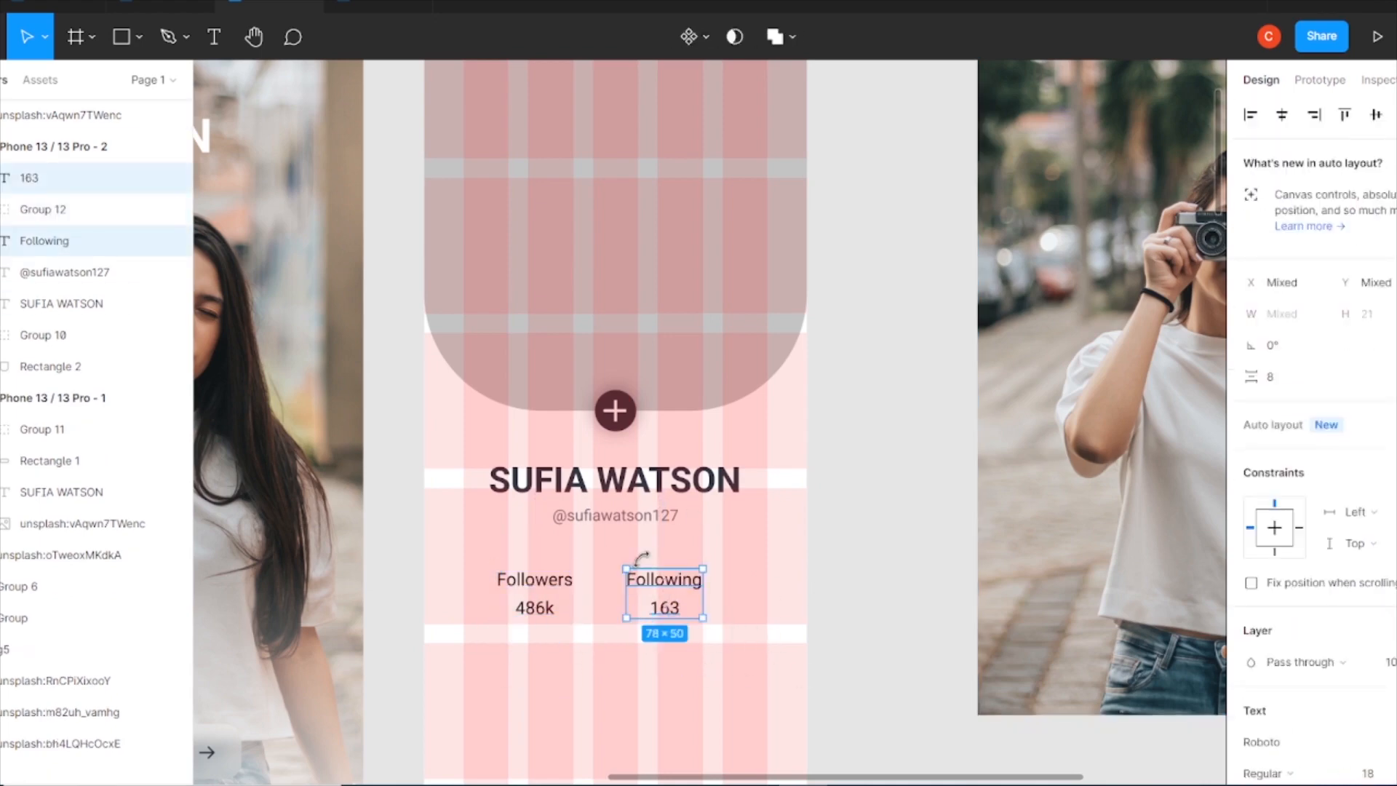
pyautogui.hotkey('ctrl', 'g')
pyautogui.click(554, 580)
pyautogui.moveTo(554, 580); pyautogui.dragTo(548, 580)
pyautogui.click(681, 670)
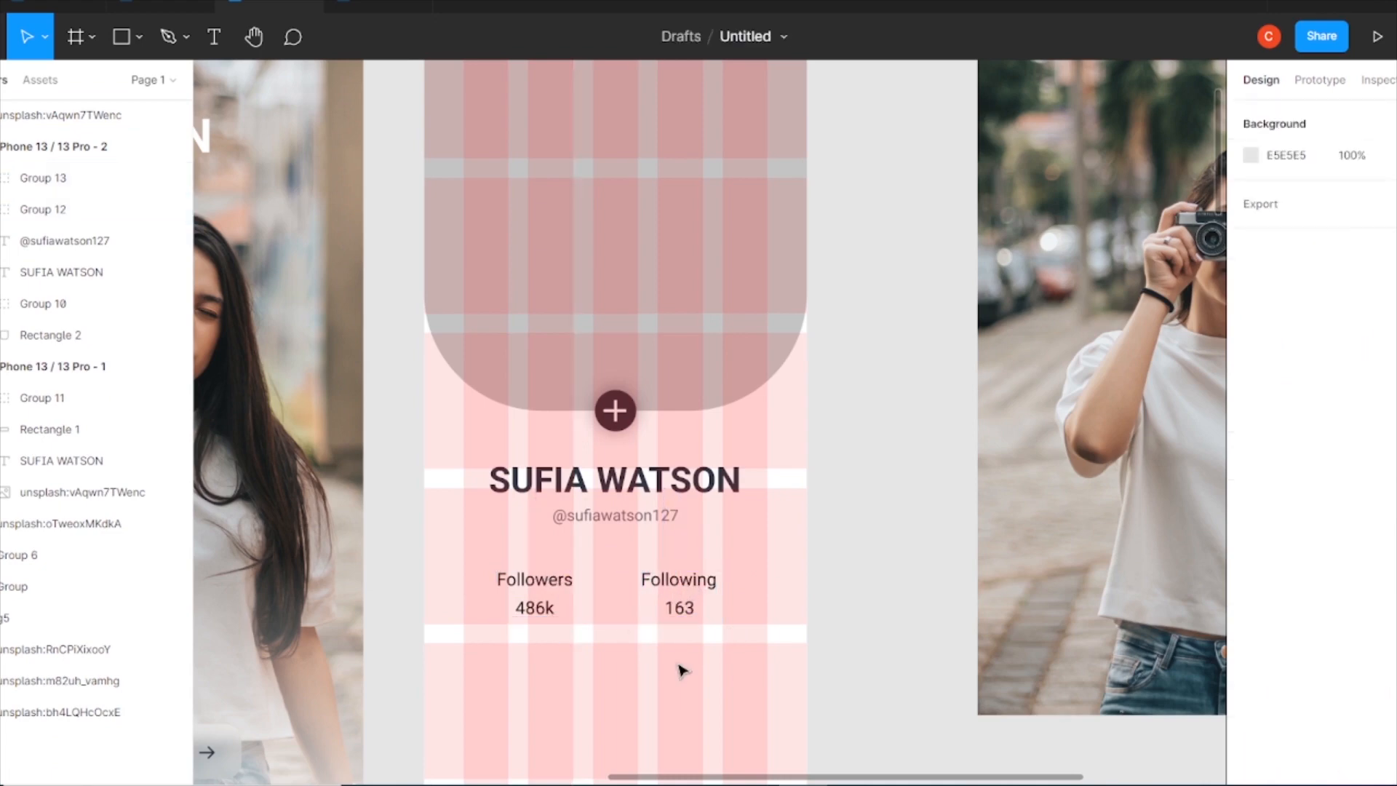
# Shorten the gray header rectangle to a height of 392 and move the plus icon onto its lower edge.
pyautogui.scroll(-3, 680, 640)
pyautogui.scroll(6, 779, 542)
pyautogui.click(740, 459)
pyautogui.moveTo(665, 555); pyautogui.dragTo(664, 513)
pyautogui.moveTo(626, 557); pyautogui.dragTo(625, 517)
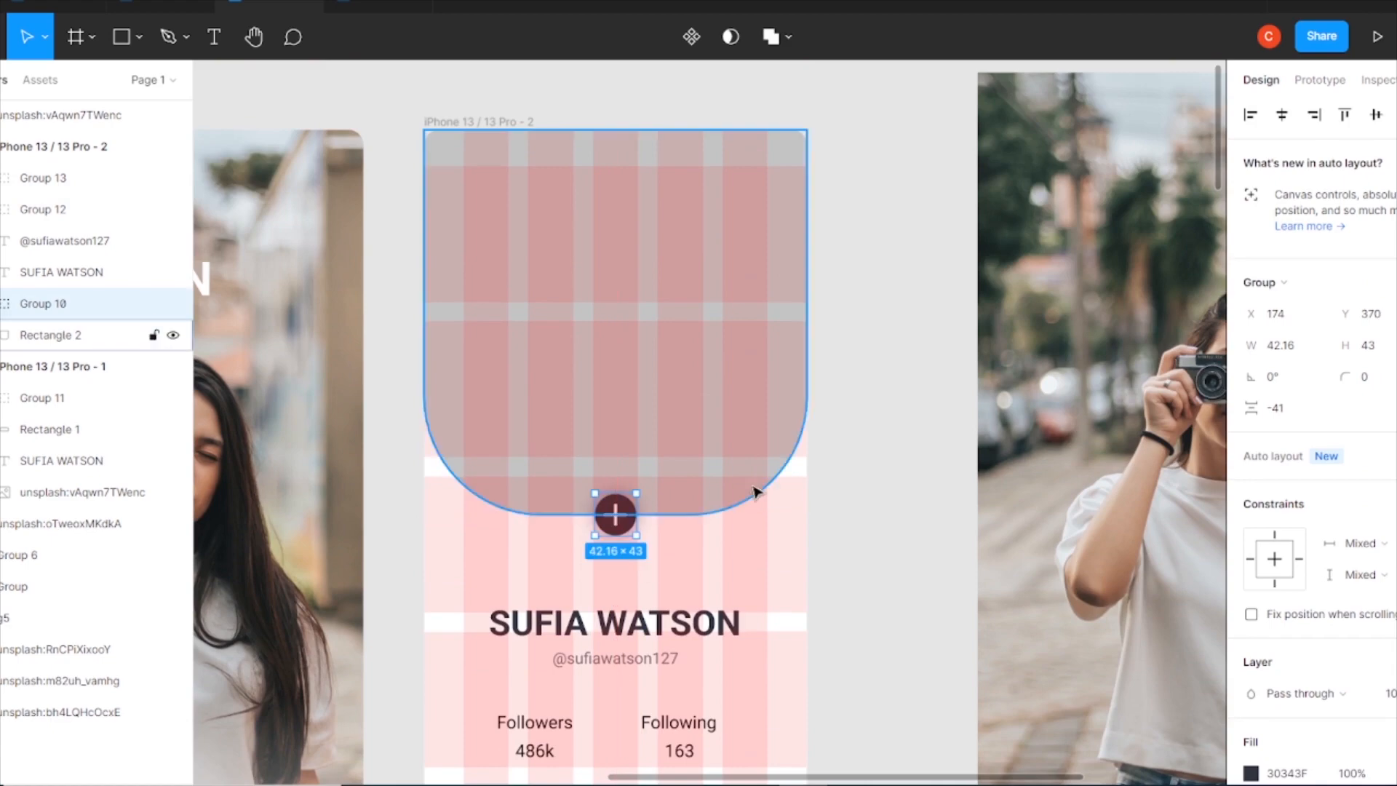
# Set both bottom corner radii of the gray header rectangle to 150.
pyautogui.click(618, 413)
pyautogui.moveTo(542, 397); pyautogui.dragTo(595, 344)
pyautogui.moveTo(690, 400); pyautogui.dragTo(685, 371)
pyautogui.hotkey('ctrl', 'z')
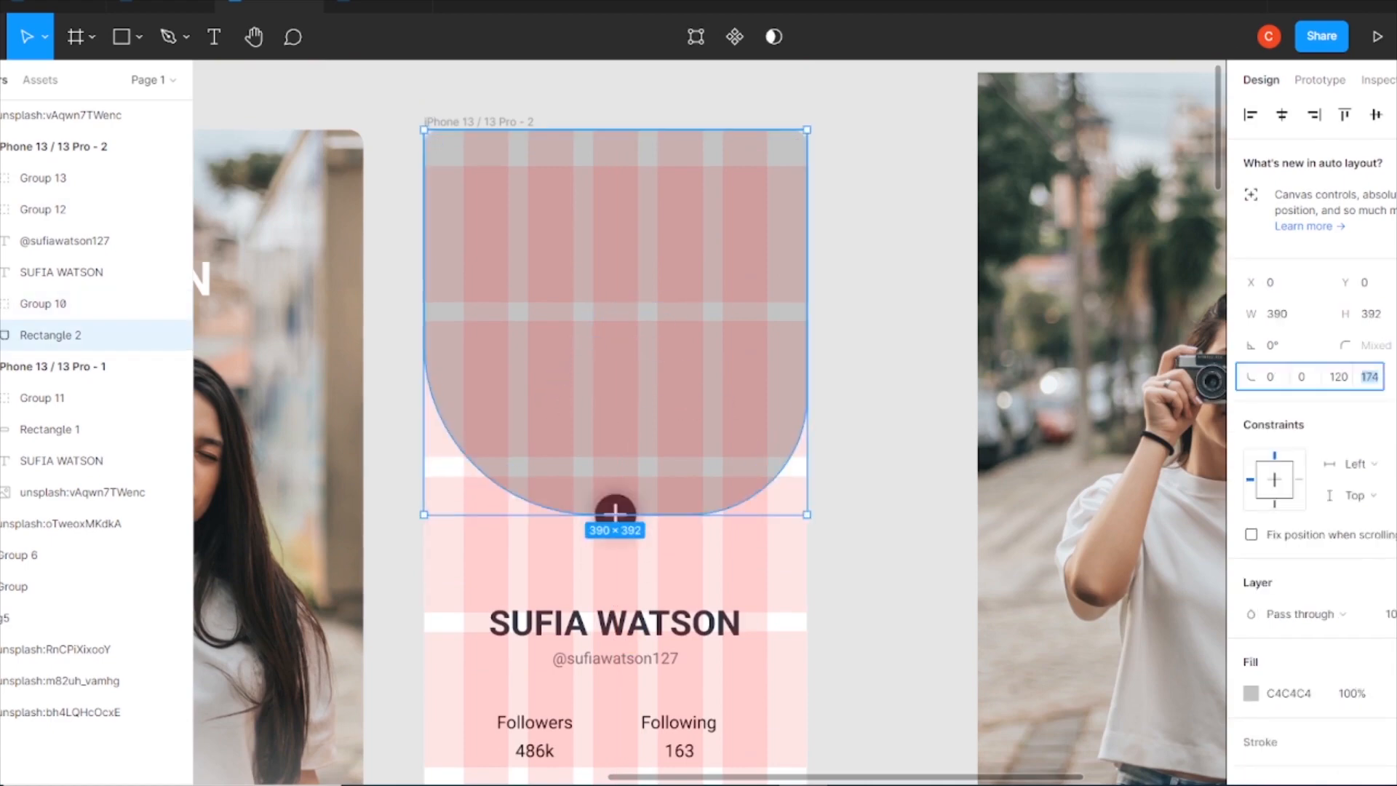
pyautogui.write('150')
pyautogui.press('Return')
pyautogui.write('150')
pyautogui.press('Return')
pyautogui.click(858, 480)
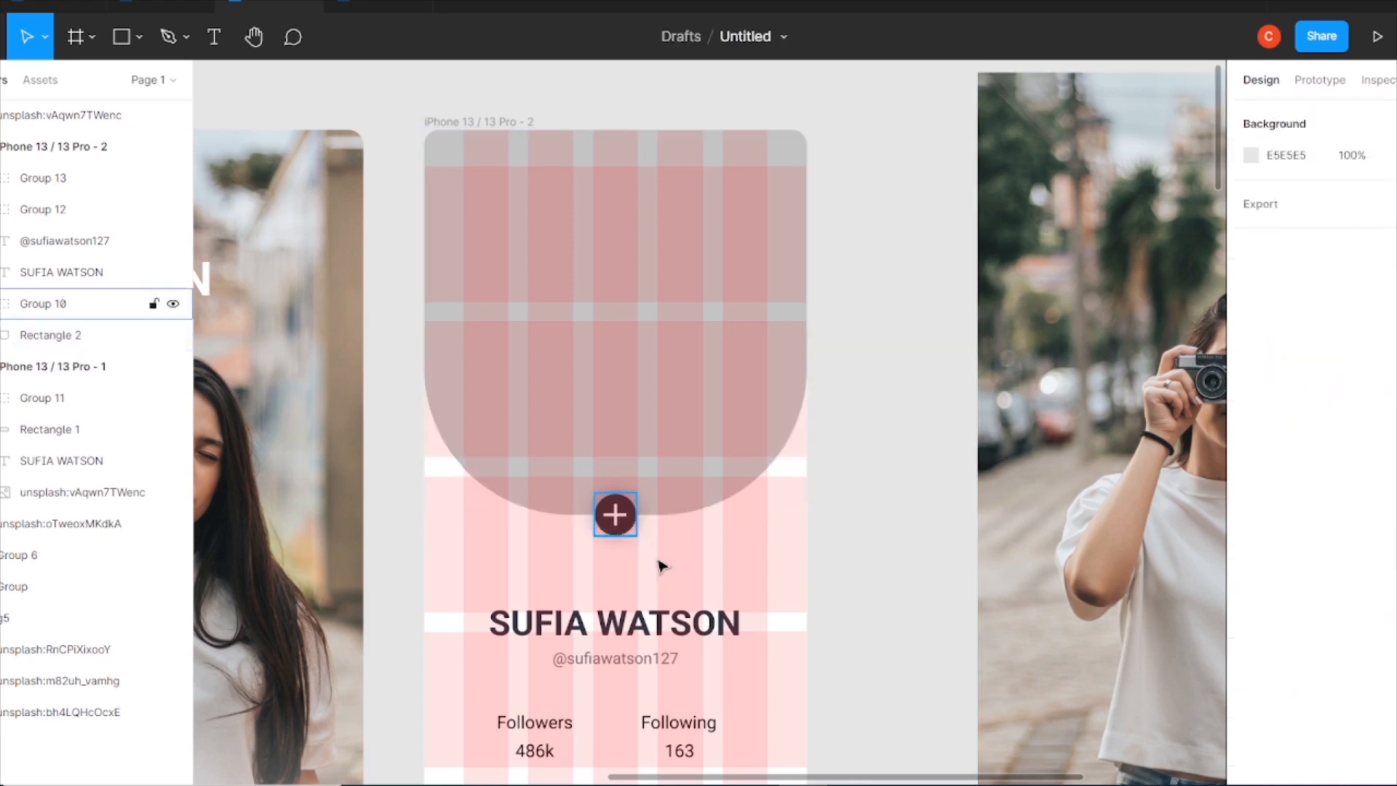
# Center the plus icon horizontally, and move the name, handle and follower stats up closer to it.
pyautogui.click(625, 525)
pyautogui.click(1284, 120)
pyautogui.click(726, 550)
pyautogui.scroll(-1, 762, 593)
pyautogui.moveTo(766, 493); pyautogui.dragTo(558, 717)
pyautogui.moveTo(679, 553); pyautogui.dragTo(678, 511)
pyautogui.click(736, 630)
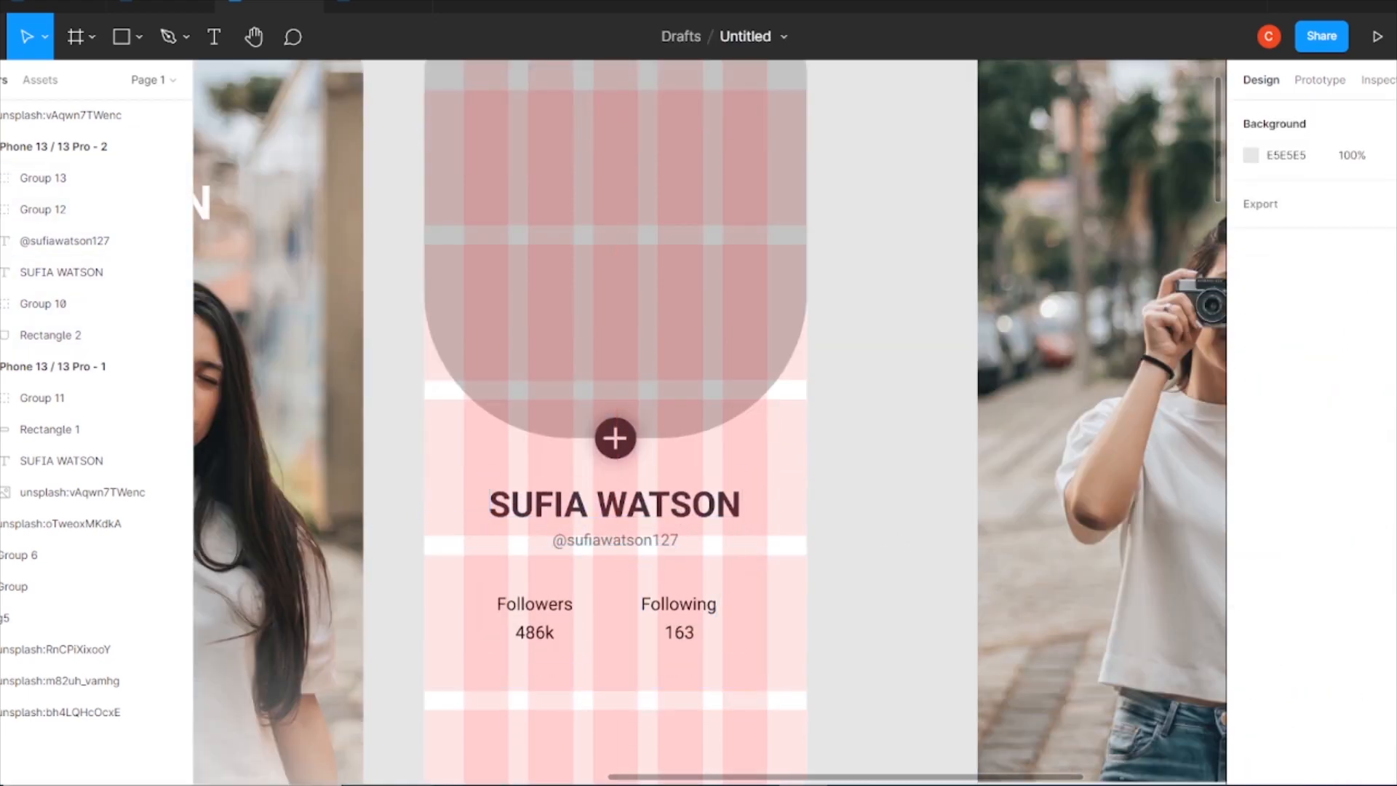
# Draw a vertical divider line 50 long between the Followers and Following groups.
pyautogui.scroll(-6, 738, 630)
pyautogui.scroll(6, 727, 676)
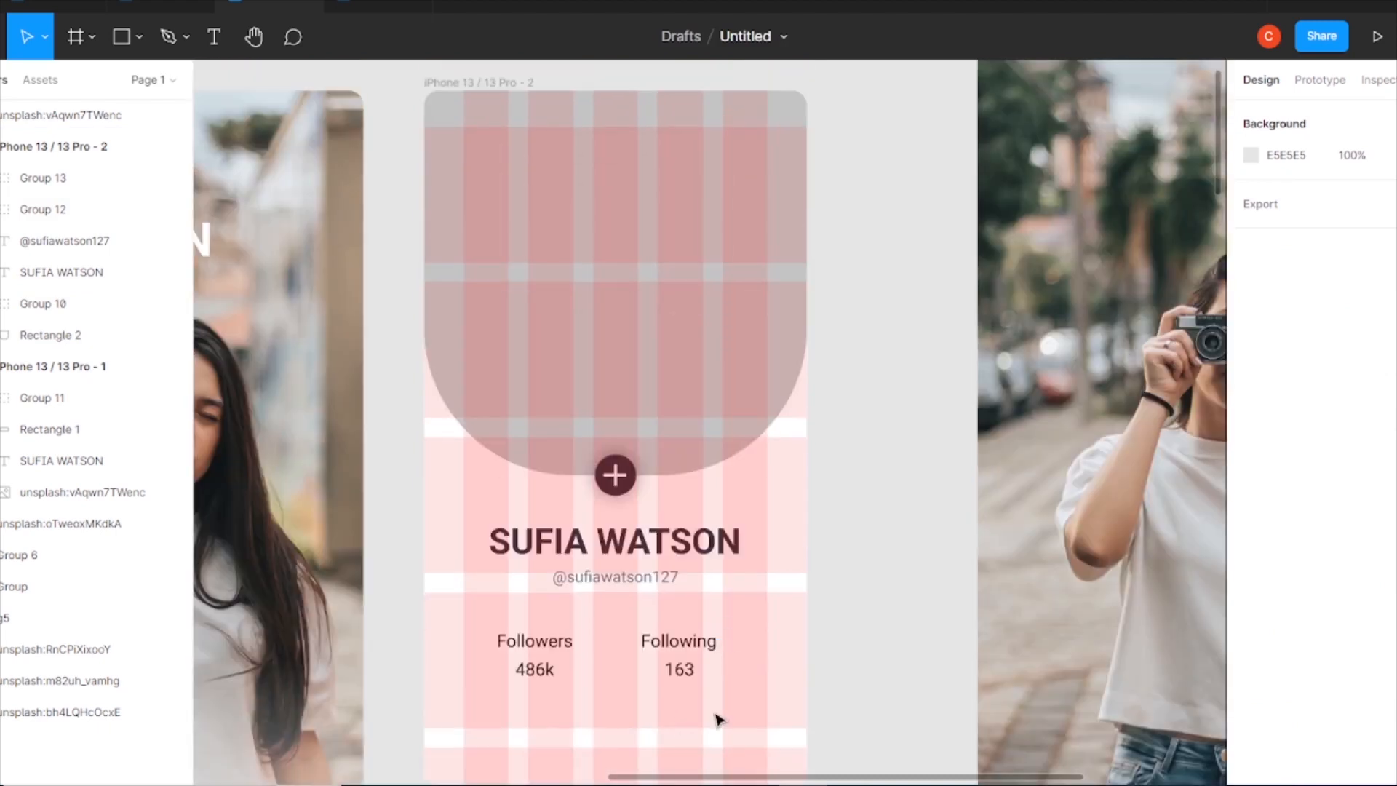
pyautogui.click(139, 37)
pyautogui.click(87, 106)
pyautogui.moveTo(607, 620); pyautogui.dragTo(603, 671)
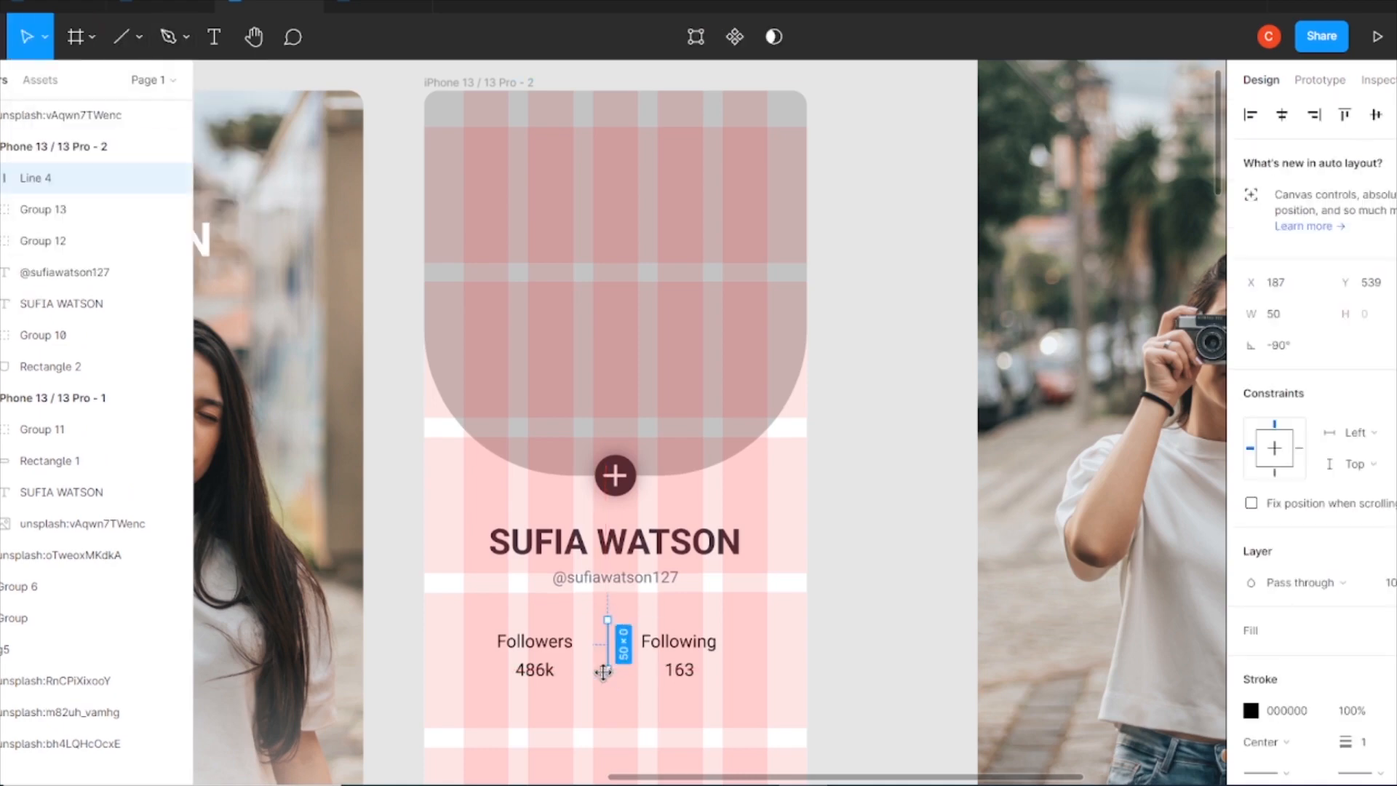
# Set the divider line's stroke color to 30343F and give it rounded ends.
pyautogui.click(1250, 710)
pyautogui.click(1051, 687)
pyautogui.click(1209, 272)
pyautogui.scroll(-3, 1324, 619)
pyautogui.click(1282, 615)
pyautogui.press('Escape')
# Move the divider line down so it is level with the Followers and Following groups.
pyautogui.scroll(5, 670, 688)
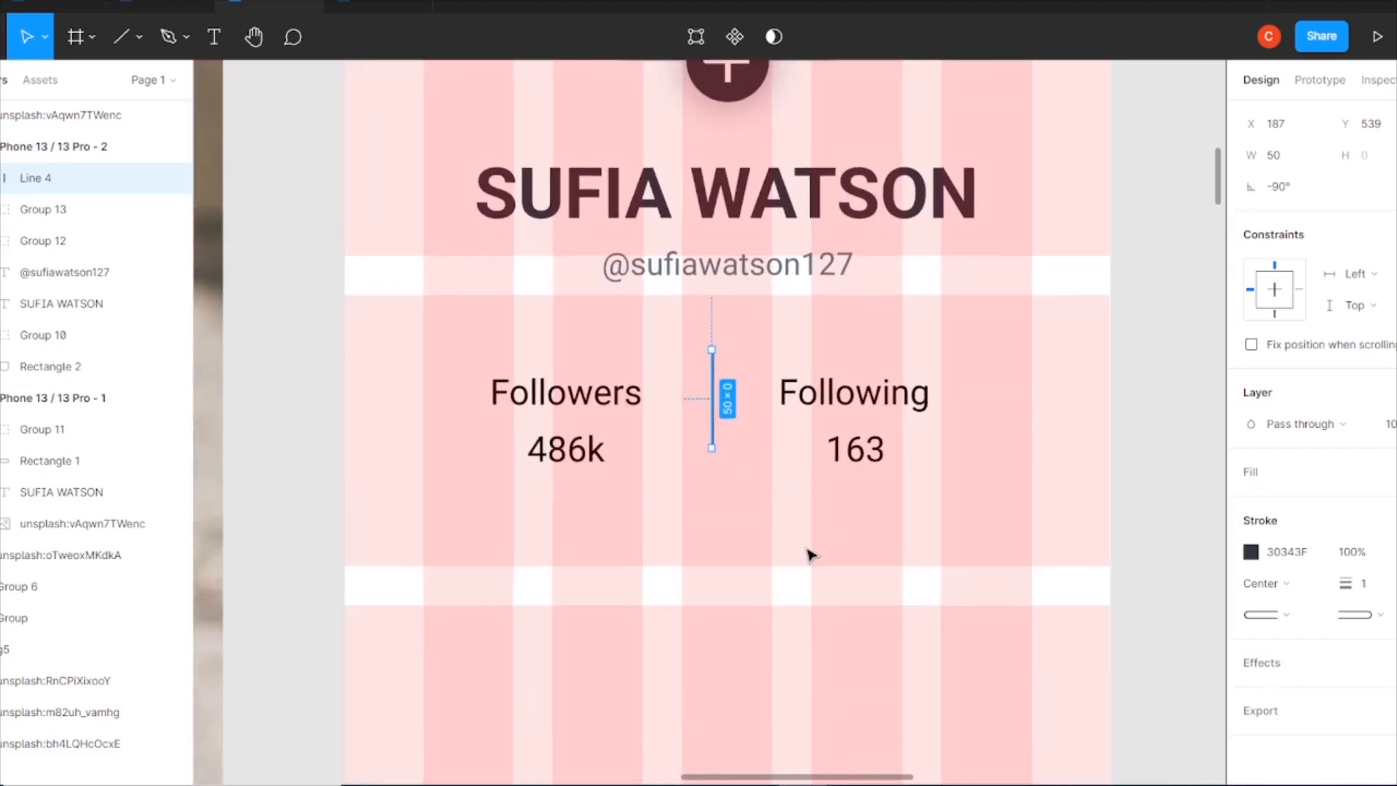
pyautogui.click(714, 471)
pyautogui.moveTo(714, 417); pyautogui.dragTo(720, 439)
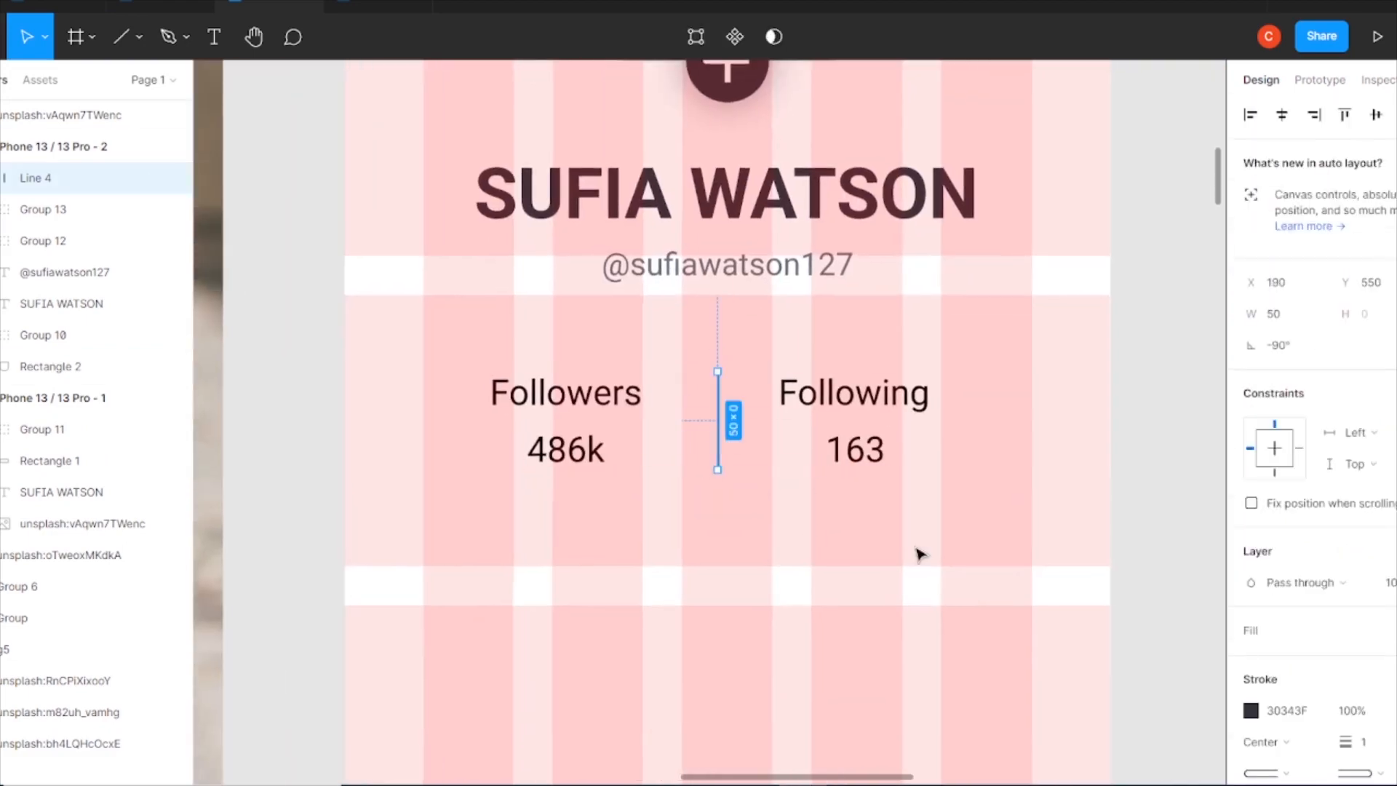
# Distribute the Followers pair, divider and Following pair with equal horizontal spacing, and group them together.
pyautogui.click(881, 520)
pyautogui.moveTo(881, 545); pyautogui.dragTo(434, 317)
pyautogui.click(1395, 115)
pyautogui.click(1278, 201)
pyautogui.hotkey('ctrl', 'g')
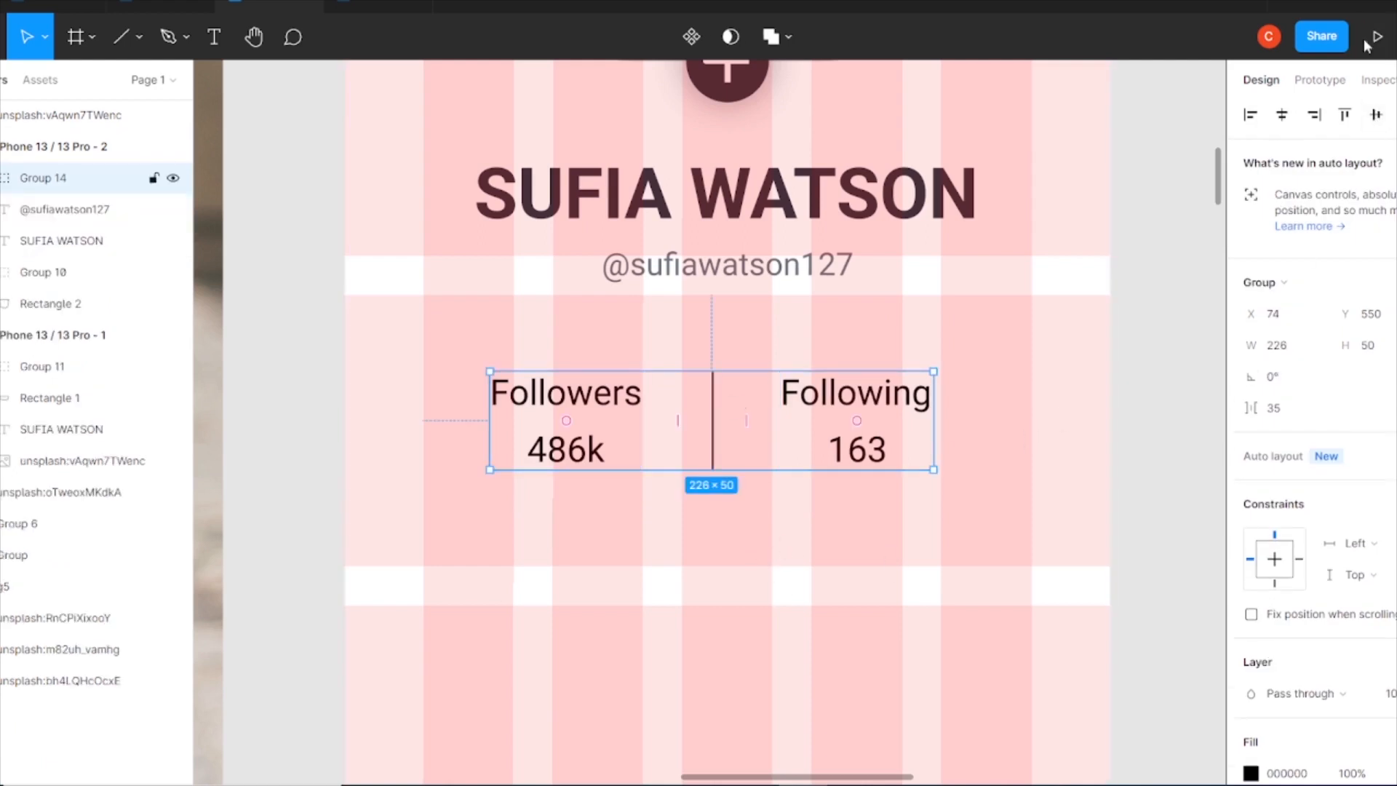
# Center the follower stats group horizontally beneath the username handle at X 82, Y 545.
pyautogui.moveTo(763, 424); pyautogui.dragTo(779, 409)
pyautogui.scroll(-1, 1051, 413)
pyautogui.moveTo(907, 355); pyautogui.dragTo(907, 361)
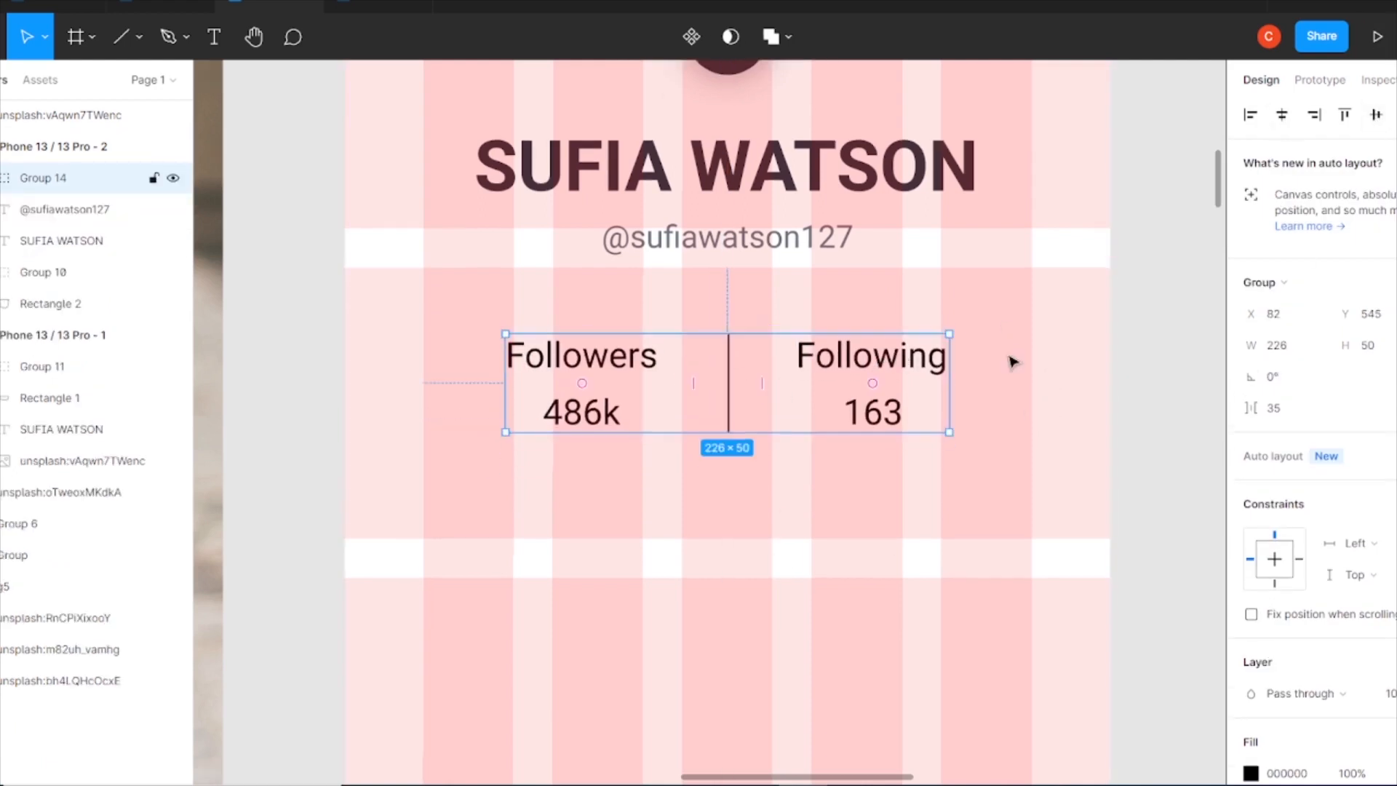
pyautogui.click(1011, 361)
# Draw a 110 × 33 rectangle centered below the follower stats in the second frame.
pyautogui.hotkey('ctrl', '-')
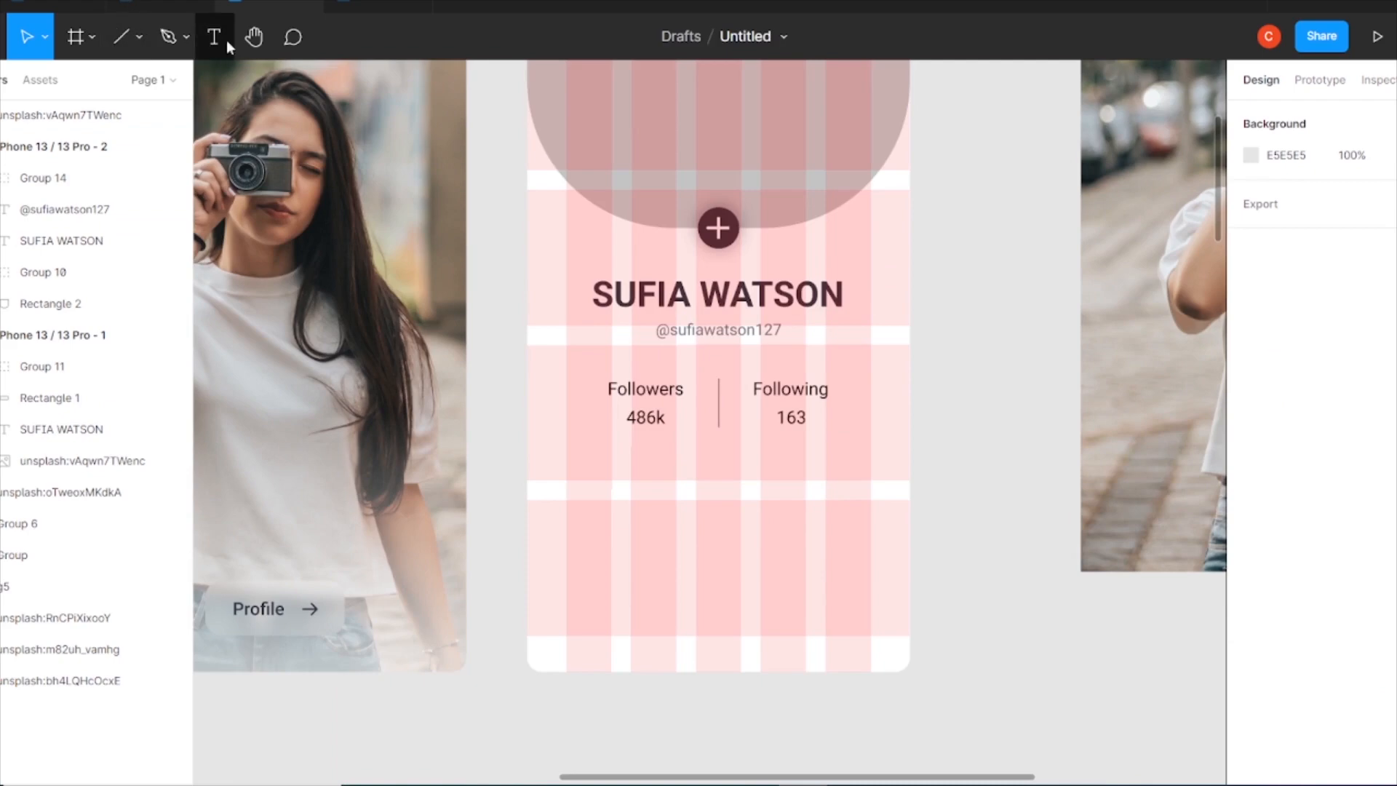
pyautogui.click(138, 36)
pyautogui.click(109, 81)
pyautogui.moveTo(652, 473); pyautogui.dragTo(731, 493)
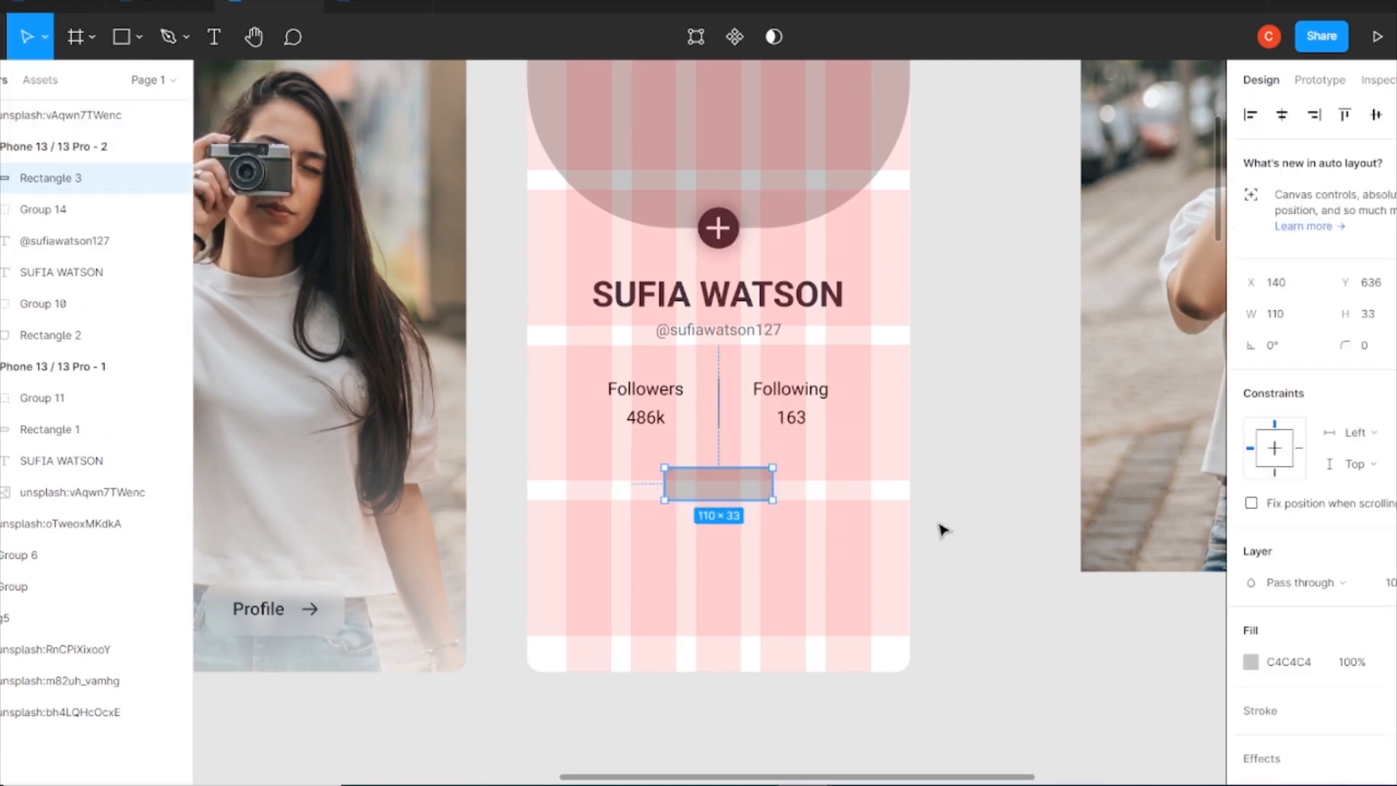
# Add the text "CONTACT" below the small gray rectangle in the second frame.
pyautogui.press('r')
pyautogui.press('t')
pyautogui.click(565, 539)
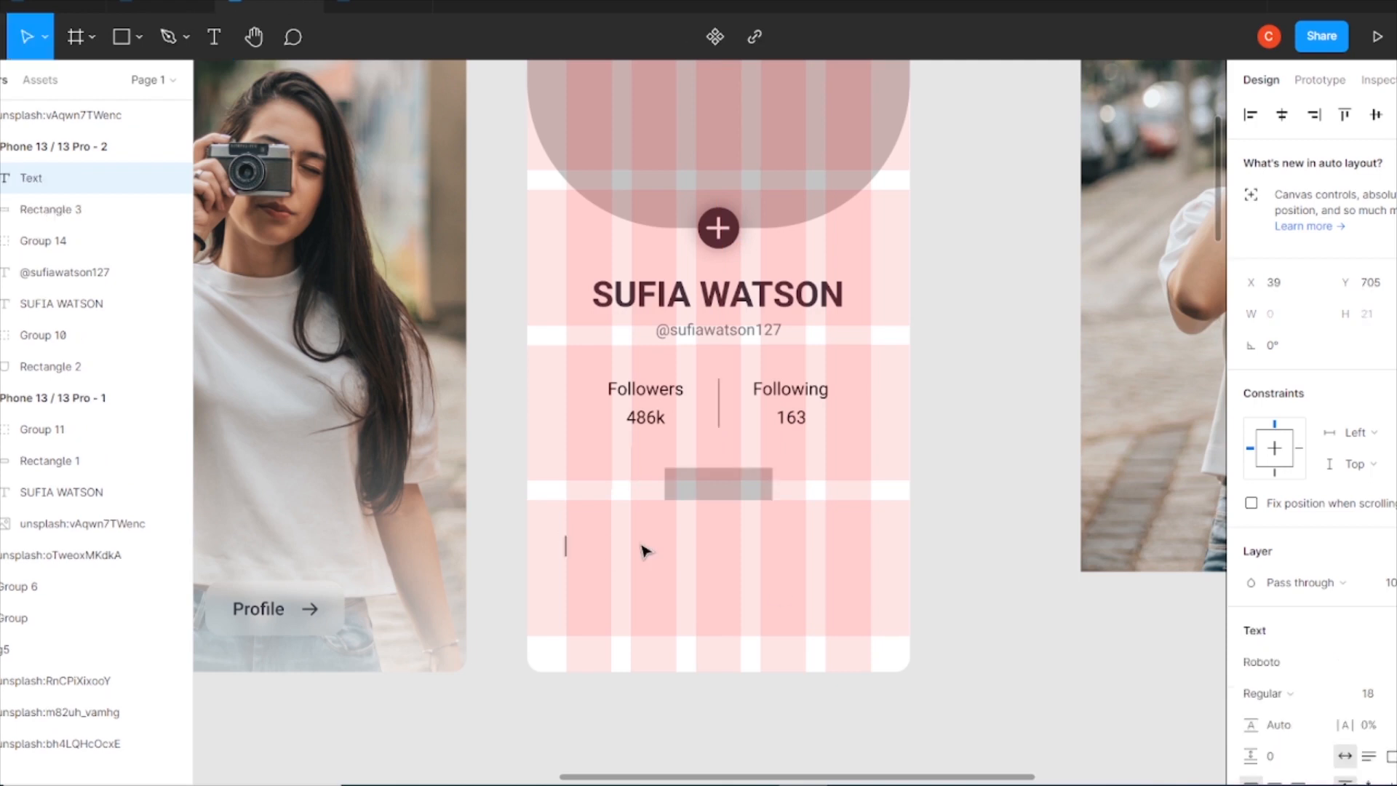
# Set the small gray rectangle's corner radius to 10.
pyautogui.click(718, 484)
pyautogui.click(1367, 345)
pyautogui.write('10')
pyautogui.press('Return')
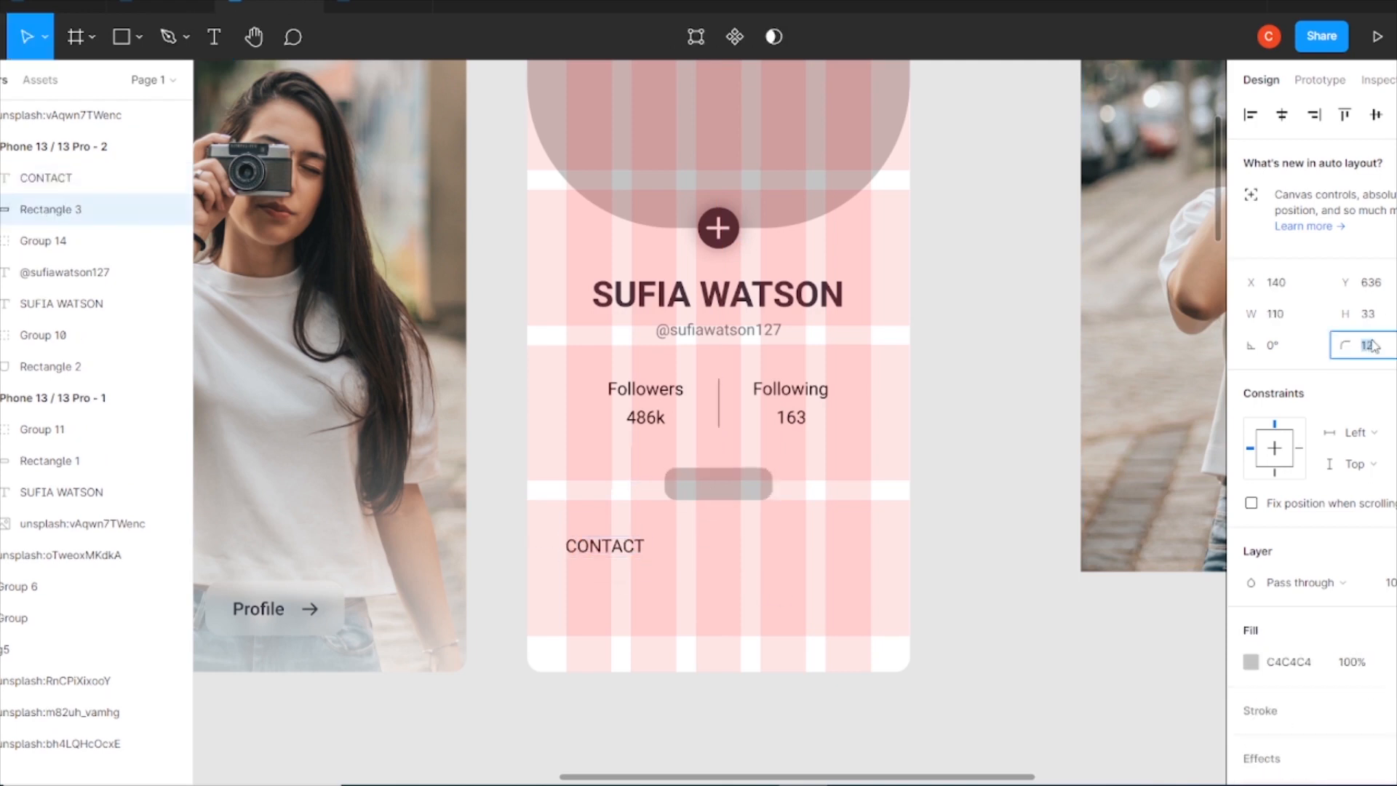
# Move the CONTACT text onto the small gray rectangle and set it to Medium weight, size 16.
pyautogui.press('Up')
pyautogui.click(340, 600)
pyautogui.click(710, 489)
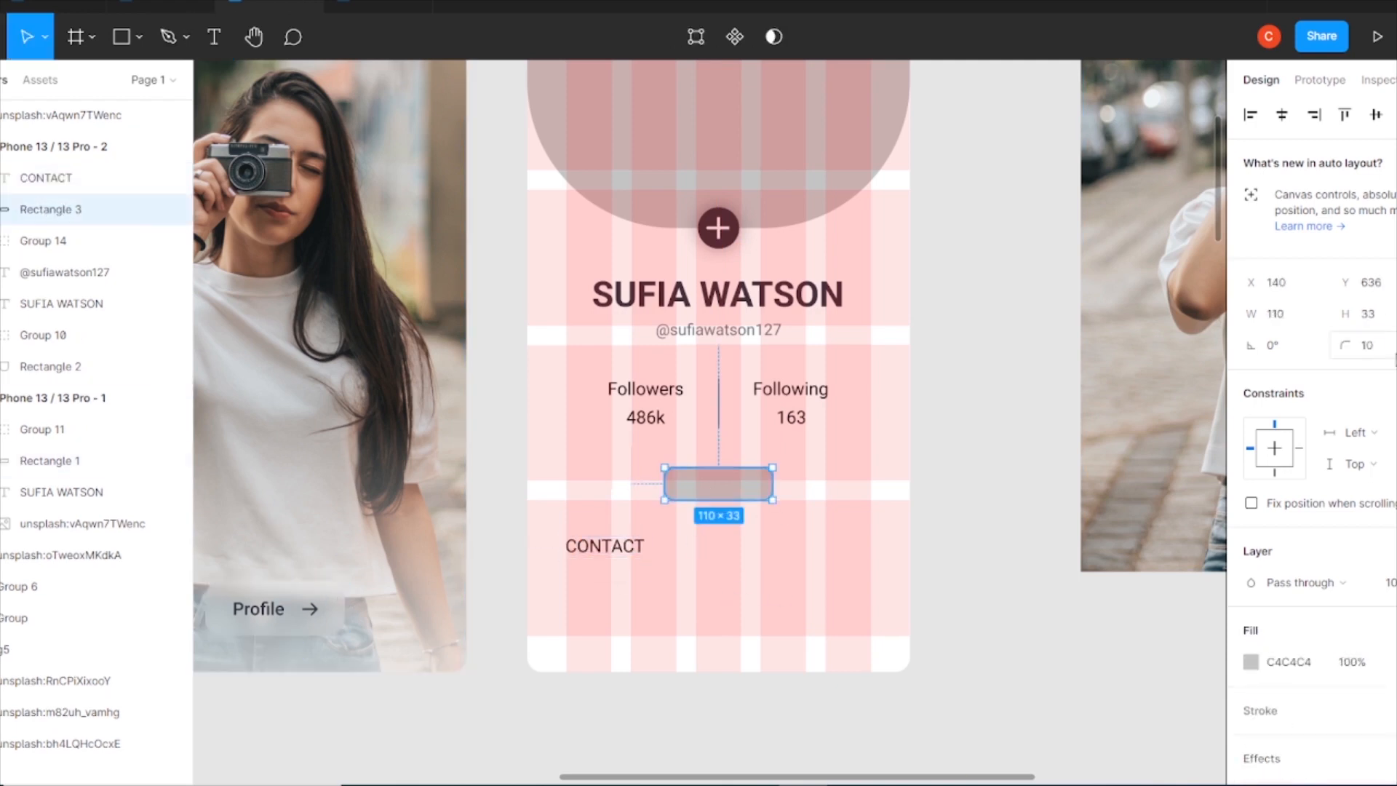
pyautogui.moveTo(604, 547); pyautogui.dragTo(713, 483)
pyautogui.click(1368, 693)
pyautogui.click(1272, 693)
pyautogui.click(1289, 411)
# Enlarge the small gray rectangle to 114 × 35 and center the CONTACT text on it horizontally and vertically.
pyautogui.click(722, 570)
pyautogui.moveTo(692, 539); pyautogui.dragTo(776, 465)
pyautogui.moveTo(769, 543); pyautogui.dragTo(682, 459)
pyautogui.click(1281, 115)
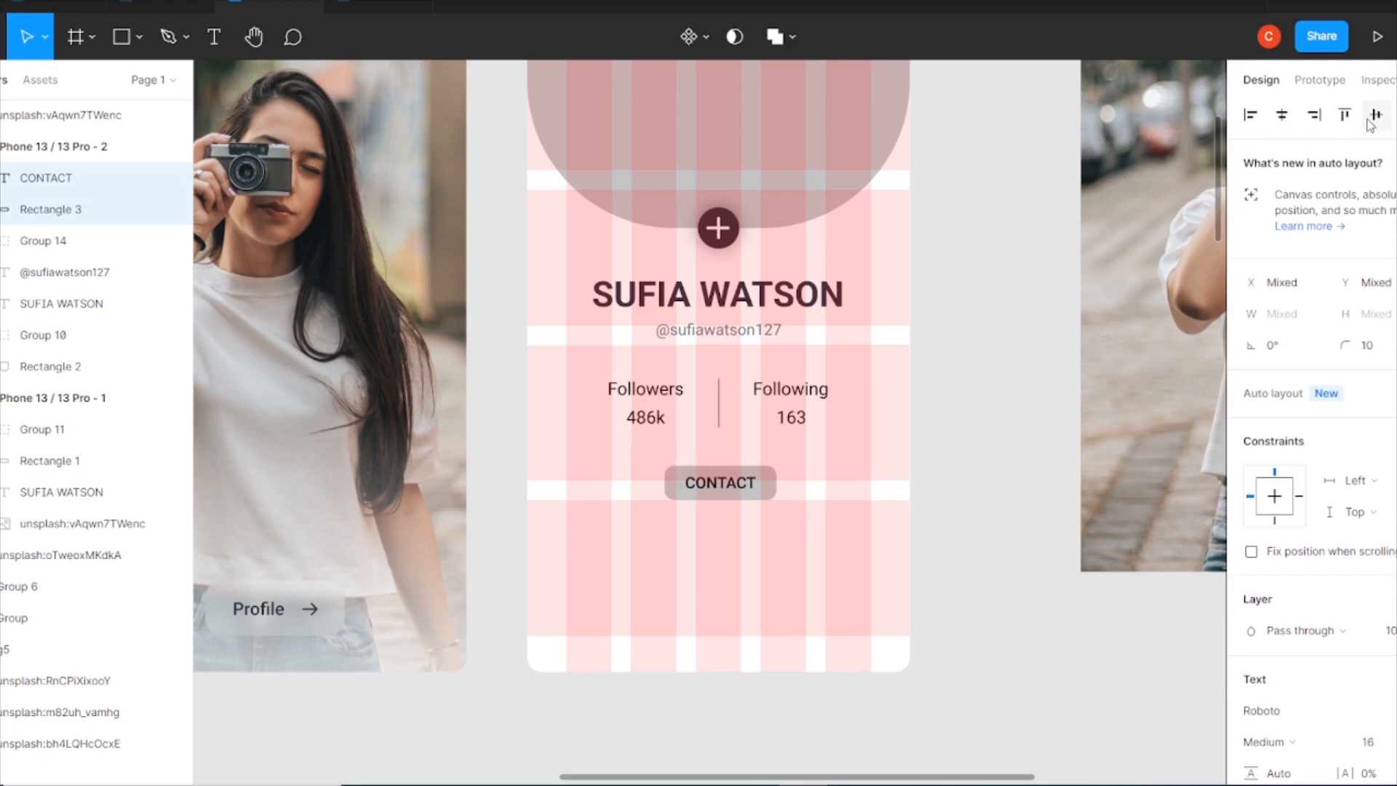
pyautogui.click(1374, 116)
pyautogui.click(764, 544)
# Change the fill of the rectangle behind CONTACT to a bright light blue.
pyautogui.click(772, 495)
pyautogui.click(1250, 661)
pyautogui.click(1019, 565)
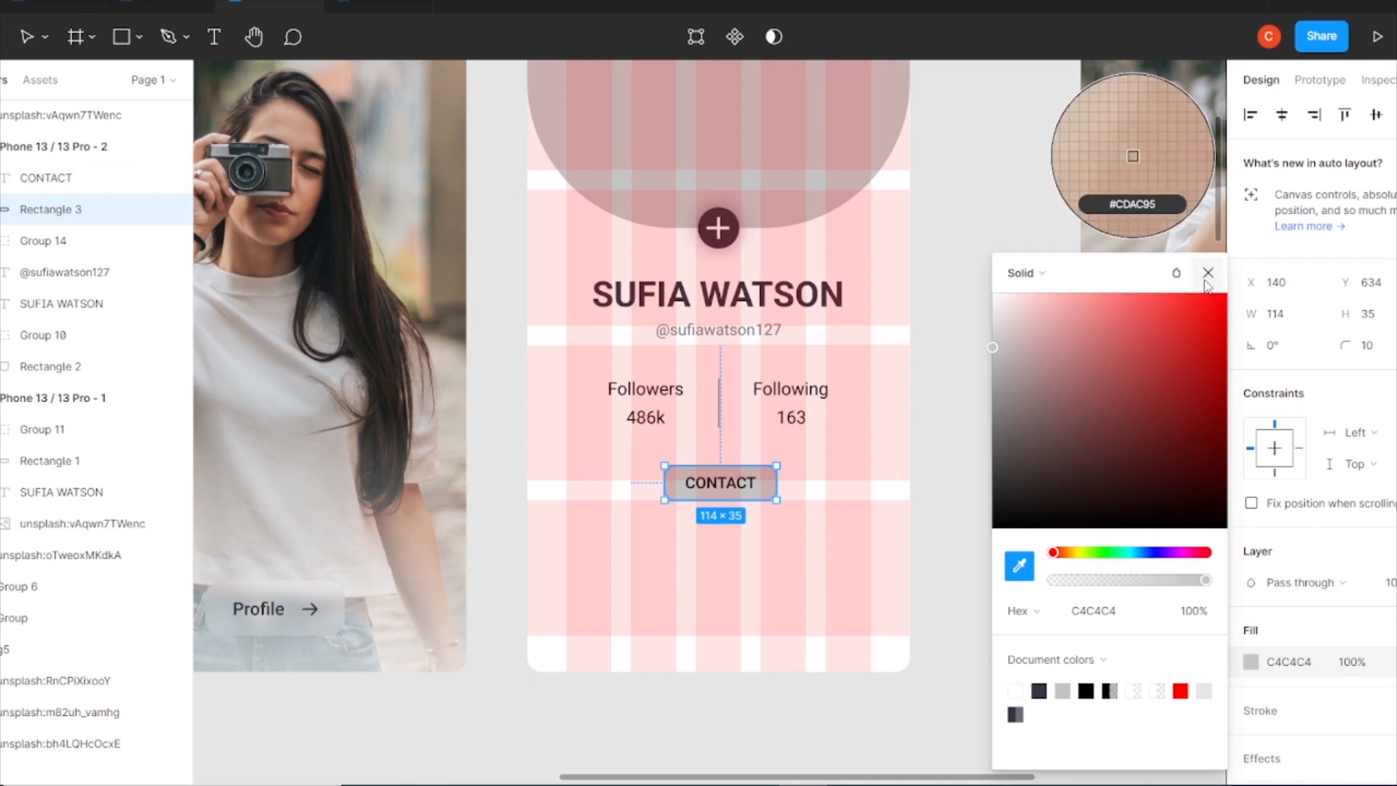
pyautogui.click(1133, 553)
pyautogui.click(1144, 294)
pyautogui.moveTo(1146, 292); pyautogui.dragTo(1164, 327)
pyautogui.click(1217, 302)
# Change the CONTACT text color to white.
pyautogui.click(772, 486)
pyautogui.click(745, 488)
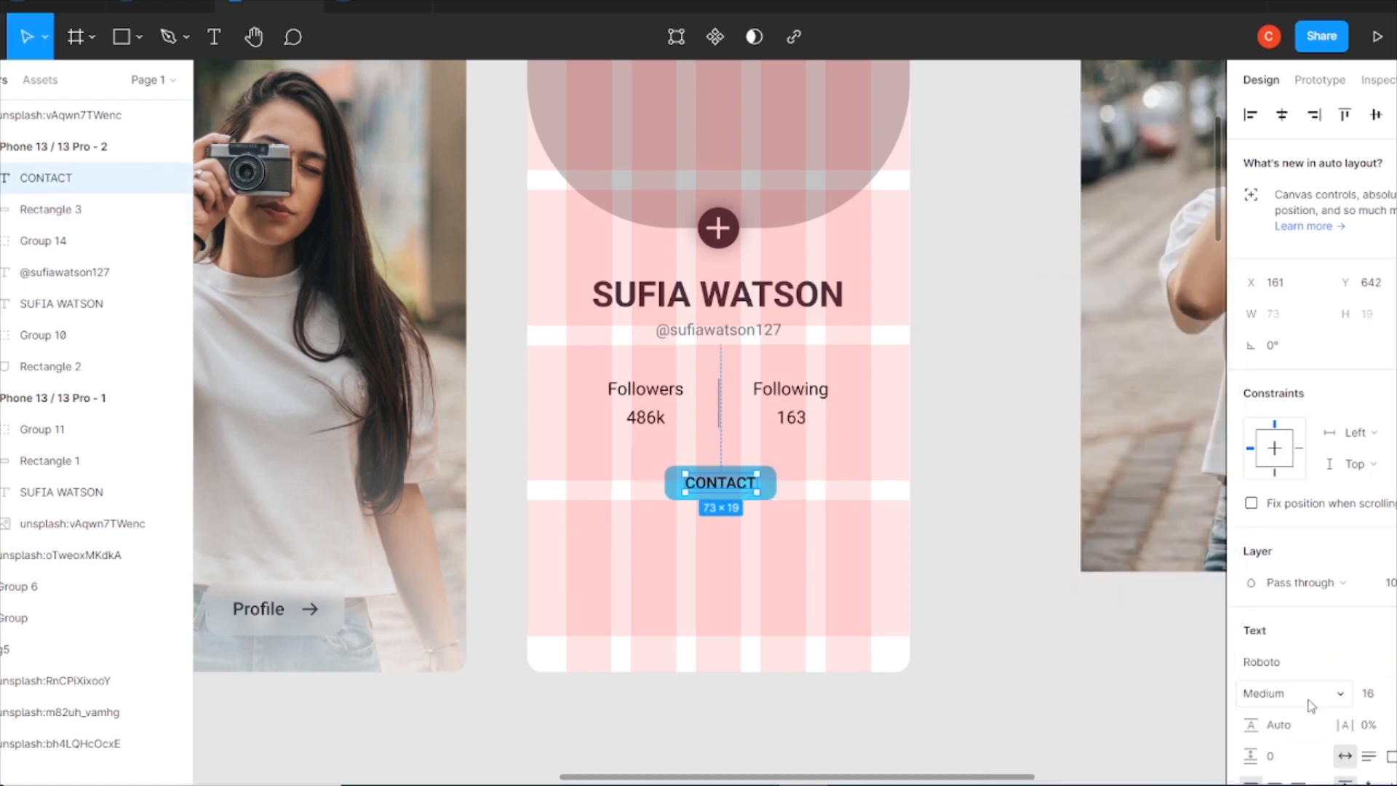
pyautogui.scroll(-4, 1282, 638)
pyautogui.click(1250, 567)
pyautogui.moveTo(1038, 465); pyautogui.dragTo(992, 293)
pyautogui.click(1208, 272)
pyautogui.click(936, 473)
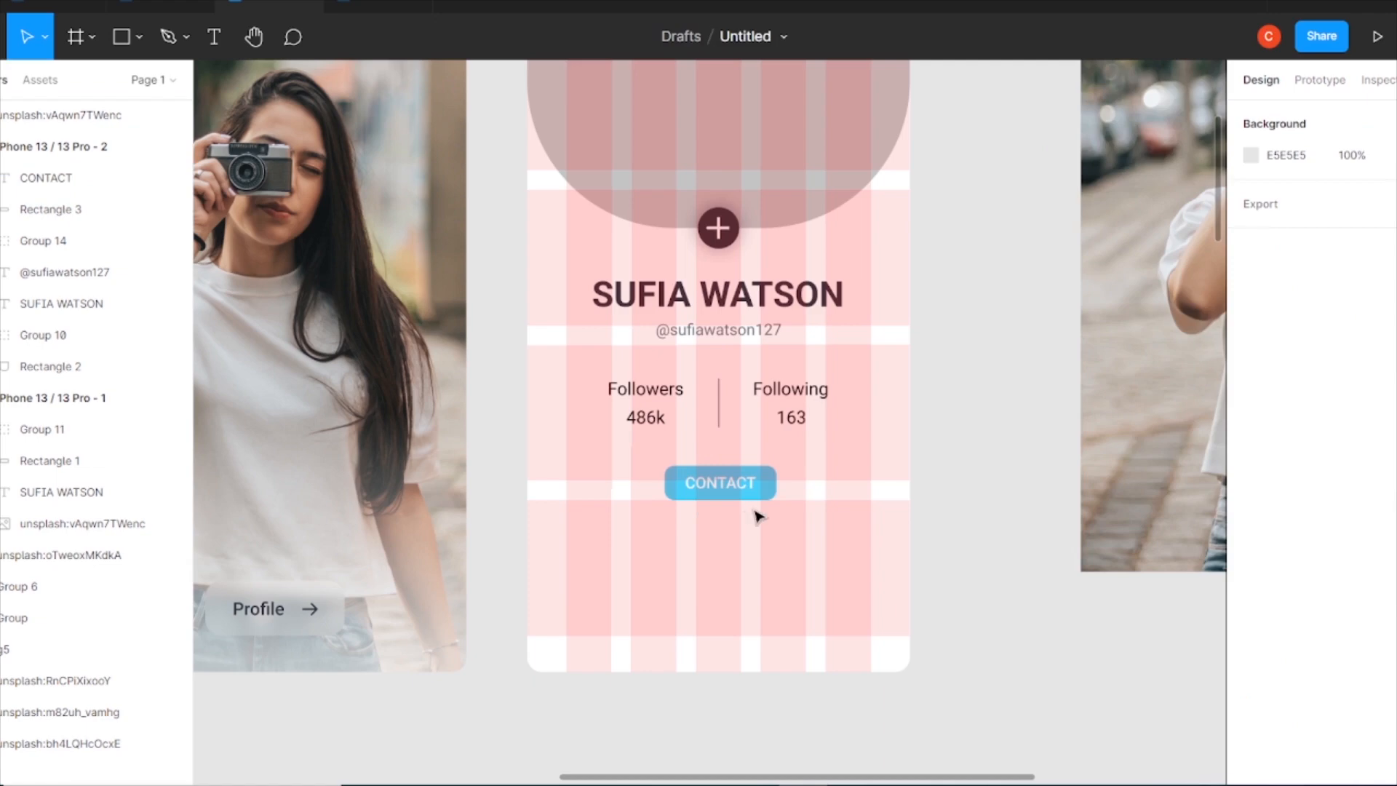
# Bring the YouTube logo into the second frame, below and to the left of the CONTACT button.
pyautogui.scroll(6, 841, 386)
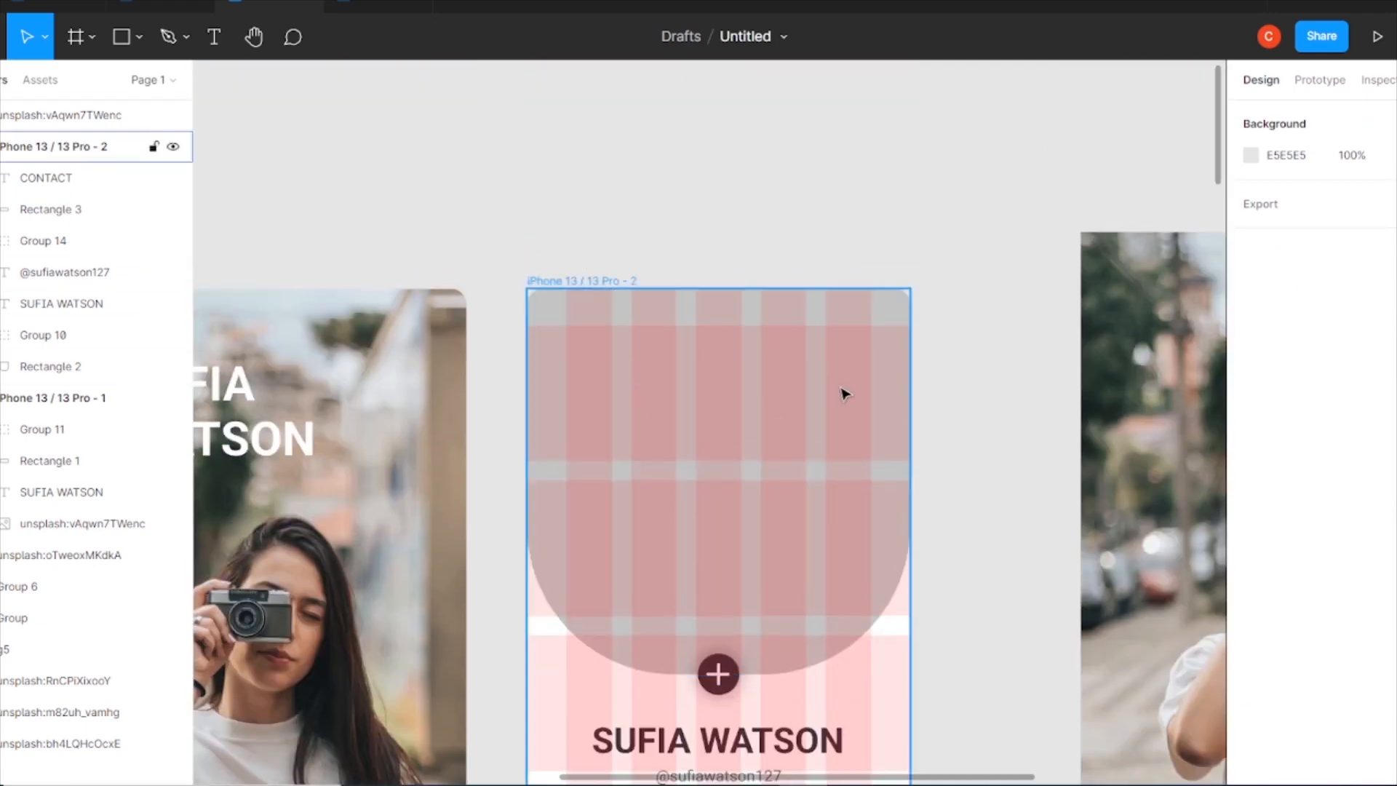
pyautogui.click(842, 393)
pyautogui.scroll(-7, 841, 402)
pyautogui.hotkey('ctrl', '-')
pyautogui.scroll(-1, 760, 636)
pyautogui.moveTo(453, 709); pyautogui.dragTo(650, 354)
pyautogui.scroll(3, 650, 349)
pyautogui.click(658, 220)
pyautogui.hotkey('ctrl', '+')
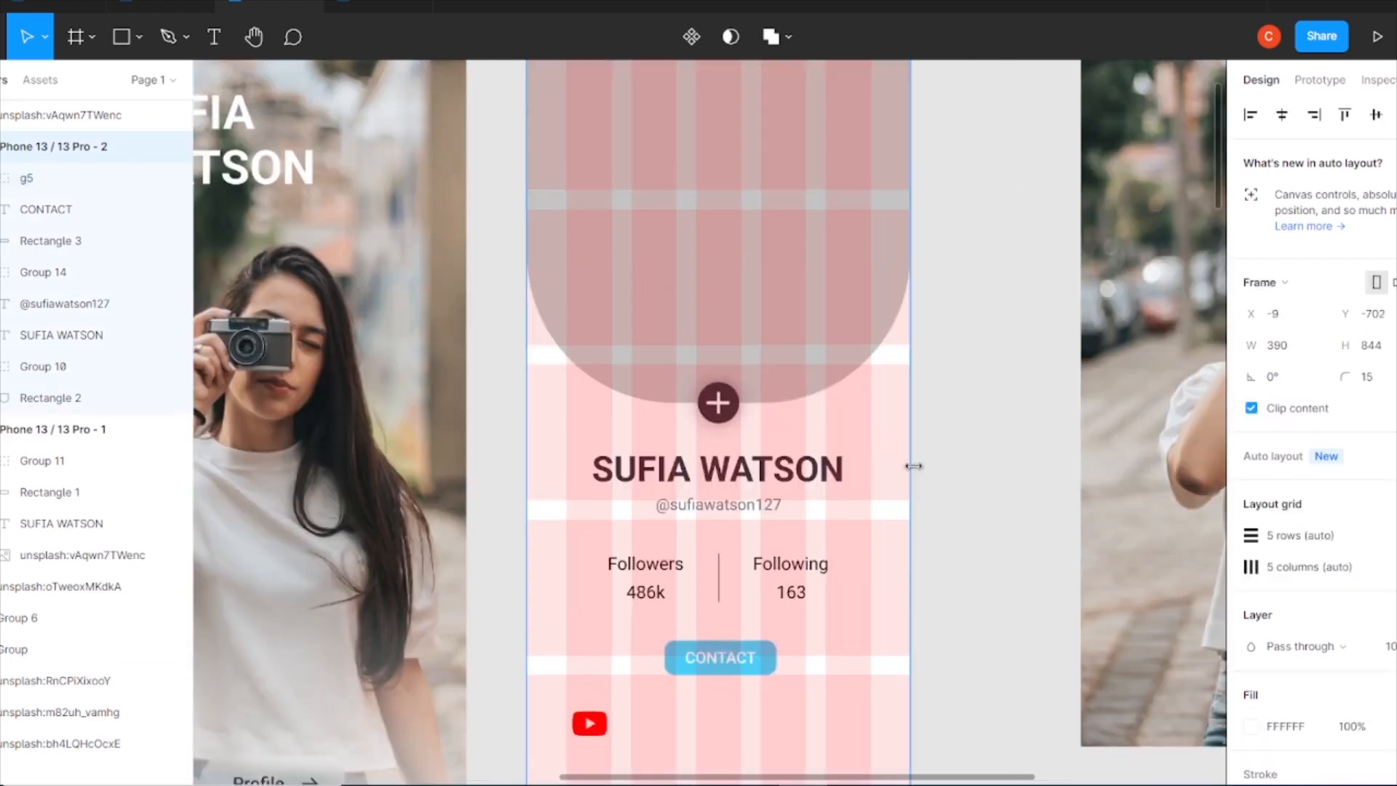
# Scale the CONTACT button down proportionally to 102 × 31.32.
pyautogui.hotkey('ctrl', '+')
pyautogui.scroll(-6, 648, 617)
pyautogui.moveTo(737, 521)
pyautogui.mouseDown()
pyautogui.moveTo(698, 503)
pyautogui.moveTo(717, 505)
pyautogui.mouseUp()
pyautogui.click(674, 499)
pyautogui.moveTo(674, 499); pyautogui.dragTo(617, 424)
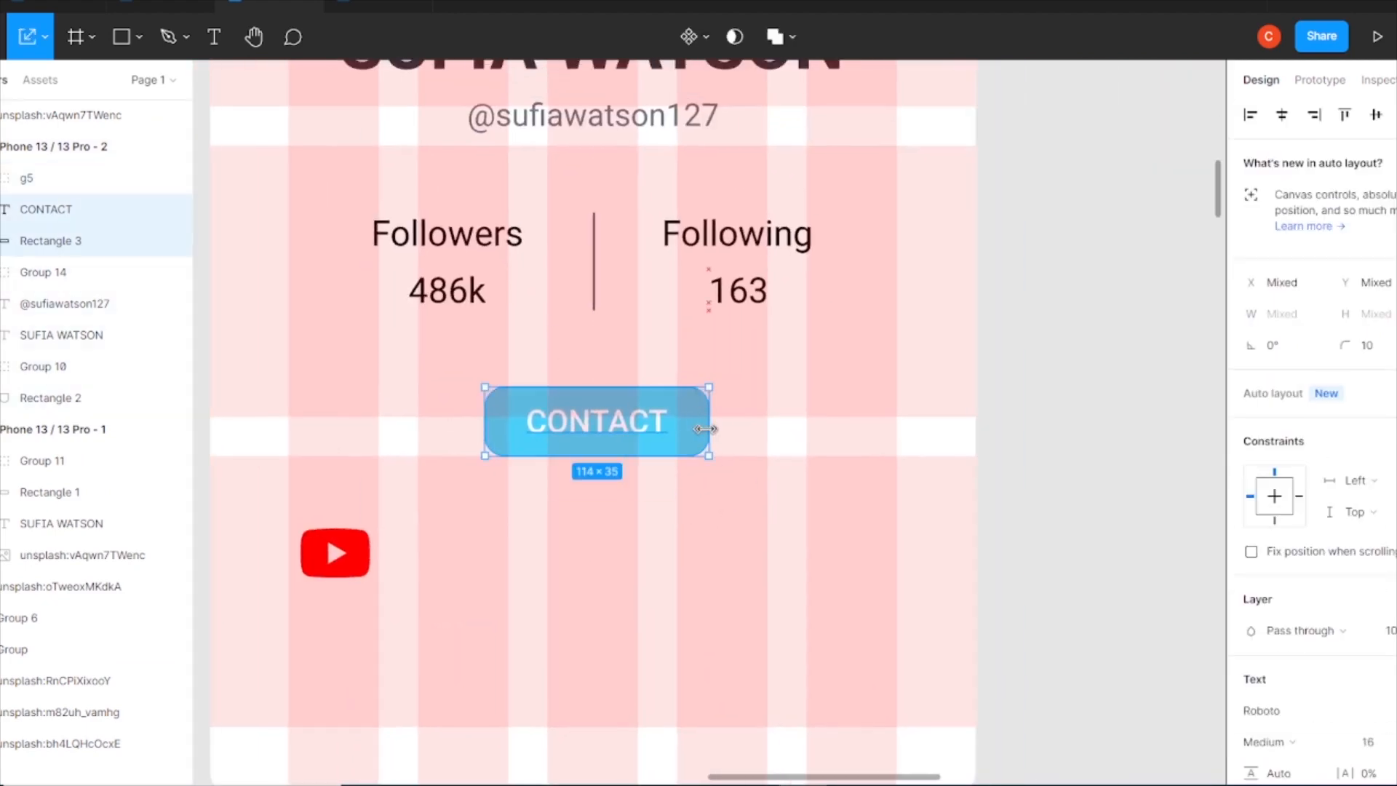
pyautogui.moveTo(705, 429); pyautogui.dragTo(685, 431)
pyautogui.click(705, 513)
# Set the CONTACT text's font size to 14.
pyautogui.click(592, 428)
pyautogui.click(1369, 694)
pyautogui.write('14')
pyautogui.press('Return')
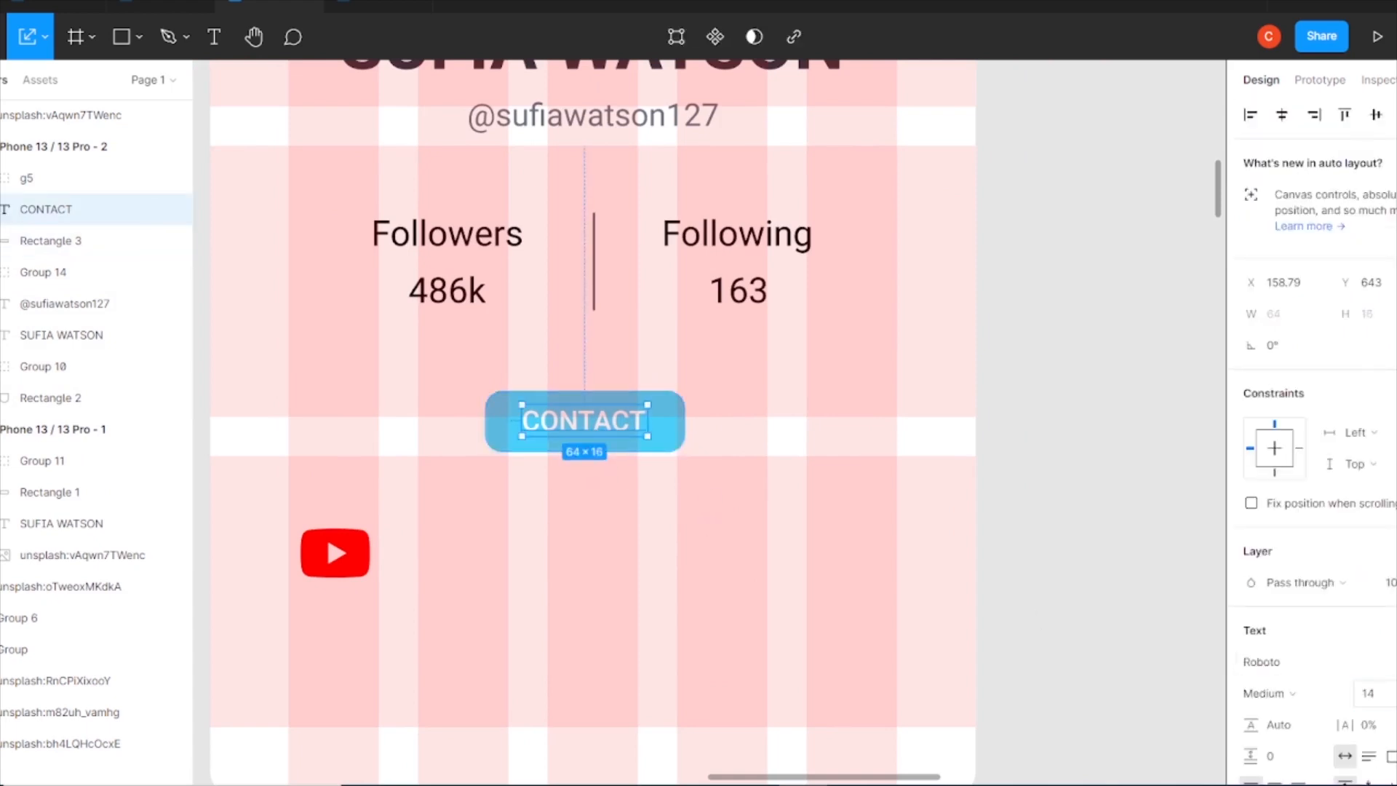
# Align the CONTACT text vertically with its blue rectangle and group the two, centered horizontally in the frame.
pyautogui.click(766, 469)
pyautogui.moveTo(570, 365); pyautogui.dragTo(615, 429)
pyautogui.click(1375, 115)
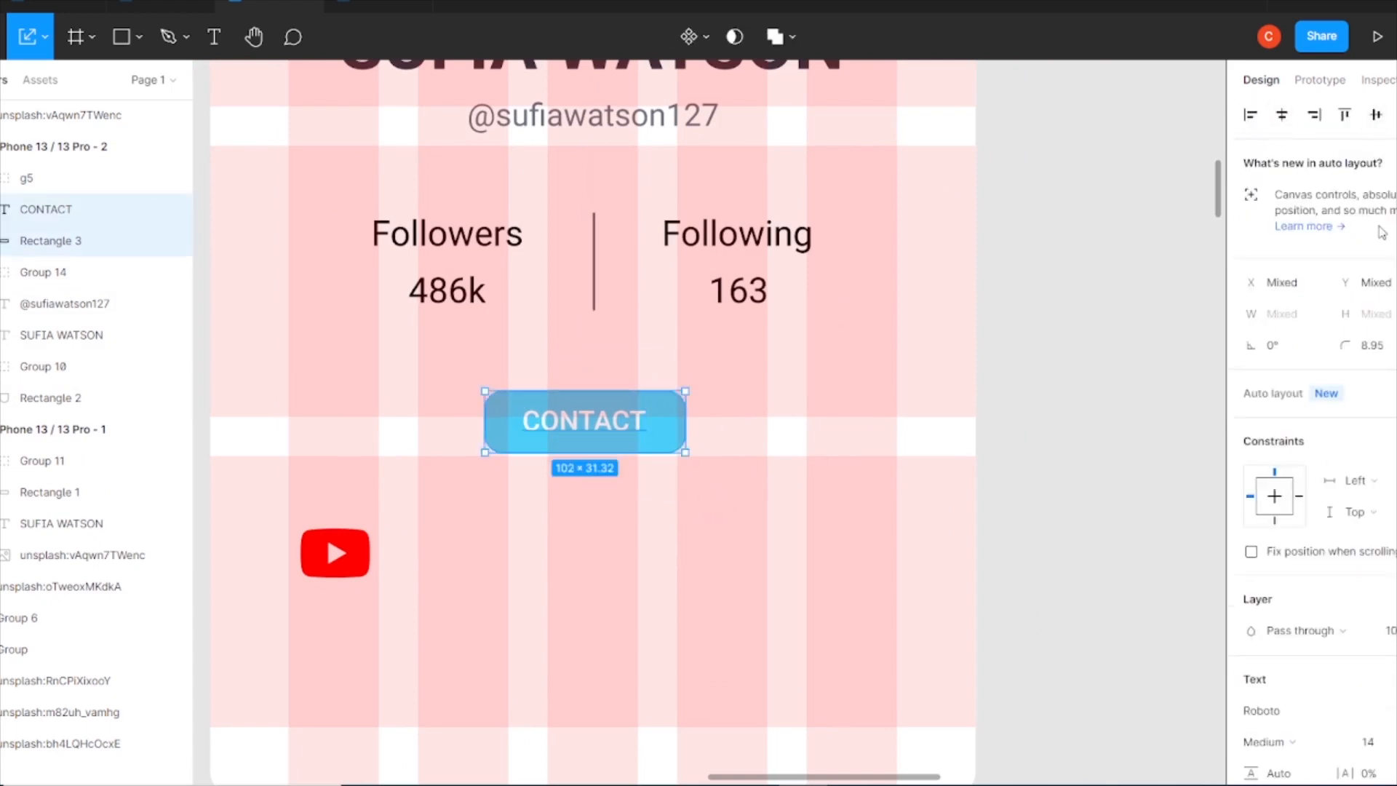
pyautogui.hotkey('ctrl', 'g')
# Move the YouTube logo to the left edge of the first grid column and add the text "YouTuber" beside it.
pyautogui.click(396, 548)
pyautogui.moveTo(344, 565); pyautogui.dragTo(331, 546)
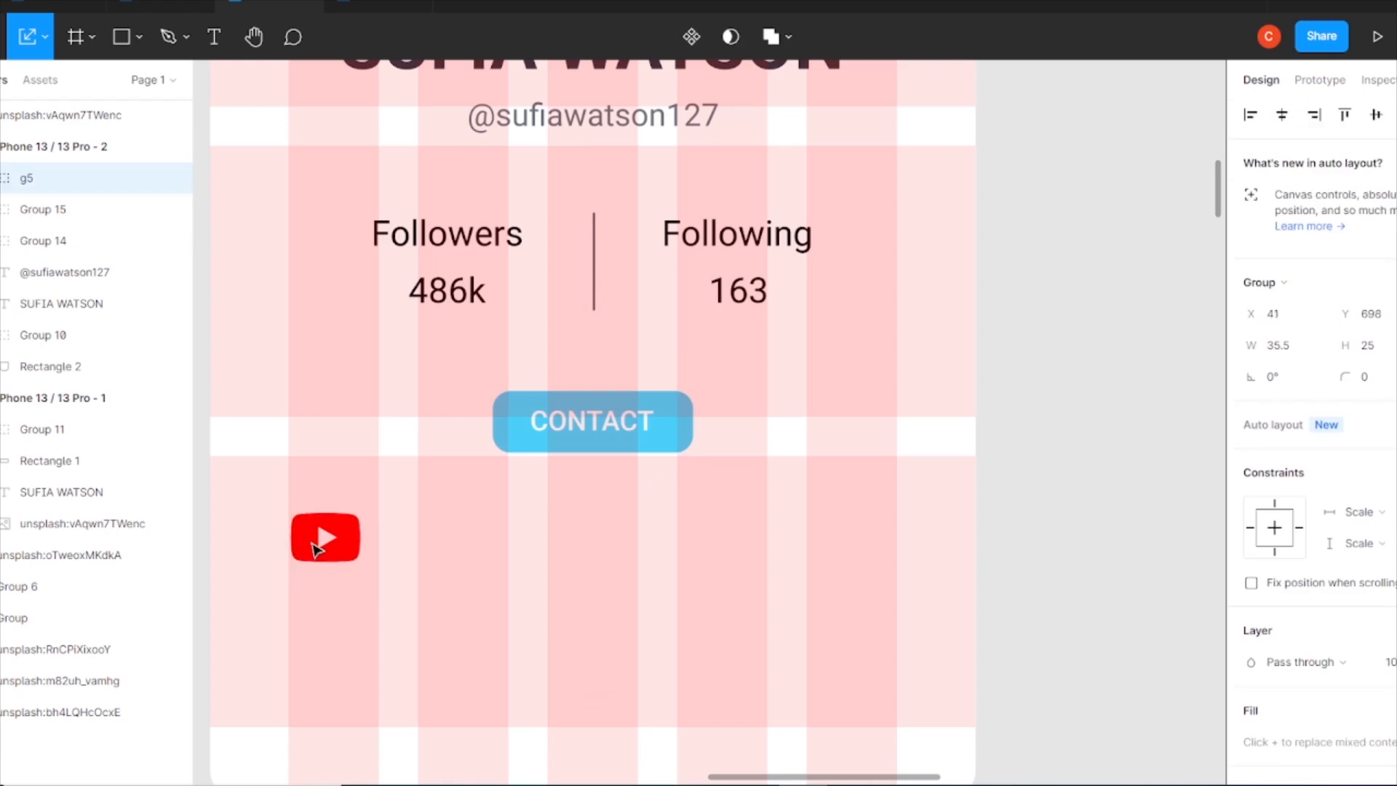
pyautogui.click(214, 37)
pyautogui.click(446, 538)
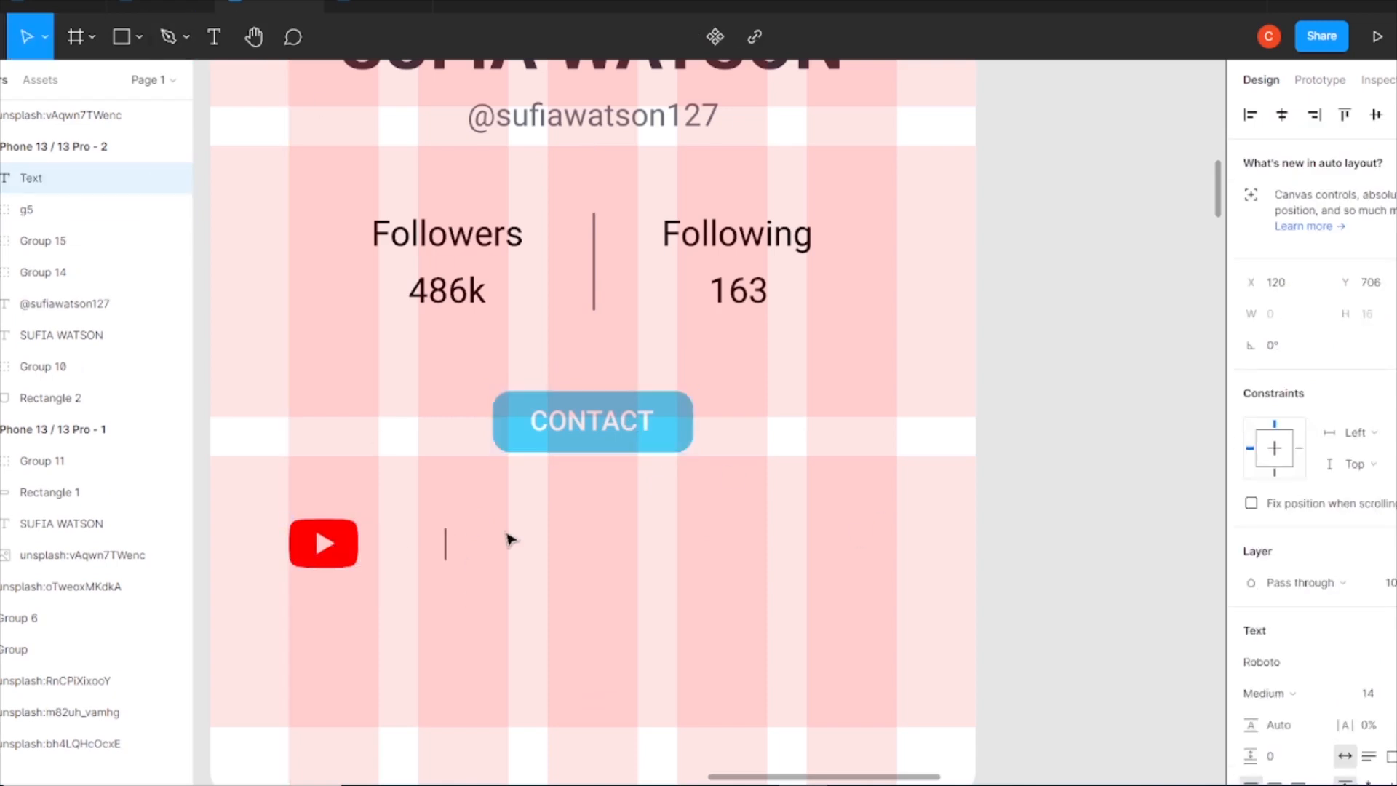
pyautogui.press('Escape')
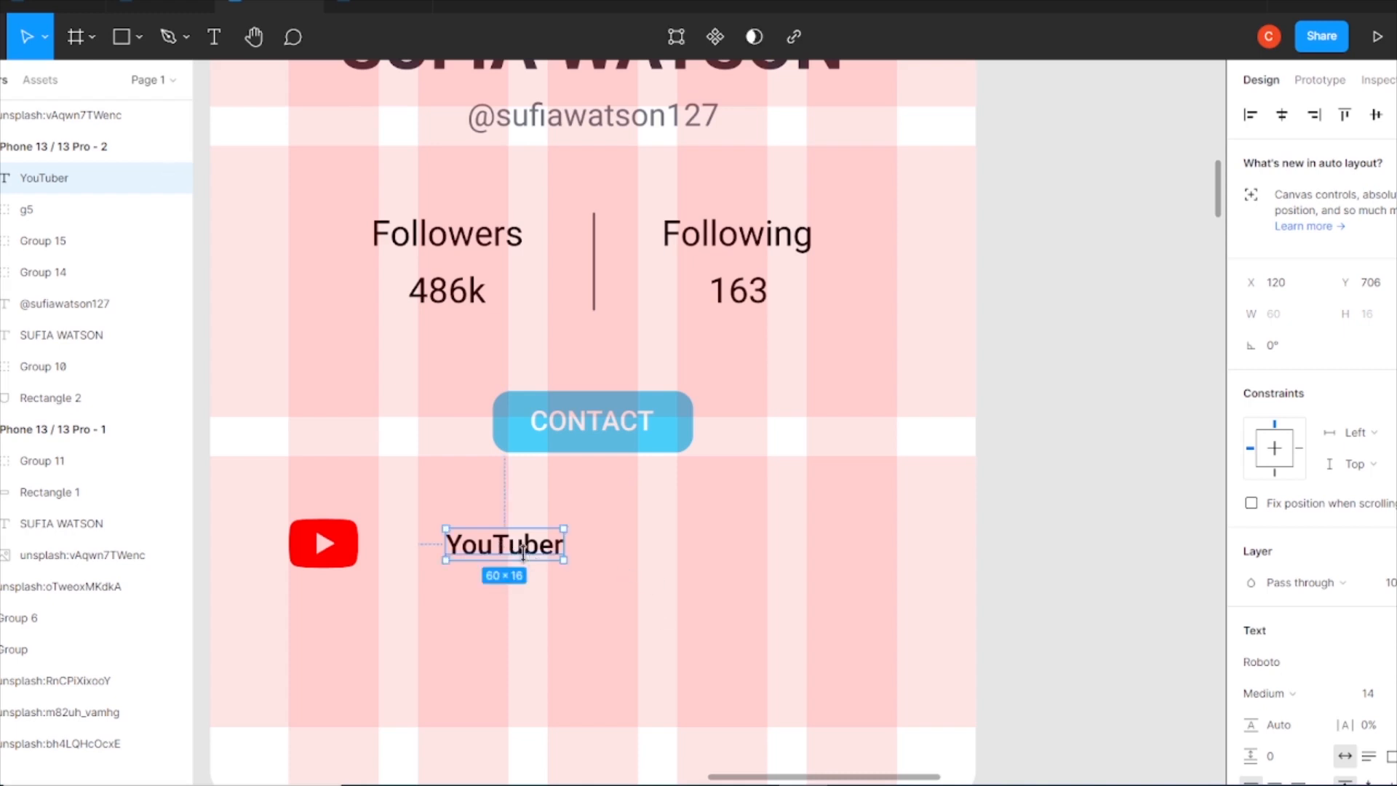
# Duplicate the "YouTuber" text directly below the original at X 120, Y 726 and open the copy for editing.
pyautogui.keyDown('alt'); pyautogui.moveTo(519, 554); pyautogui.dragTo(531, 581); pyautogui.keyUp('alt')
pyautogui.doubleClick(531, 581)
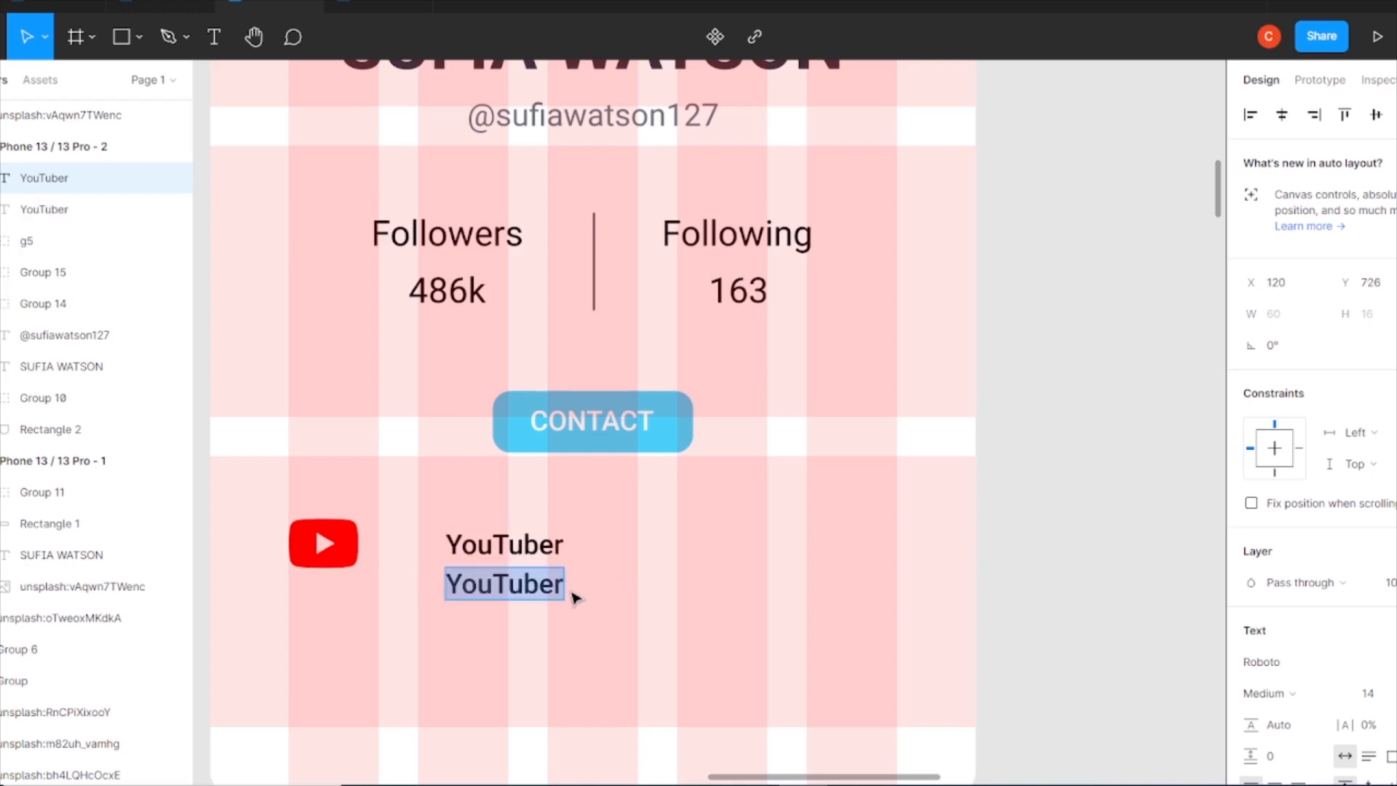